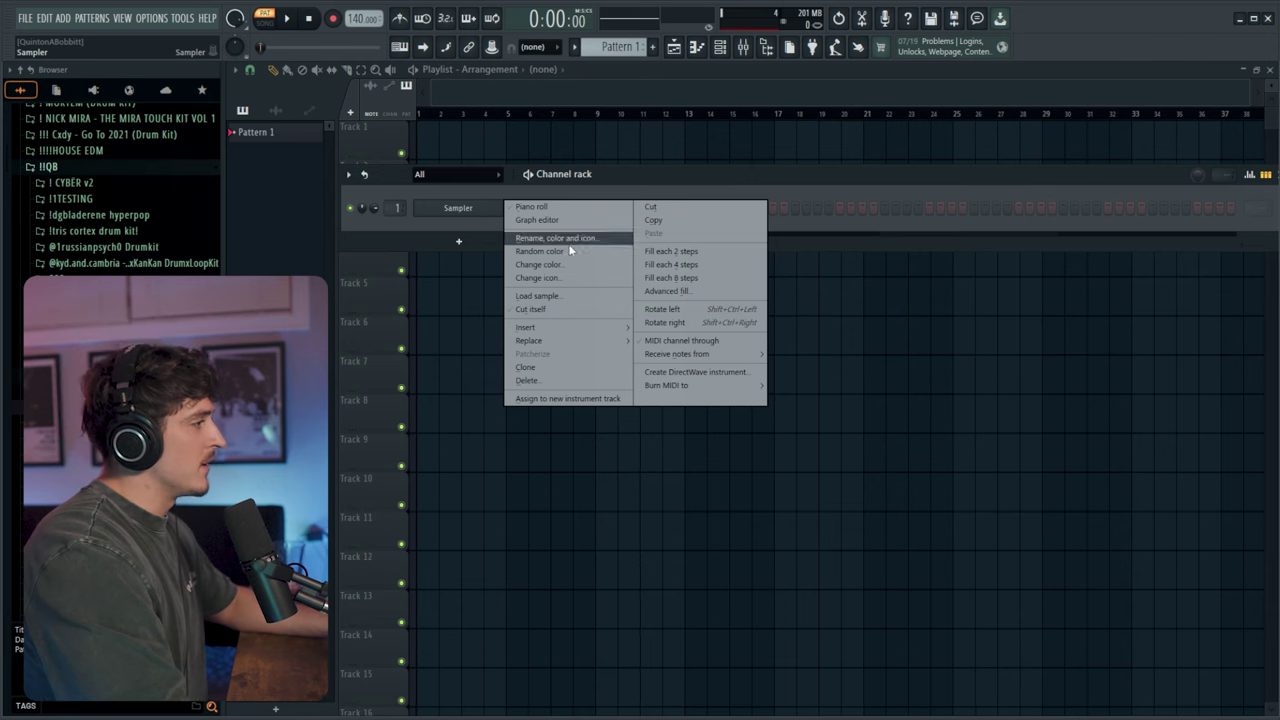
- Replace the Sampler channel with Serum and load the LEAD - GEEKED preset from the CYBER v2 presets
{"action": "mouse_move", "coordinate": [596, 343]}
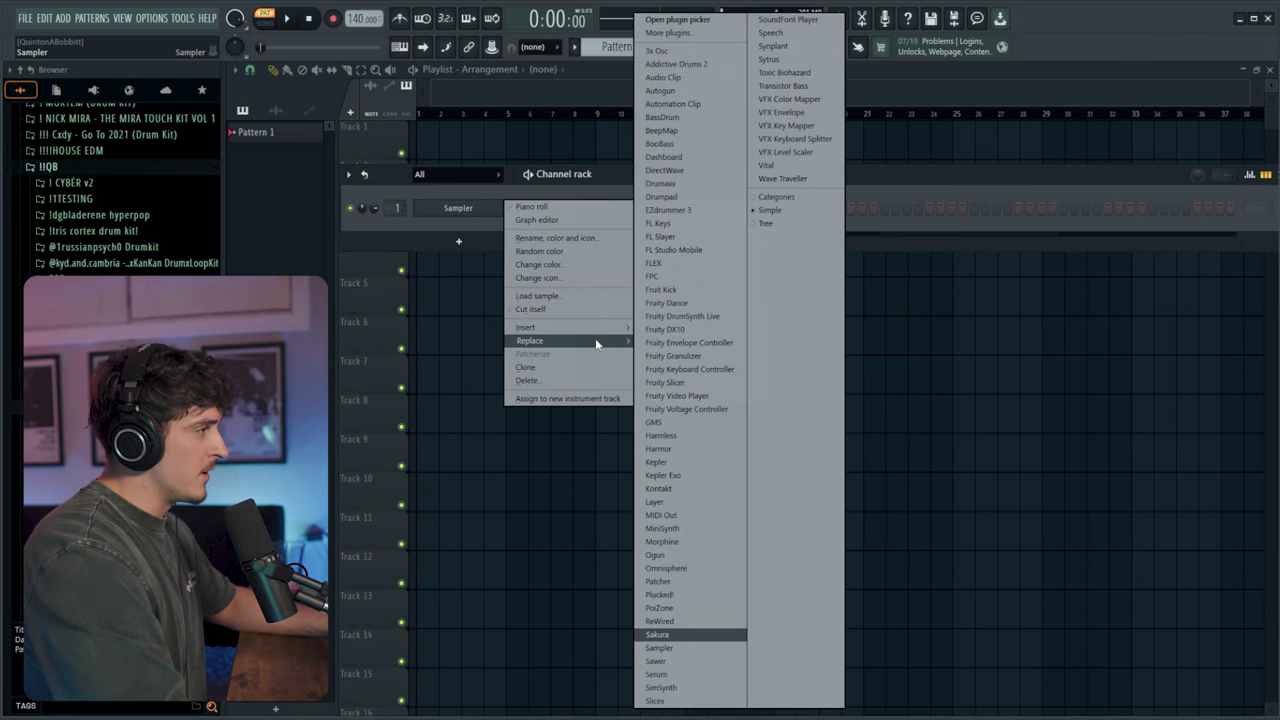
{"action": "left_click", "coordinate": [678, 676]}
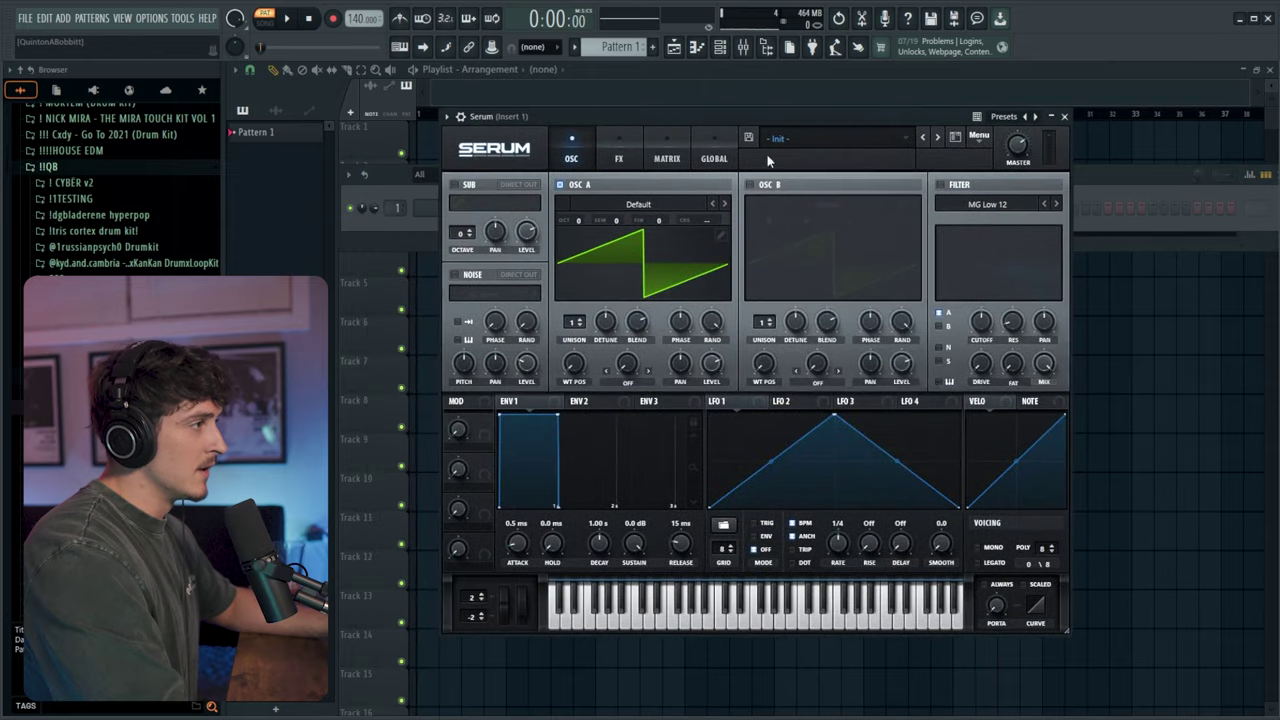
{"action": "left_click", "coordinate": [874, 140]}
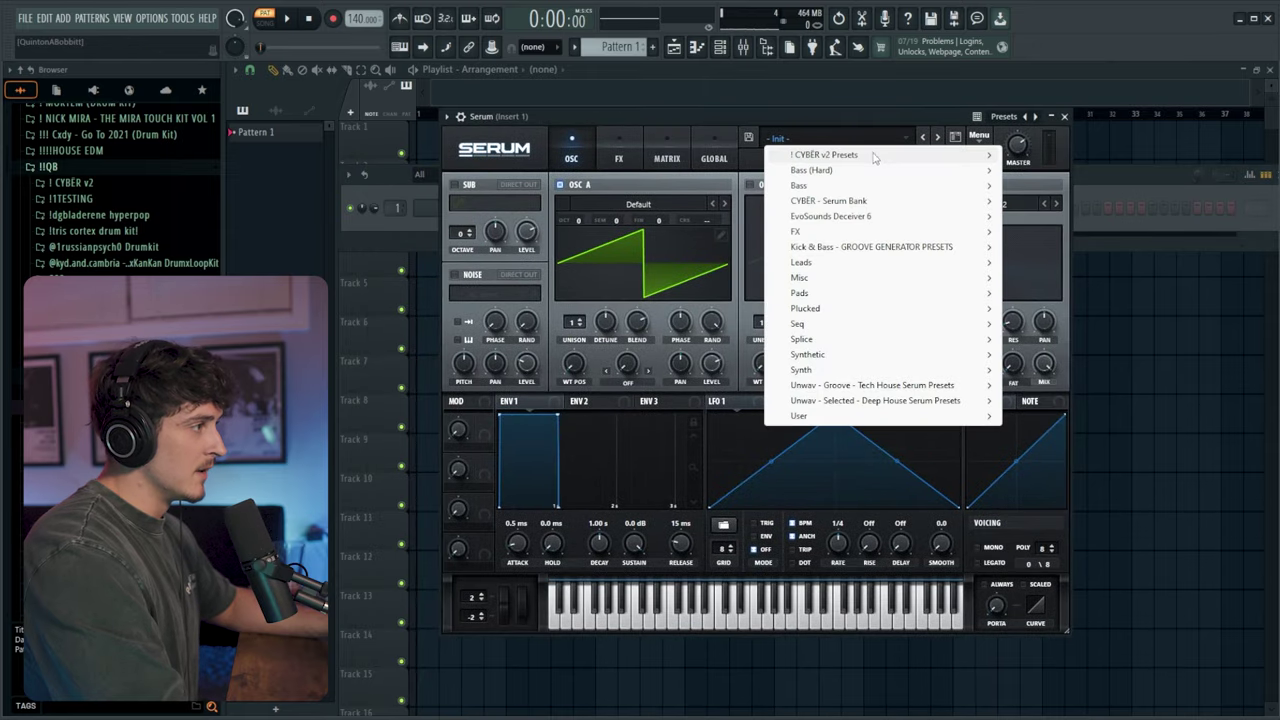
{"action": "mouse_move", "coordinate": [877, 161]}
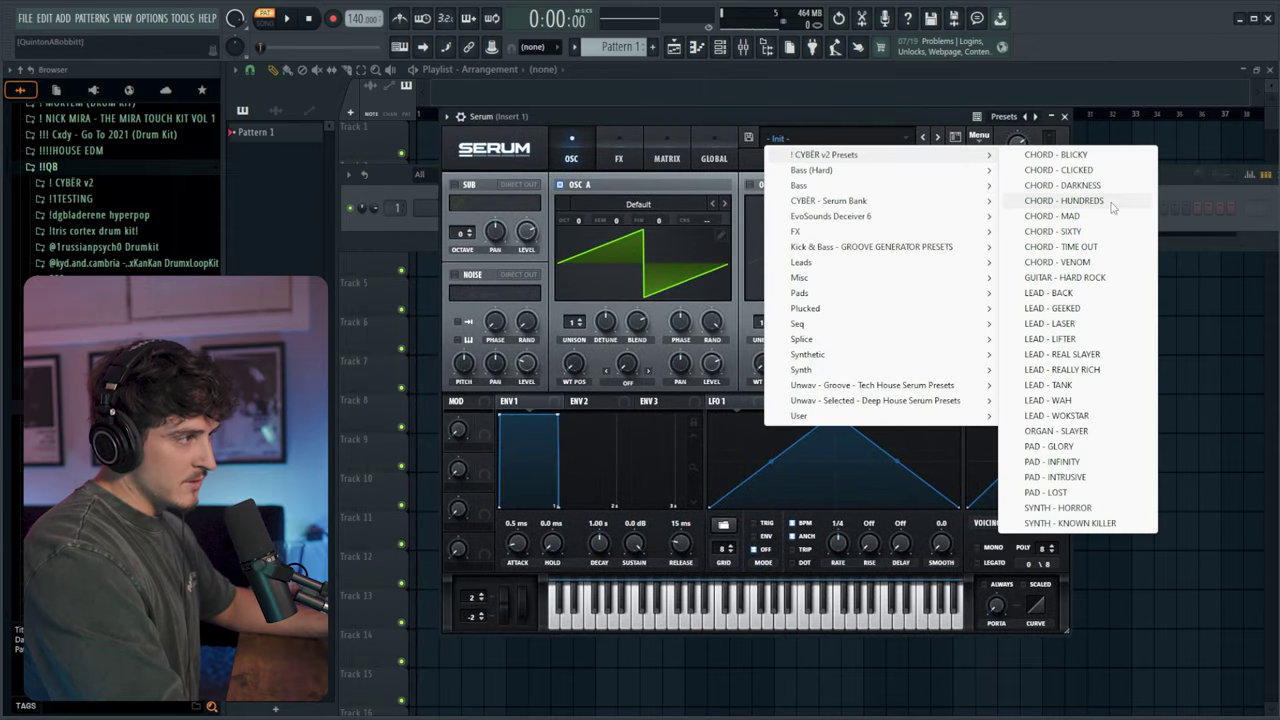
{"action": "left_click", "coordinate": [1105, 293]}
{"action": "left_click", "coordinate": [759, 625]}
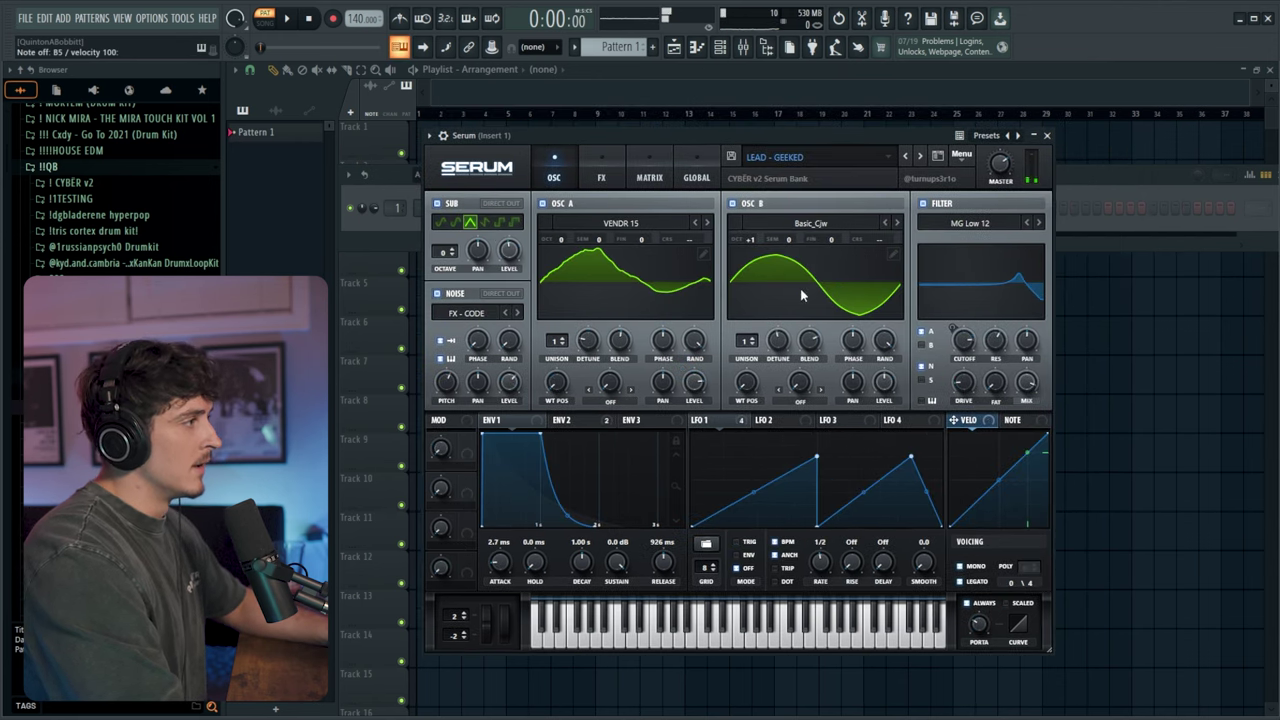
{"action": "left_click_drag", "start_coordinate": [717, 140], "coordinate": [729, 124]}
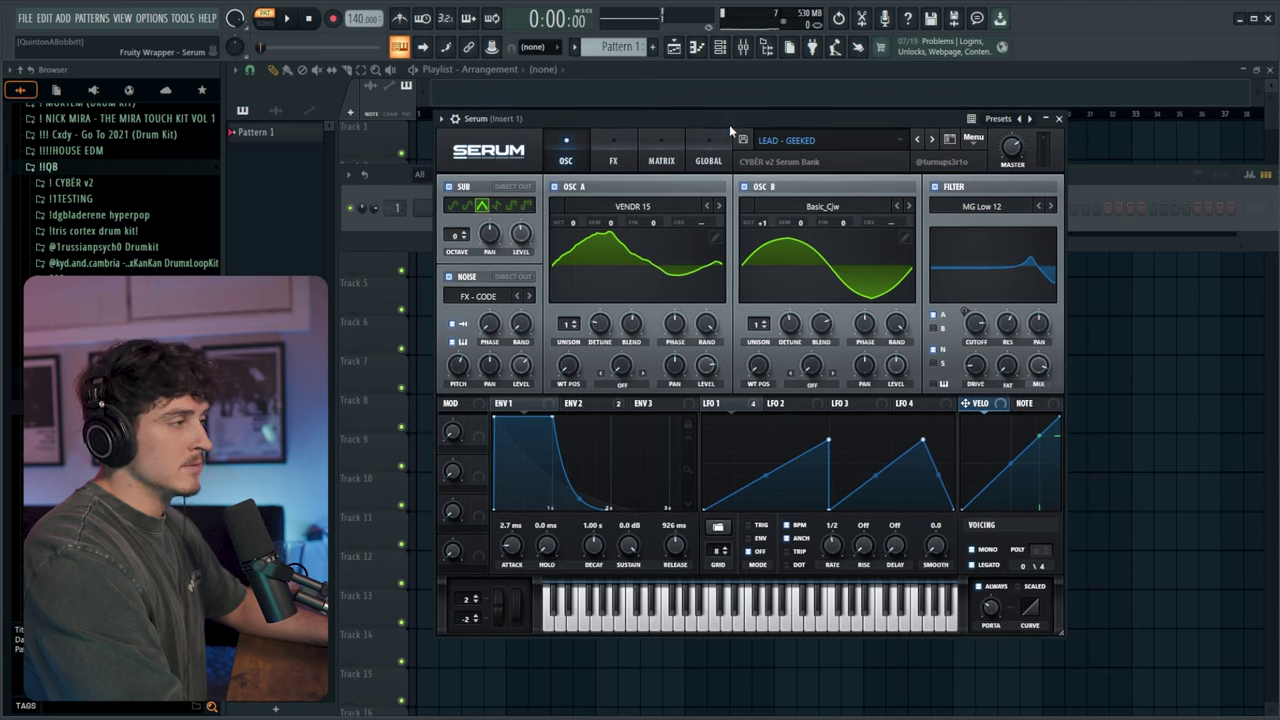
- Turn off Serum's mono voicing, then close the synth and open the channel's piano roll
{"action": "left_click", "coordinate": [973, 552]}
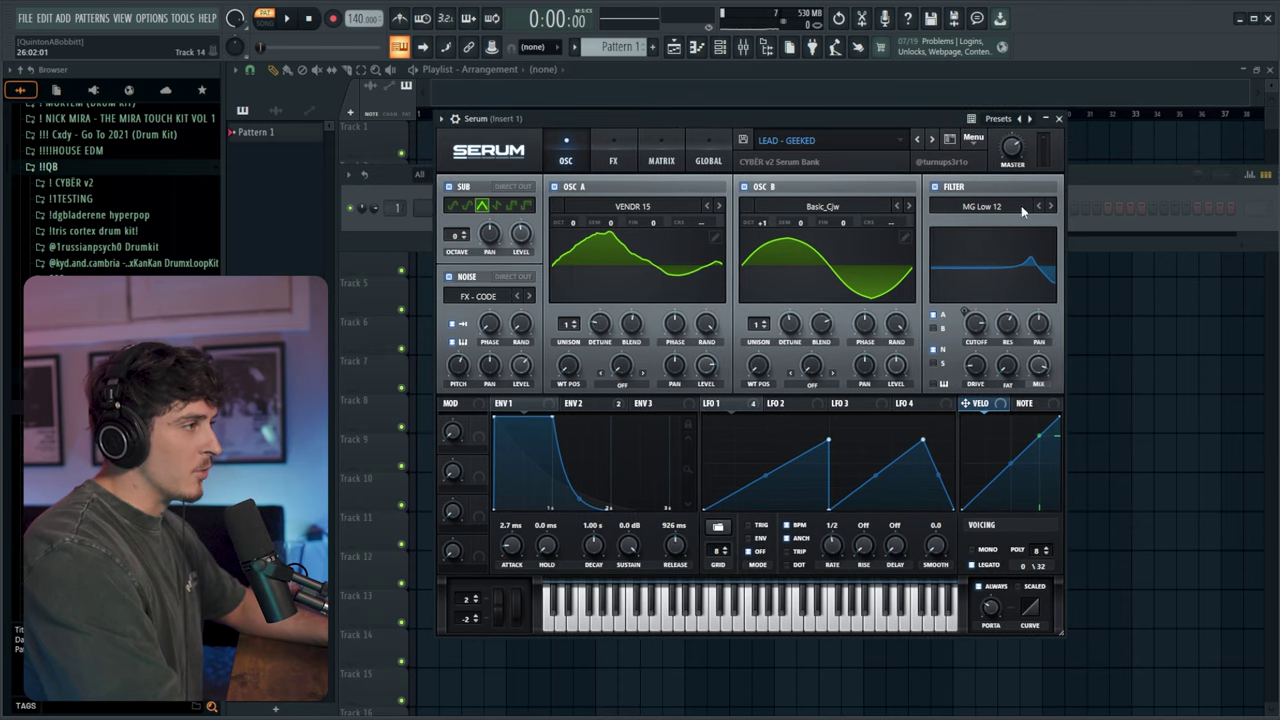
{"action": "left_click", "coordinate": [1061, 120]}
{"action": "right_click", "coordinate": [501, 214]}
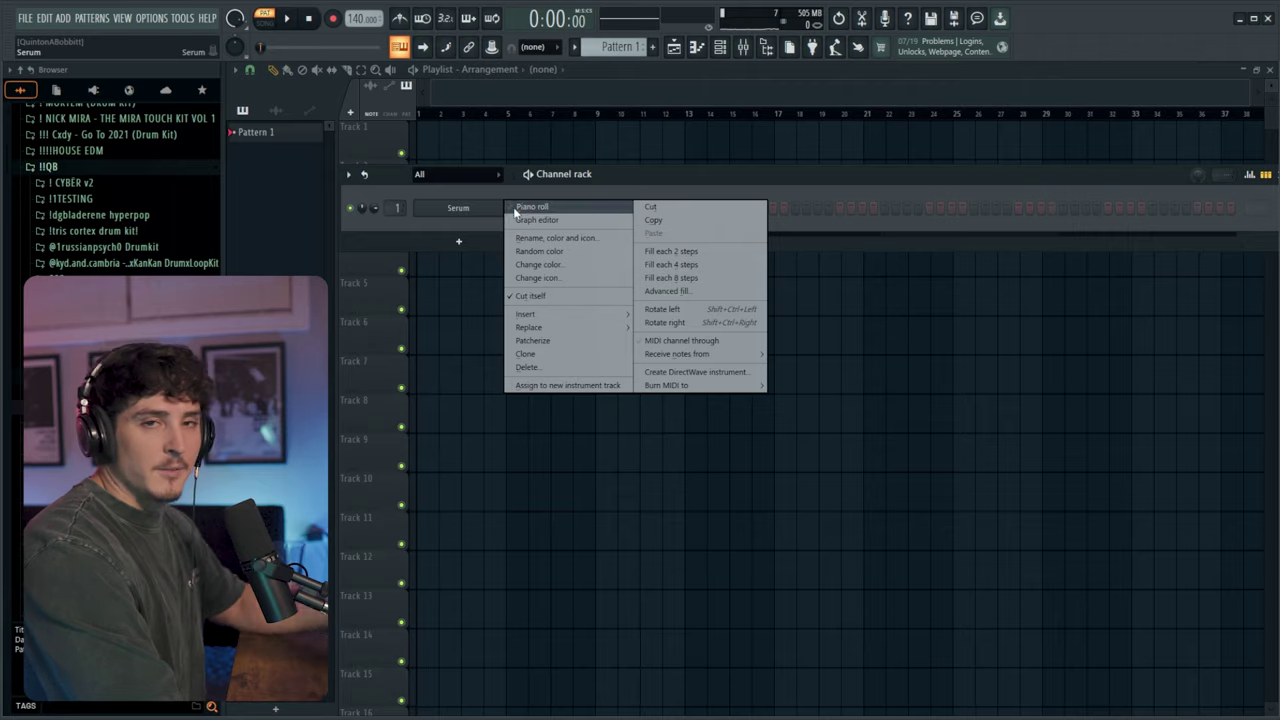
{"action": "left_click", "coordinate": [532, 207]}
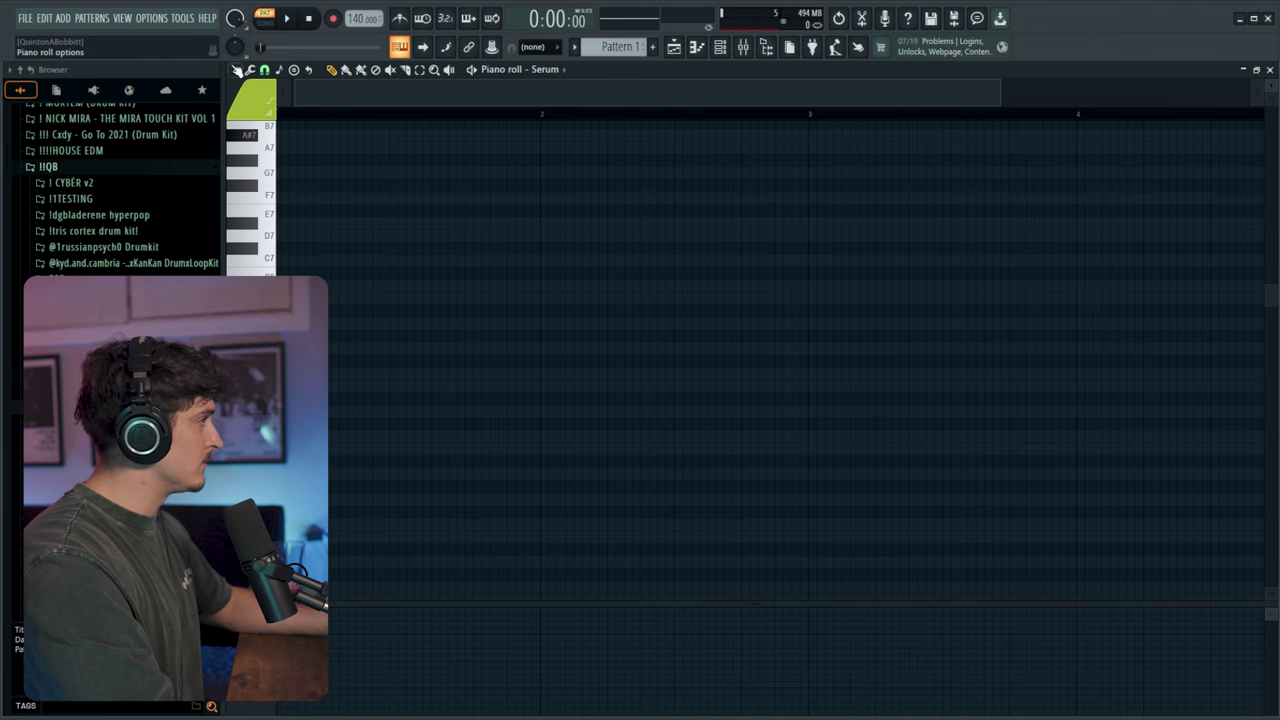
- Open the chord progression generator for Serum and set its scale to A Minor Natural (Aeolian)
{"action": "left_click", "coordinate": [237, 70]}
{"action": "mouse_move", "coordinate": [303, 104]}
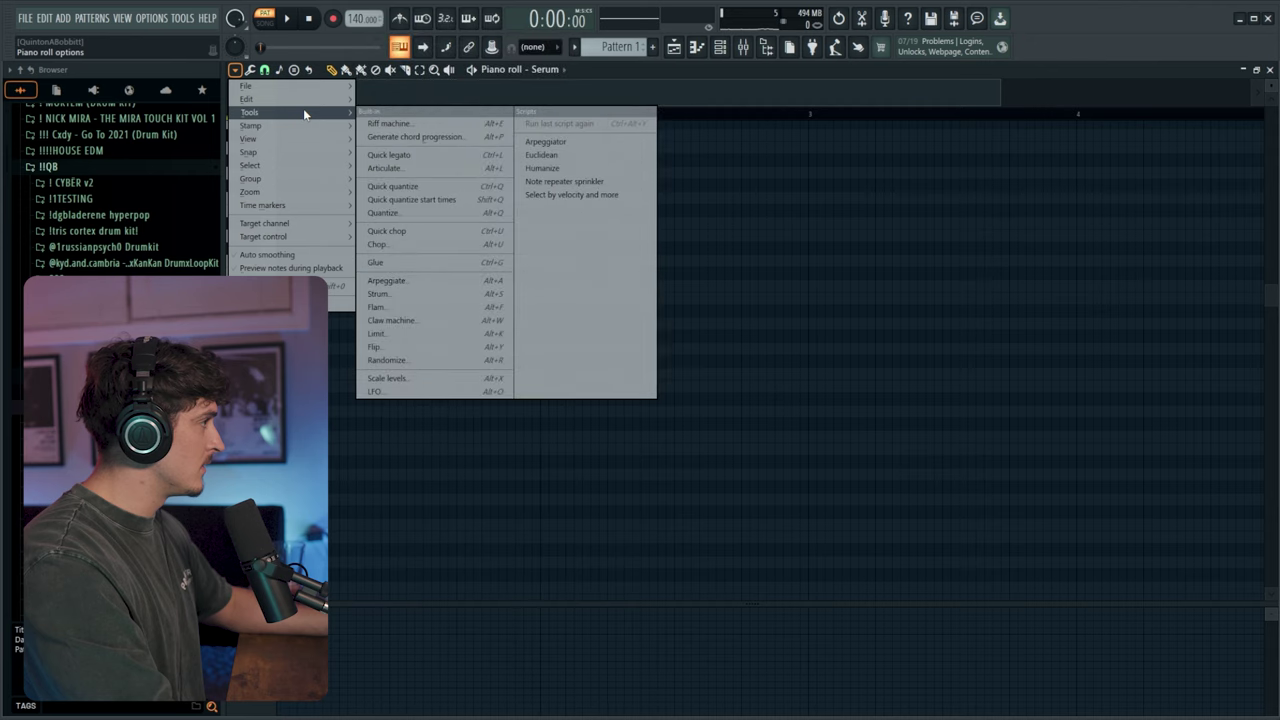
{"action": "left_click", "coordinate": [492, 100]}
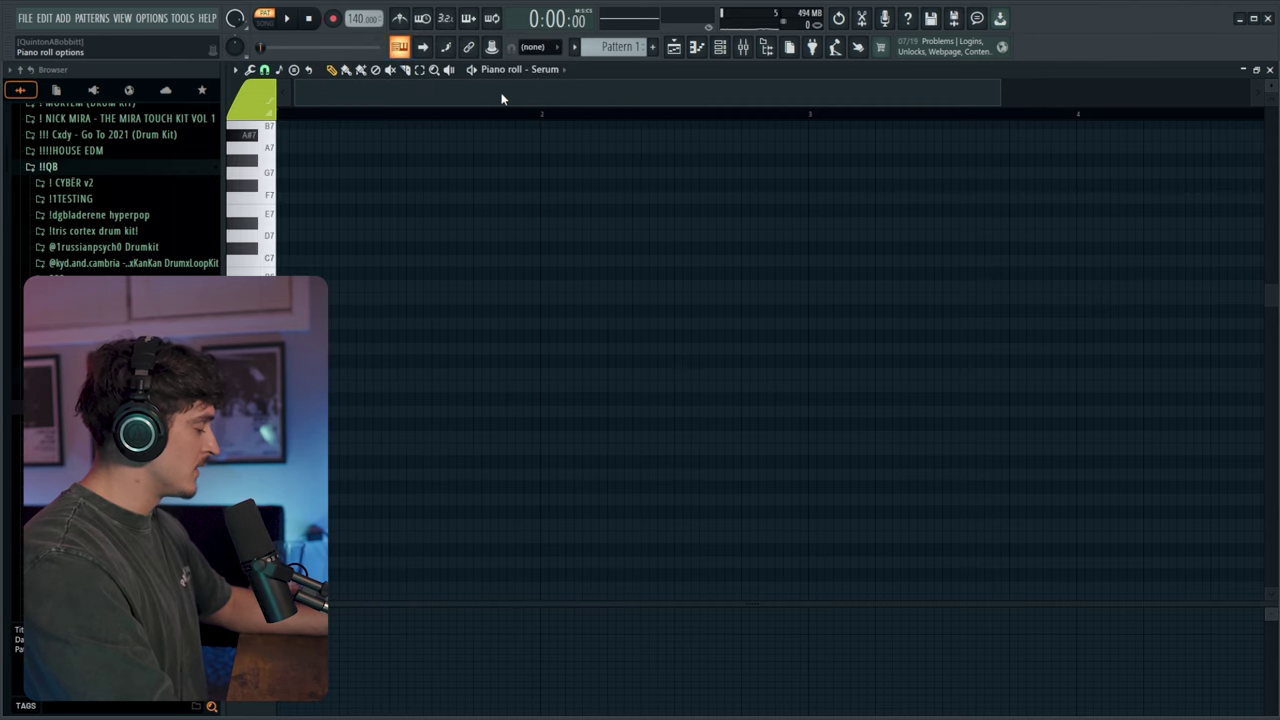
{"action": "left_click_drag", "start_coordinate": [557, 155], "coordinate": [769, 135]}
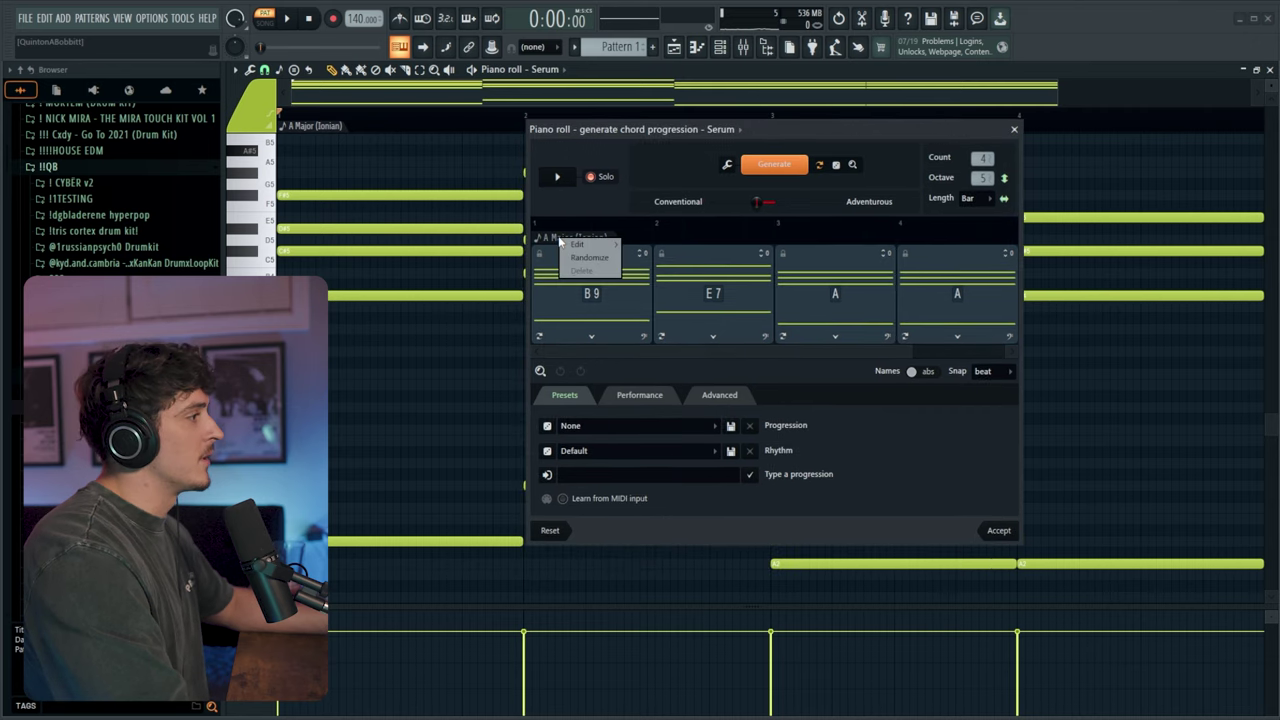
{"action": "mouse_move", "coordinate": [581, 241]}
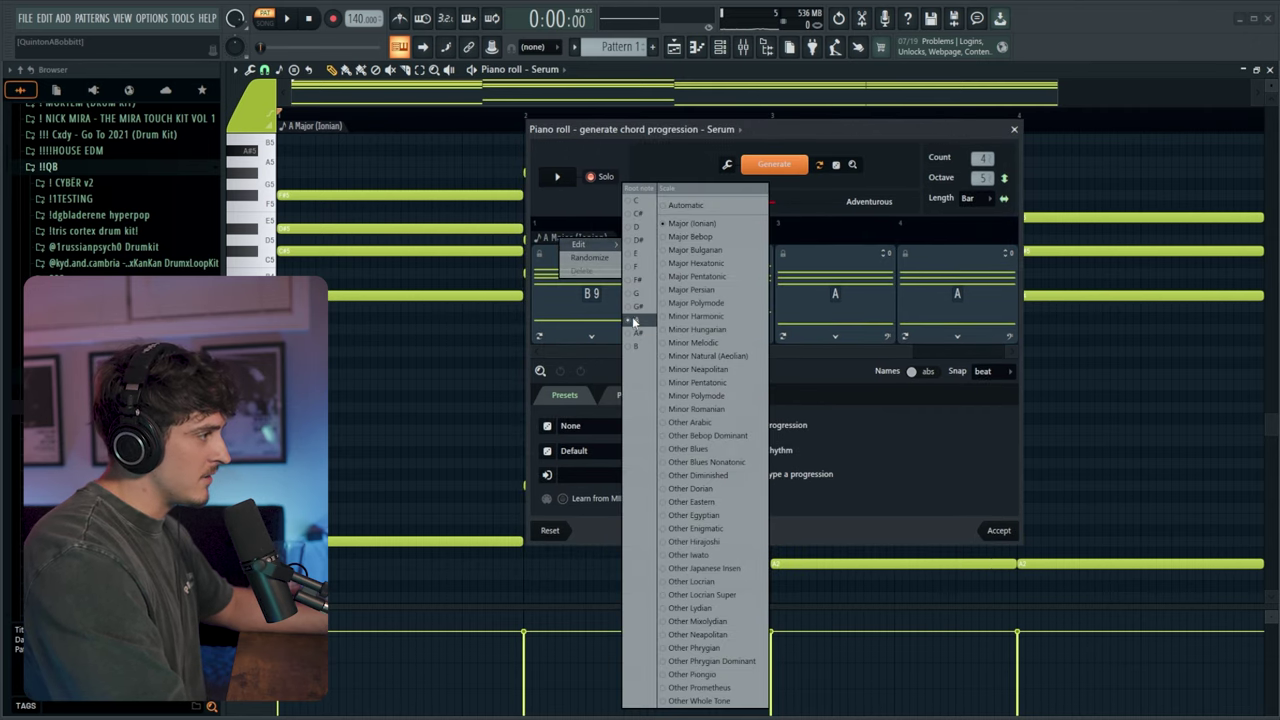
{"action": "left_click", "coordinate": [707, 356]}
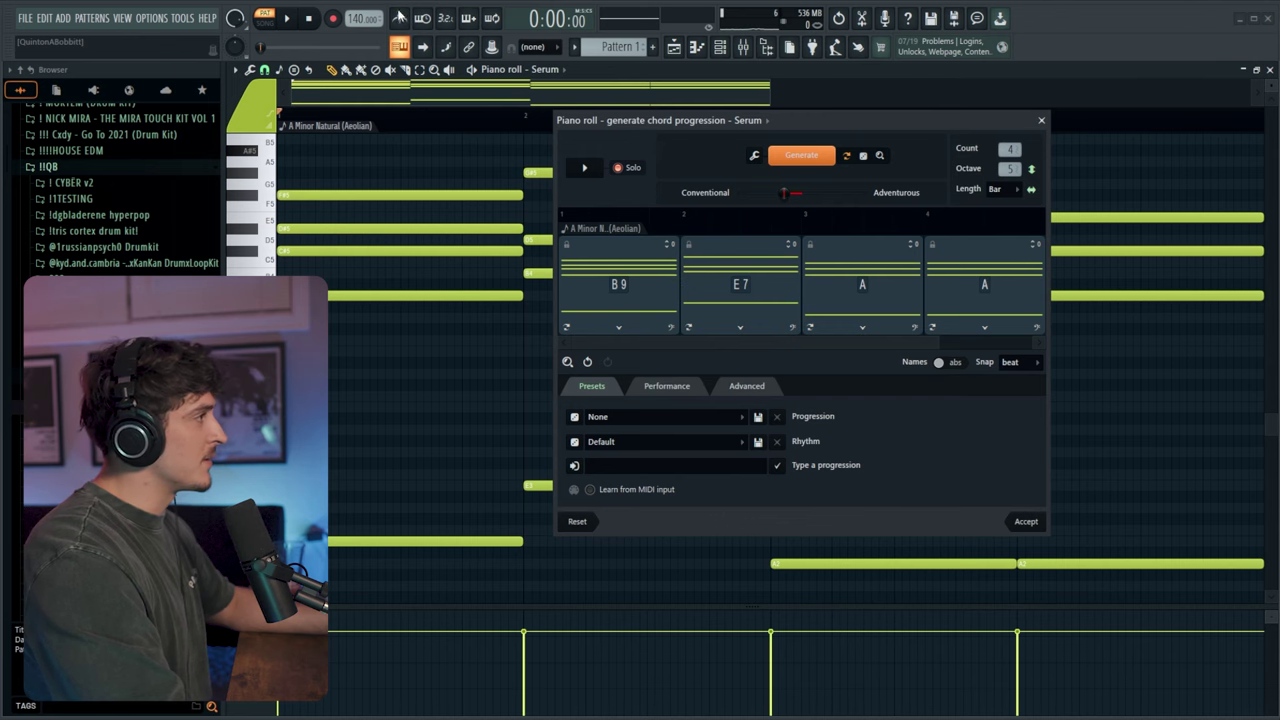
- Enable the metronome and audition the generated four-chord progression in the chord generator
{"action": "left_click", "coordinate": [1030, 521]}
{"action": "left_click", "coordinate": [401, 20]}
{"action": "key", "text": "alt+p"}
{"action": "left_click_drag", "start_coordinate": [598, 158], "coordinate": [703, 145]}
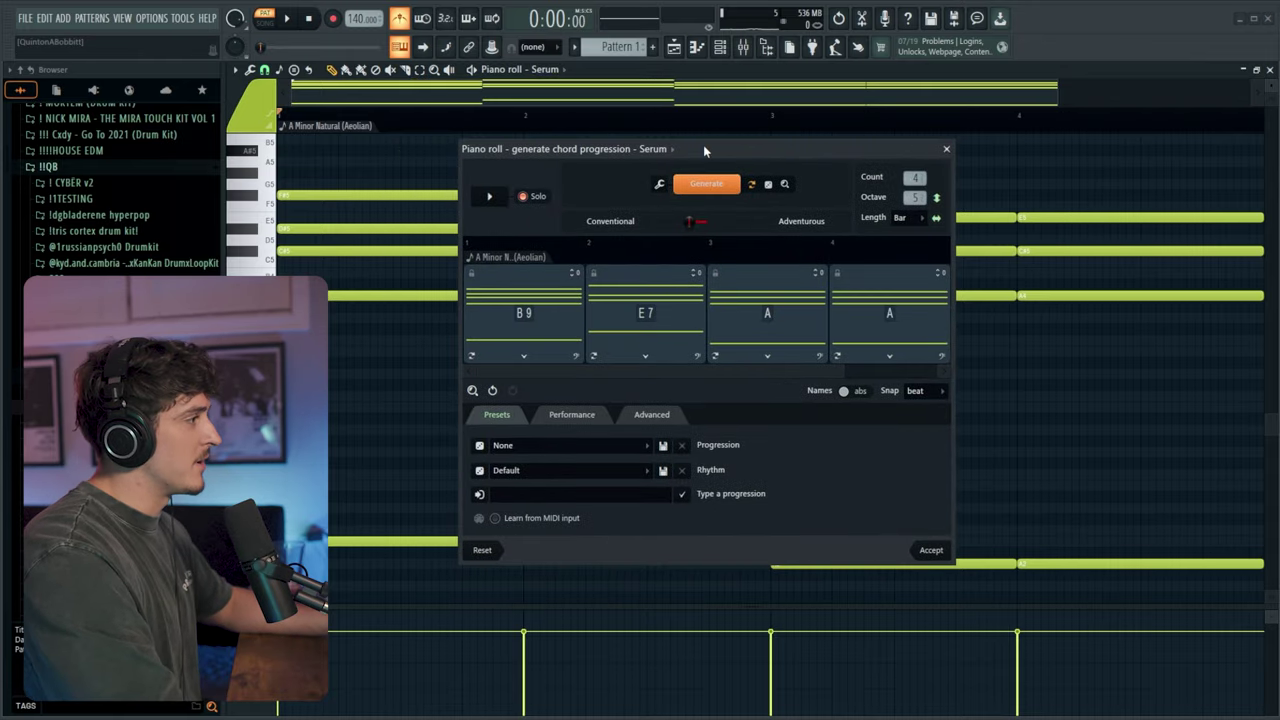
{"action": "key", "text": "space"}
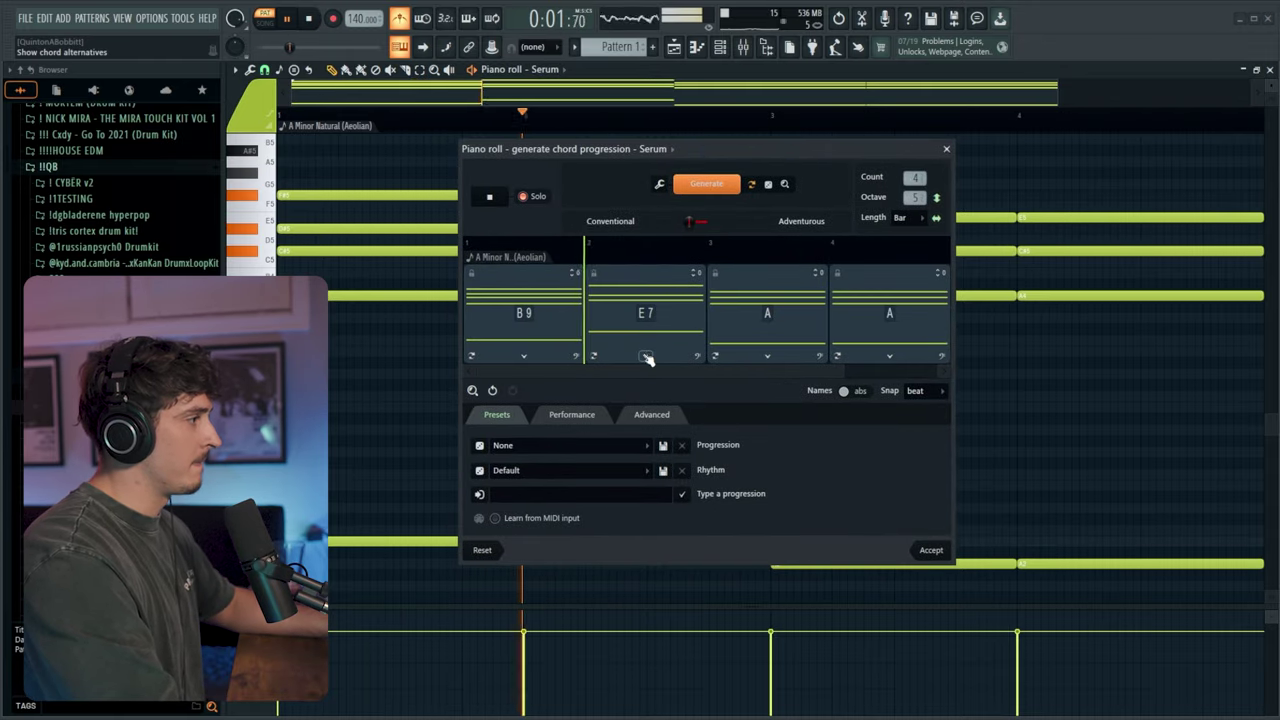
{"action": "key", "text": "space"}
- Generate a new four-chord progression in A Other Phrygian with the base octave set to 6
{"action": "left_click", "coordinate": [515, 258]}
{"action": "mouse_move", "coordinate": [531, 270]}
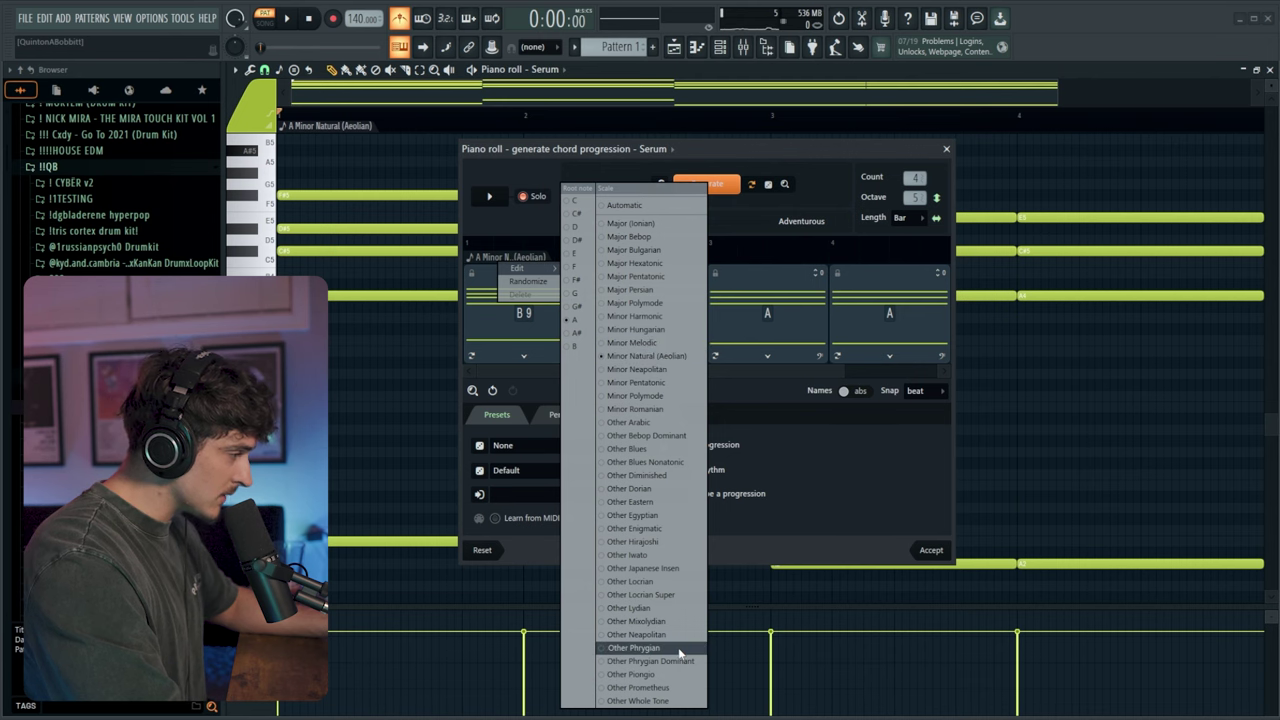
{"action": "left_click", "coordinate": [650, 648]}
{"action": "left_click_drag", "start_coordinate": [740, 152], "coordinate": [729, 154]}
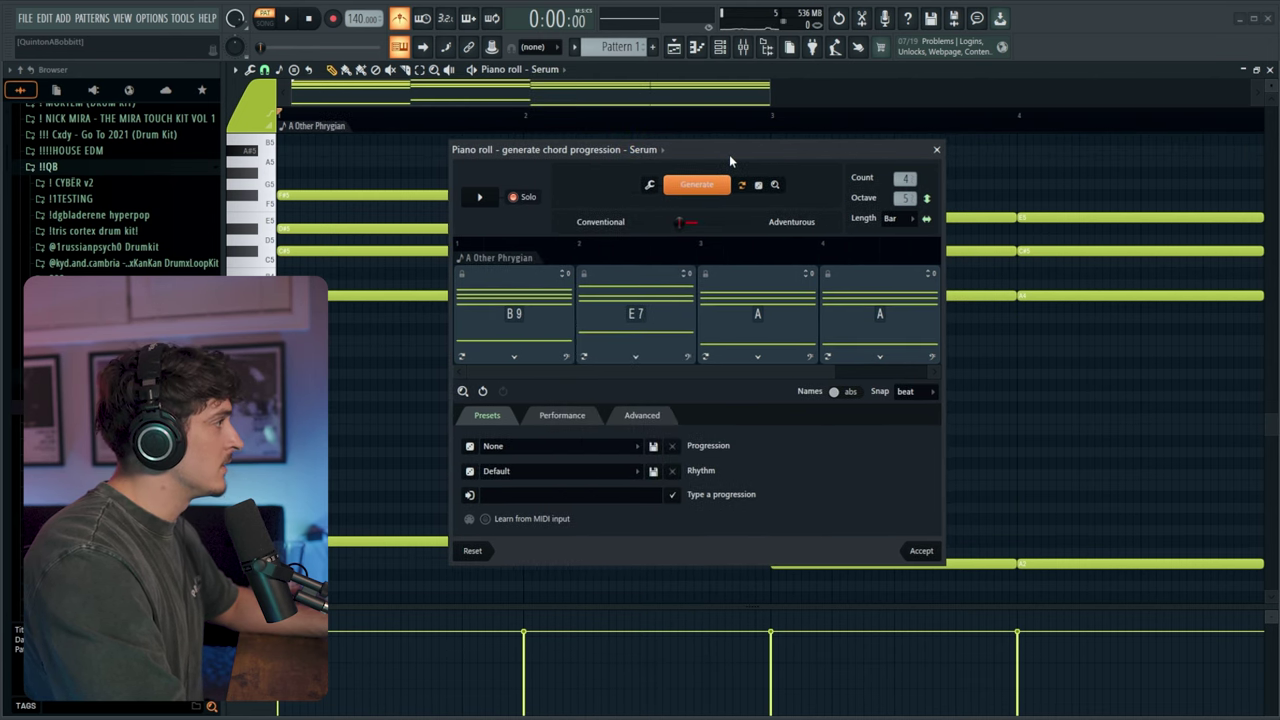
{"action": "left_click", "coordinate": [717, 184]}
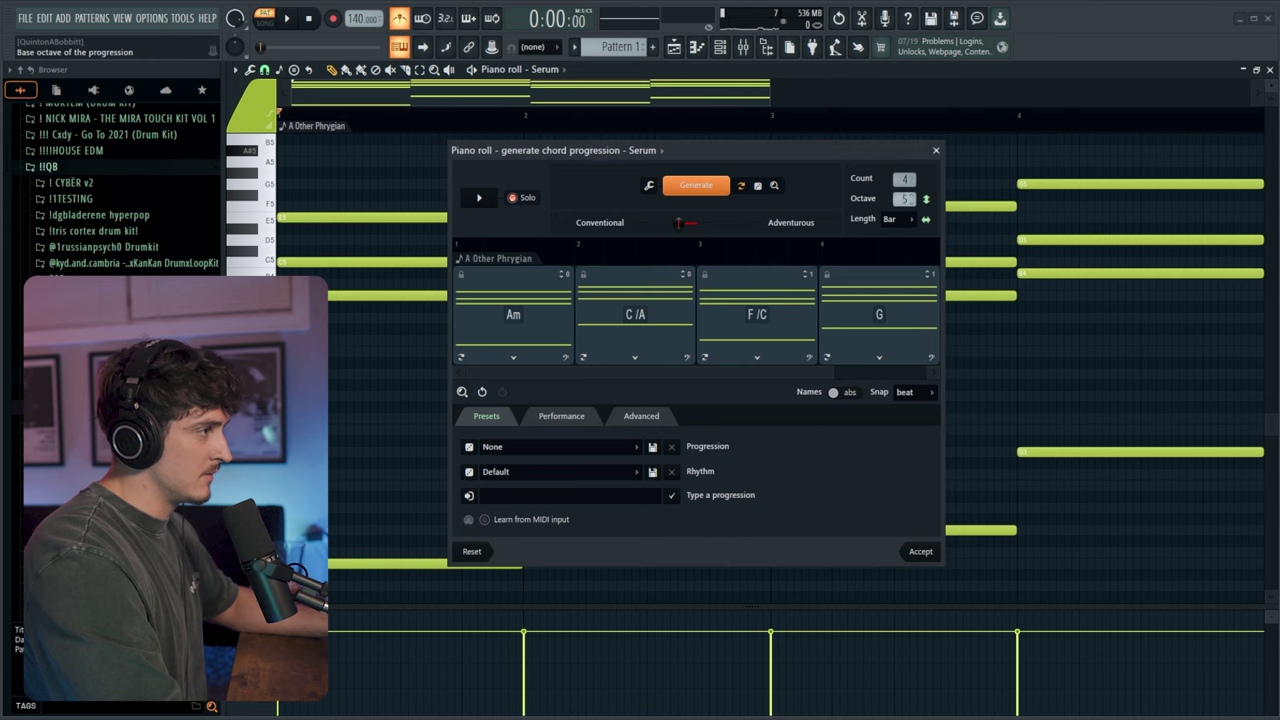
{"action": "left_click_drag", "start_coordinate": [787, 156], "coordinate": [818, 171]}
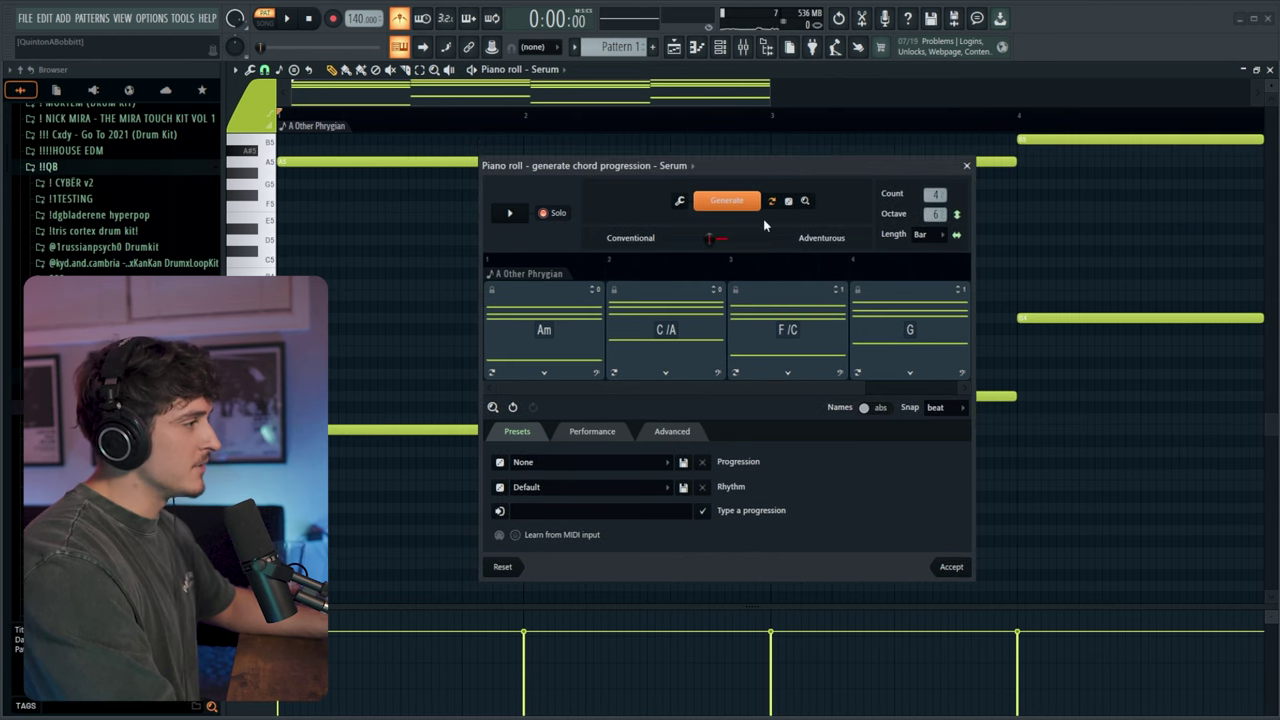
- Play the progression and try alternatives for its fourth chord, replacing it with Dm 7
{"action": "key", "text": "space"}
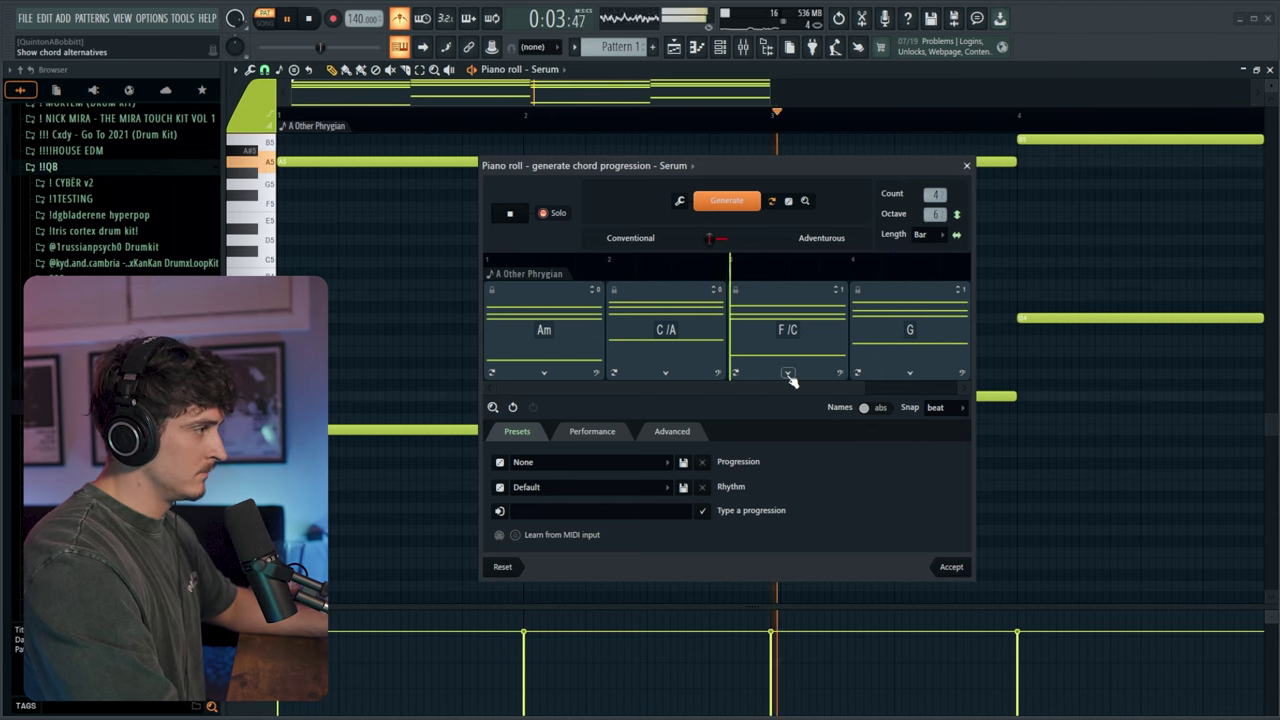
{"action": "right_click", "coordinate": [870, 339]}
{"action": "left_click", "coordinate": [924, 356]}
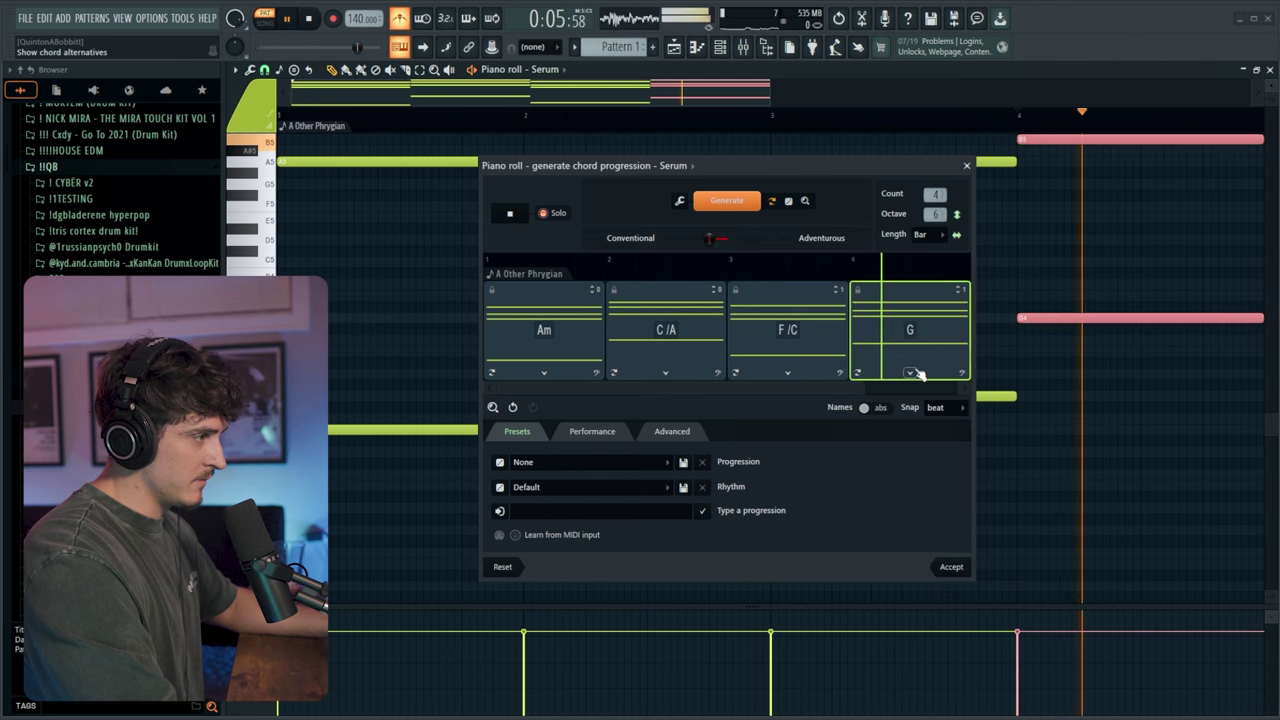
{"action": "left_click", "coordinate": [911, 373]}
{"action": "left_click", "coordinate": [869, 417]}
{"action": "left_click", "coordinate": [910, 373]}
{"action": "left_click", "coordinate": [935, 414]}
{"action": "left_click", "coordinate": [911, 374]}
{"action": "left_click", "coordinate": [947, 461]}
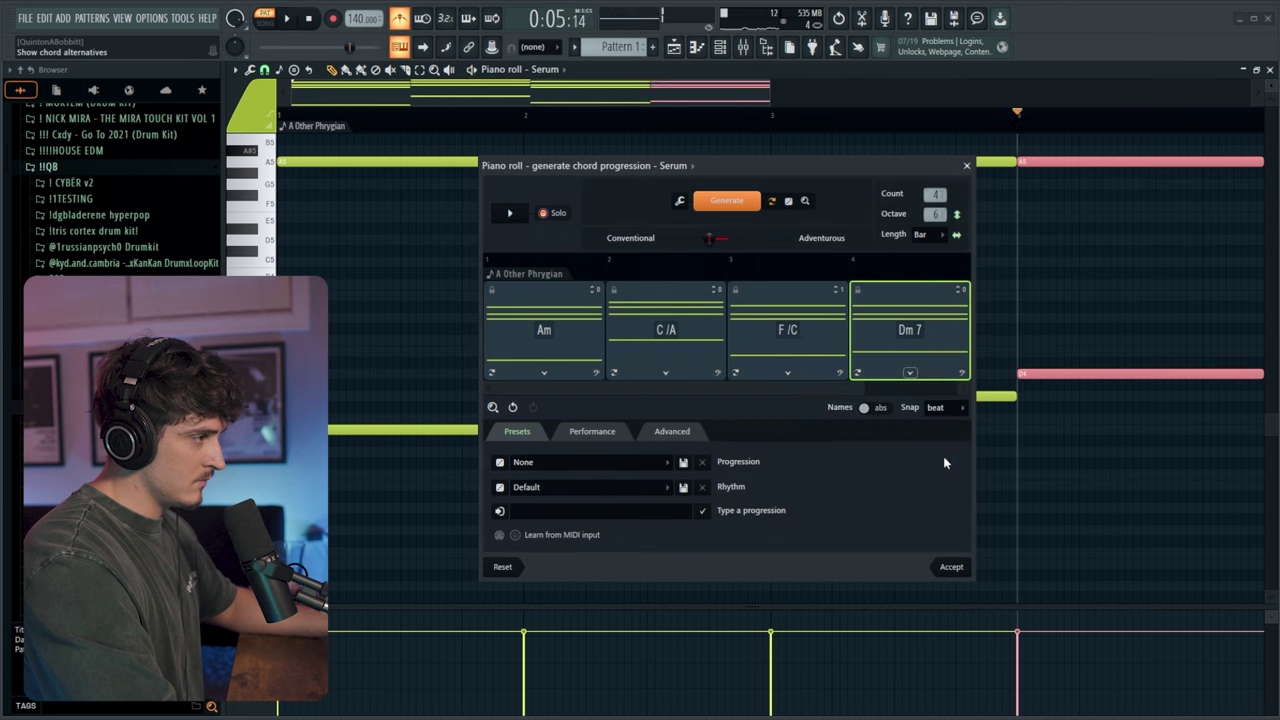
{"action": "left_click", "coordinate": [910, 374]}
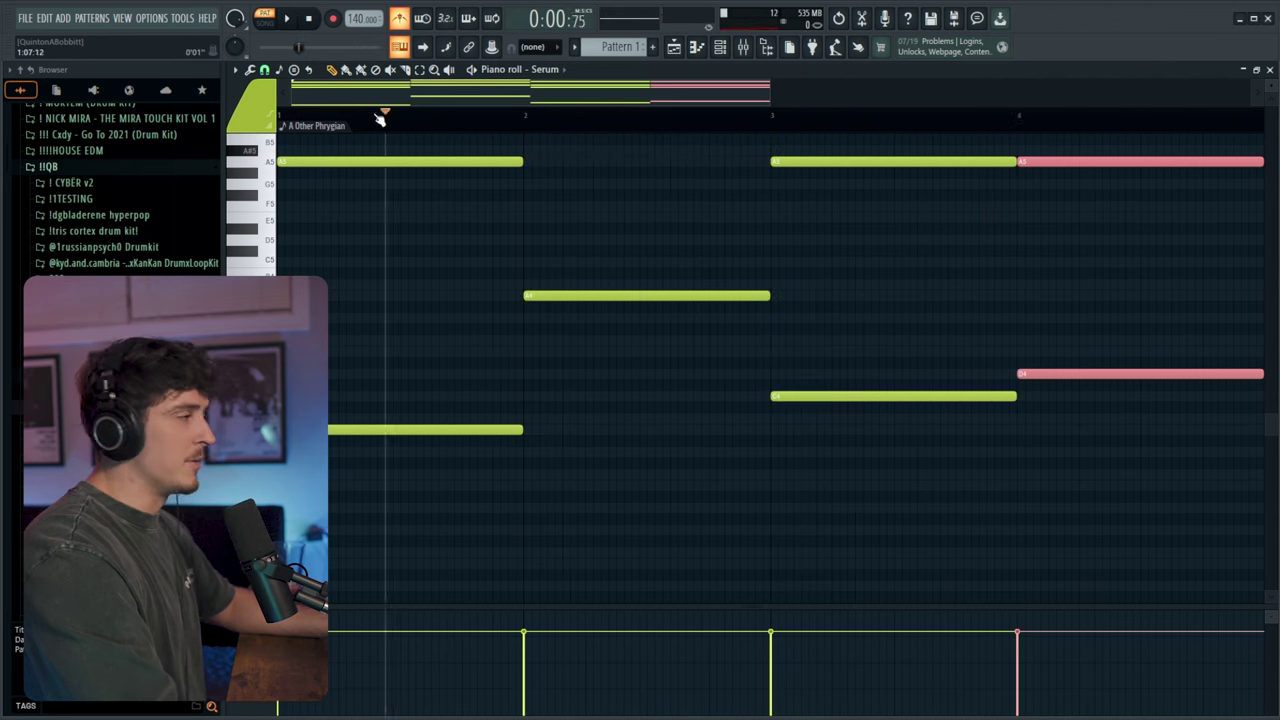
{"action": "key", "text": "space"}
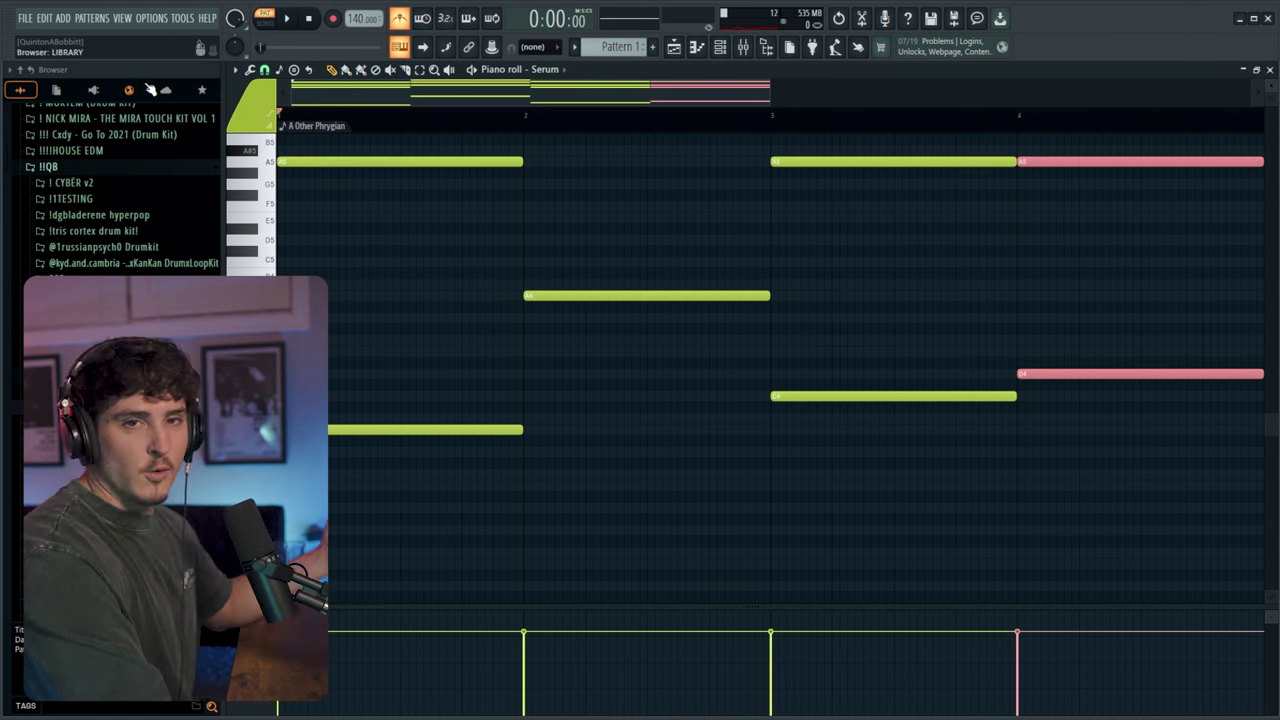
- Delete the low bass note beneath each of the four chords in the piano roll
{"action": "scroll", "coordinate": [463, 128], "scroll_direction": "down", "scroll_amount": 2}
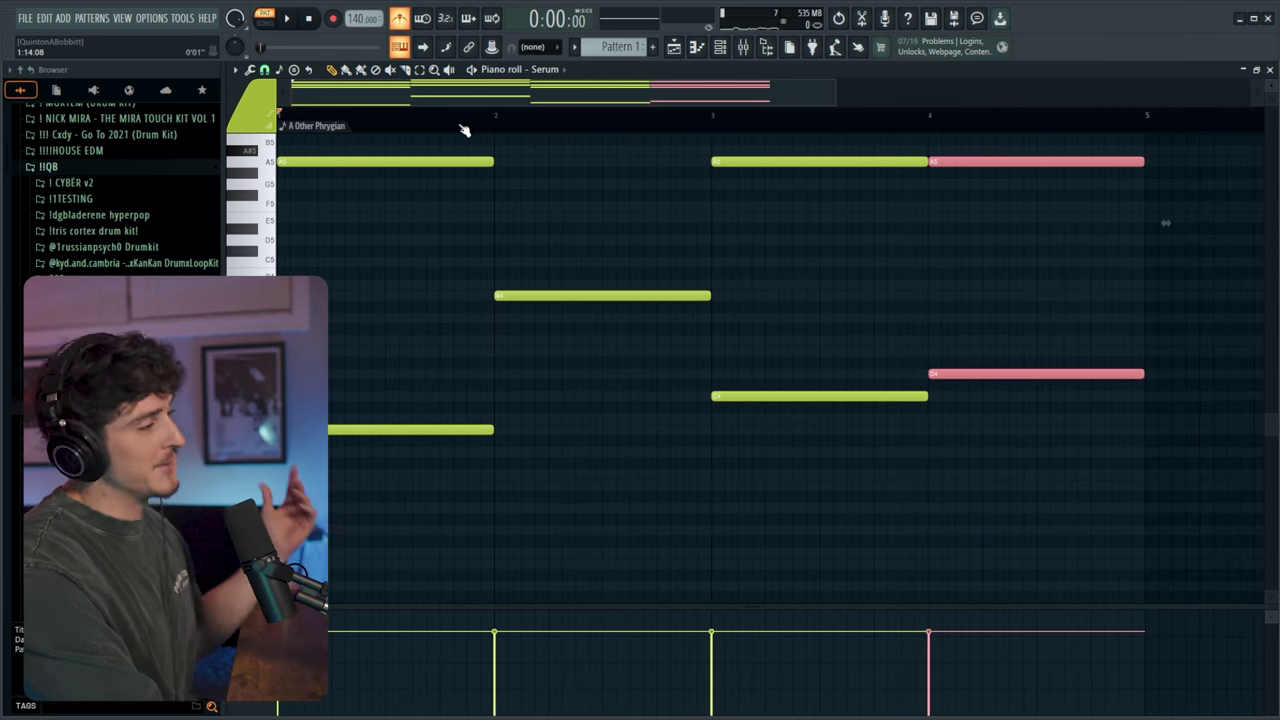
{"action": "scroll", "coordinate": [660, 330], "scroll_direction": "up", "scroll_amount": 4}
{"action": "right_click", "coordinate": [654, 390]}
{"action": "scroll", "coordinate": [635, 355], "scroll_direction": "down", "scroll_amount": 4}
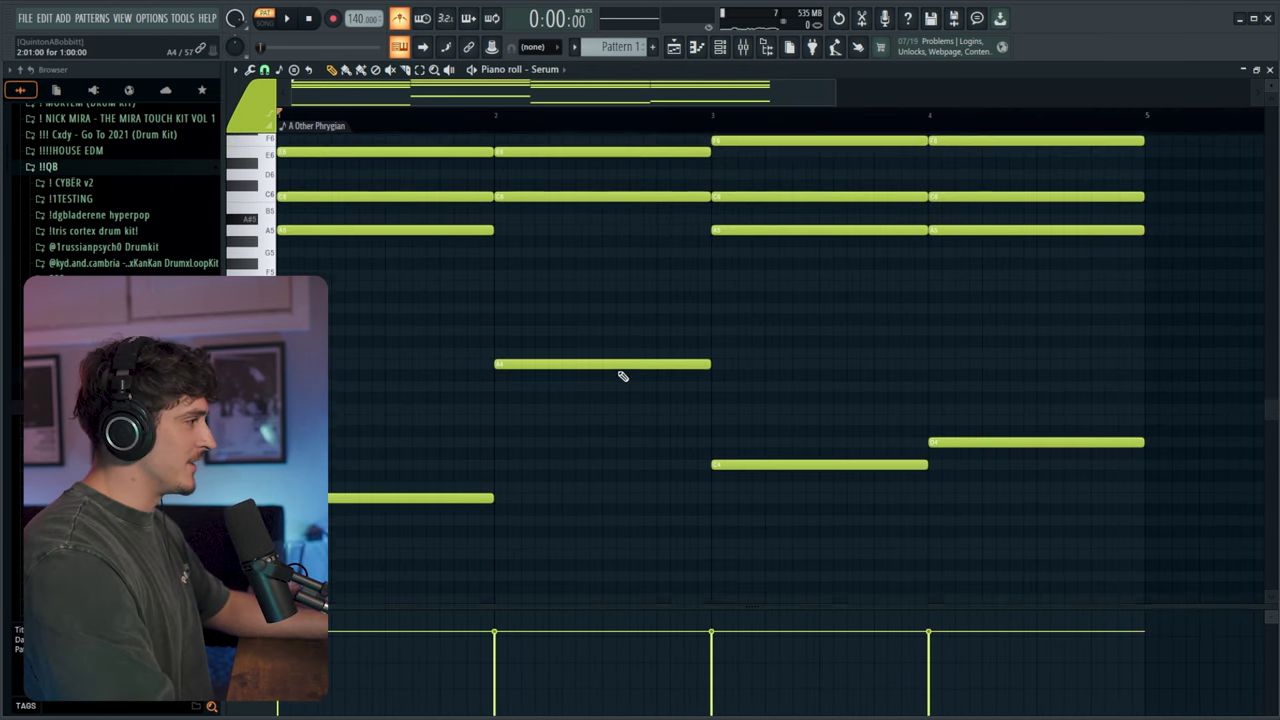
{"action": "right_click", "coordinate": [388, 491]}
{"action": "right_click", "coordinate": [410, 430]}
{"action": "right_click", "coordinate": [793, 396]}
{"action": "right_click", "coordinate": [970, 374]}
{"action": "right_click", "coordinate": [665, 296]}
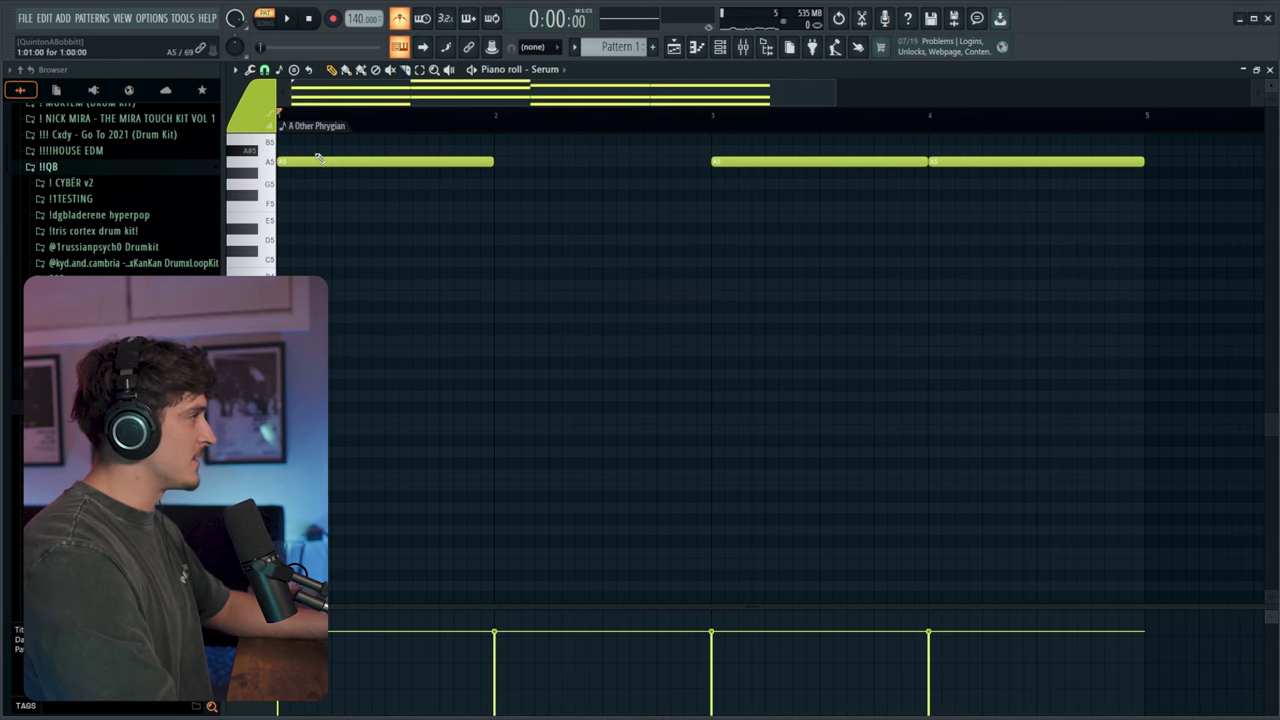
- Turn off the metronome and transpose all the chords down one octave during playback
{"action": "left_click", "coordinate": [400, 22]}
{"action": "scroll", "coordinate": [474, 240], "scroll_direction": "up", "scroll_amount": 1}
{"action": "key", "text": "space"}
{"action": "key", "text": "space"}
{"action": "scroll", "coordinate": [491, 322], "scroll_direction": "up", "scroll_amount": 3}
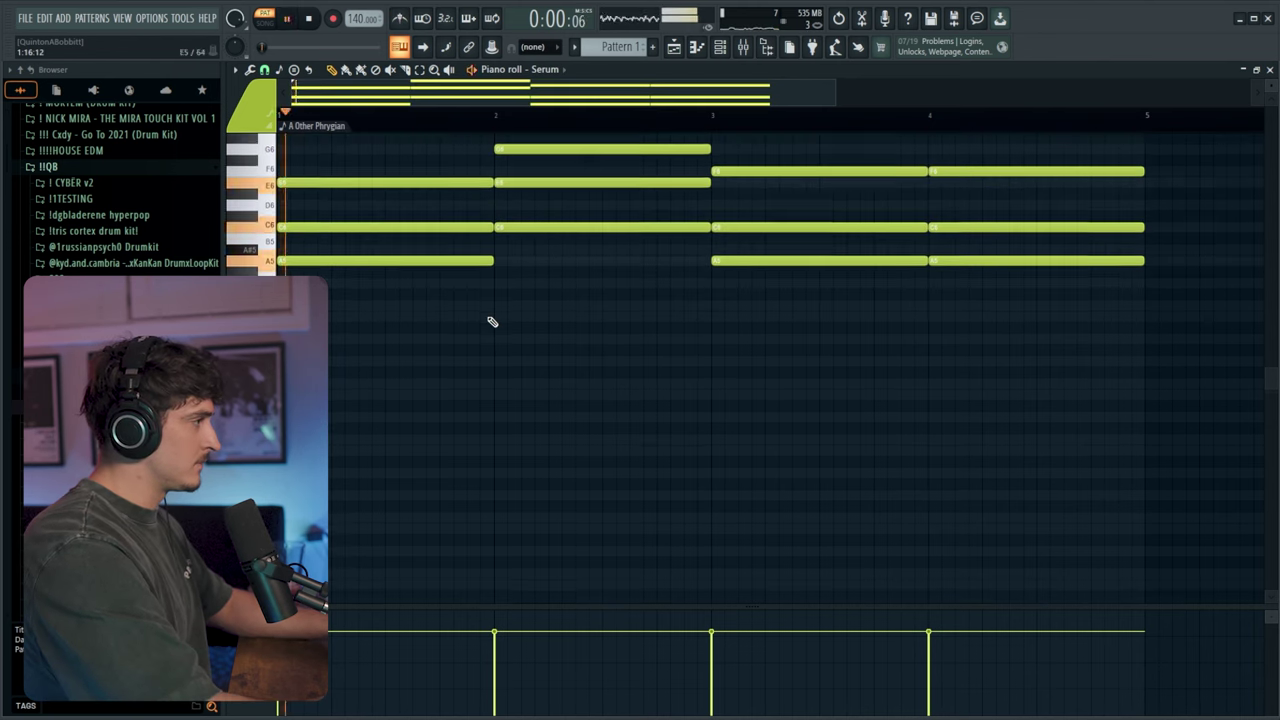
{"action": "key", "text": "ctrl+Down"}
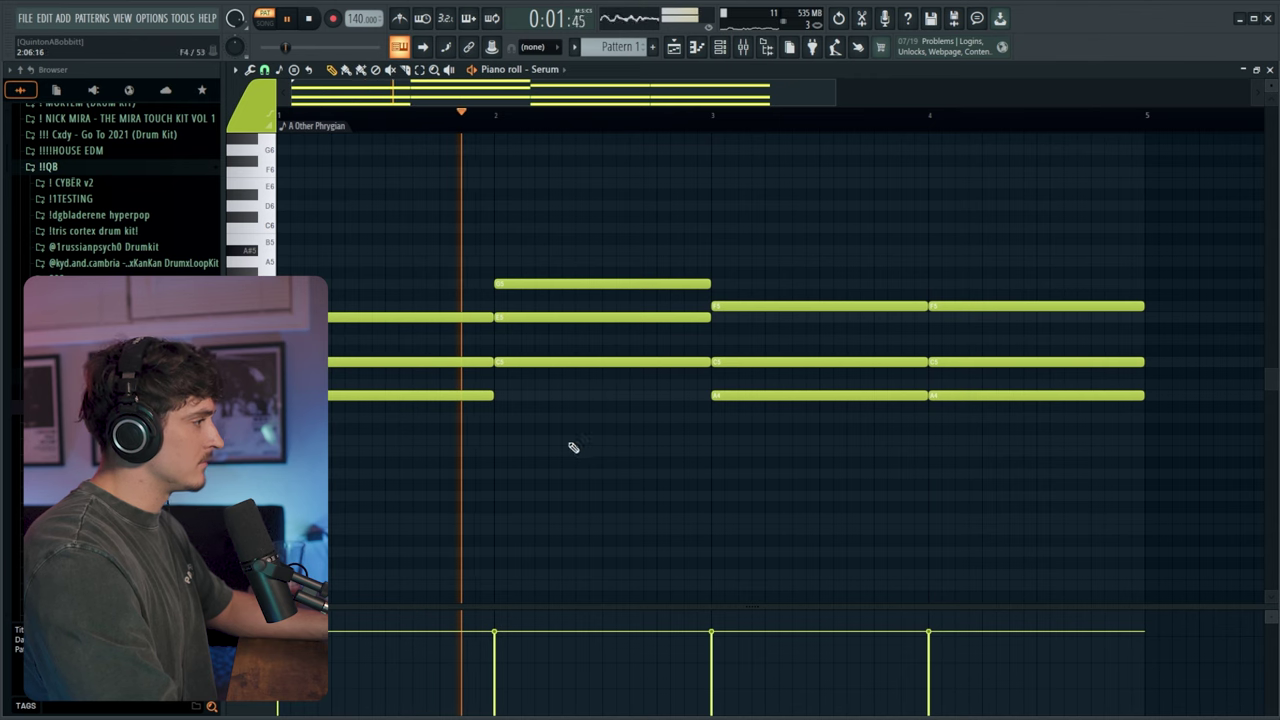
- Select the middle note of each of the four chords, raise them one octave and play the result
{"action": "left_click_drag", "start_coordinate": [544, 331], "coordinate": [550, 317]}
{"action": "left_click_drag", "start_coordinate": [816, 348], "coordinate": [823, 363]}
{"action": "left_click_drag", "start_coordinate": [993, 350], "coordinate": [998, 370]}
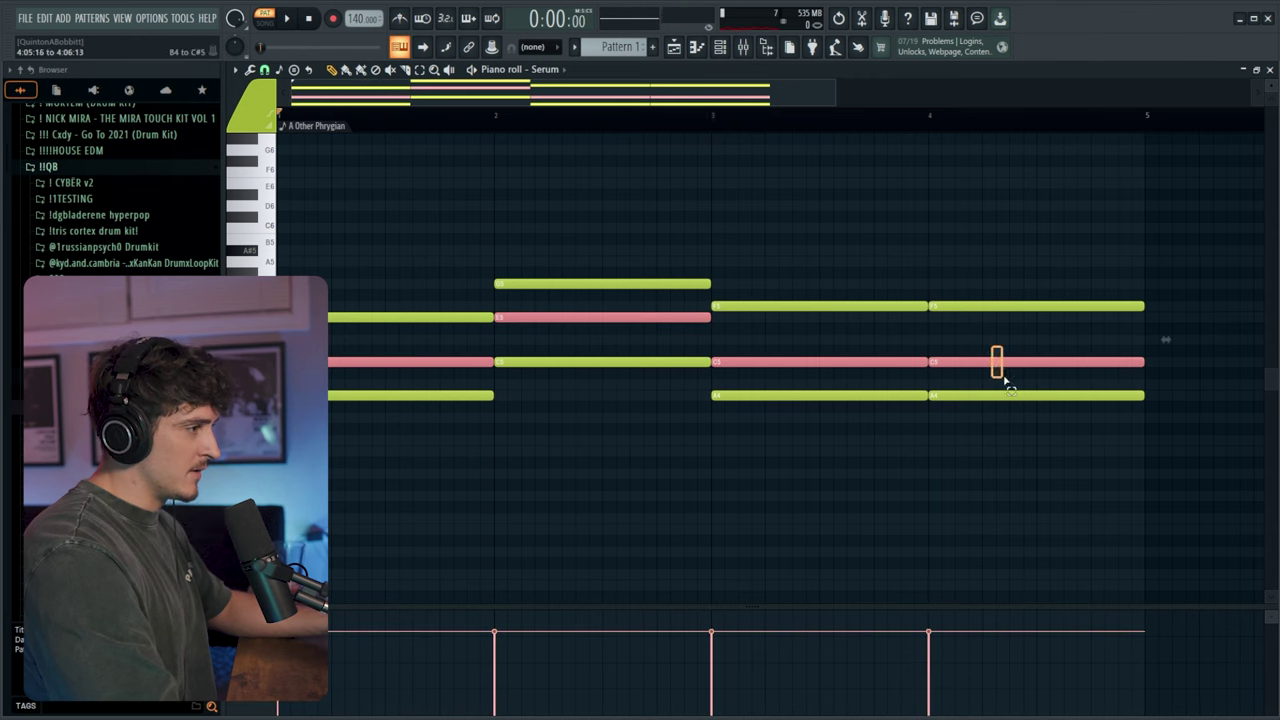
{"action": "key", "text": "ctrl+Up"}
{"action": "key", "text": "space"}
{"action": "left_click", "coordinate": [466, 349]}
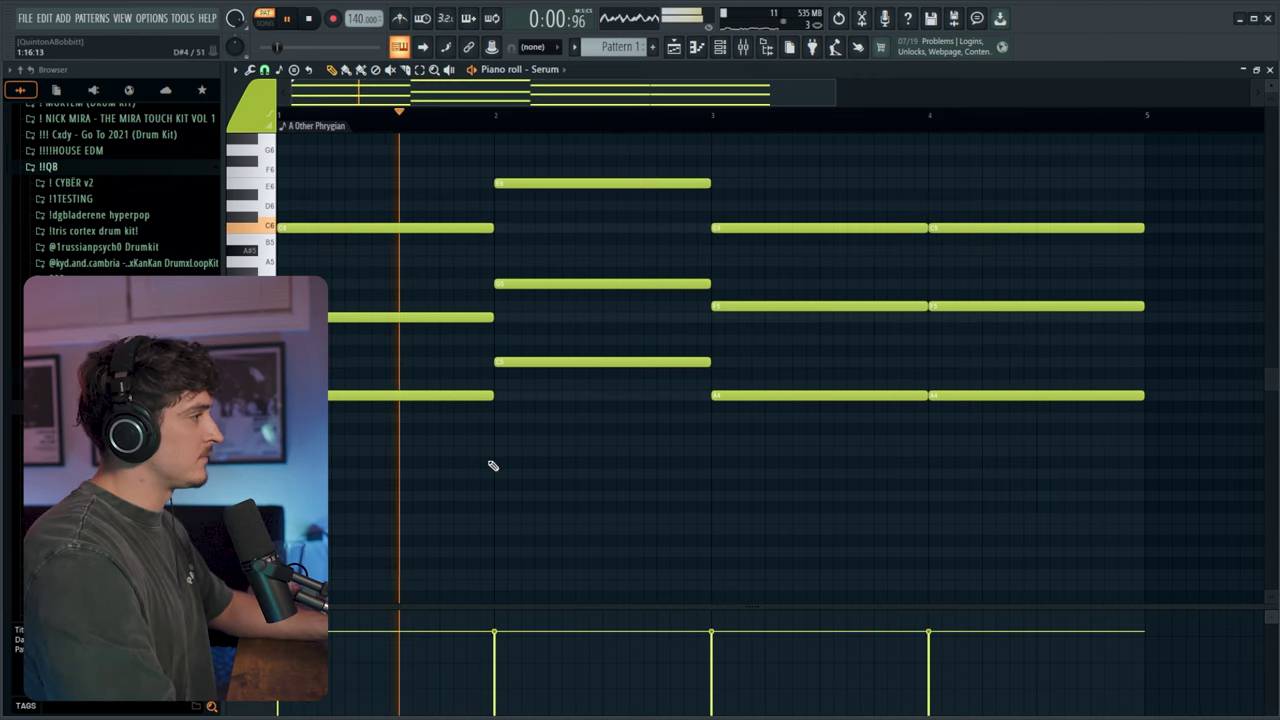
- Restart playback and lower the second chord's high E note by one octave
{"action": "left_click", "coordinate": [720, 47]}
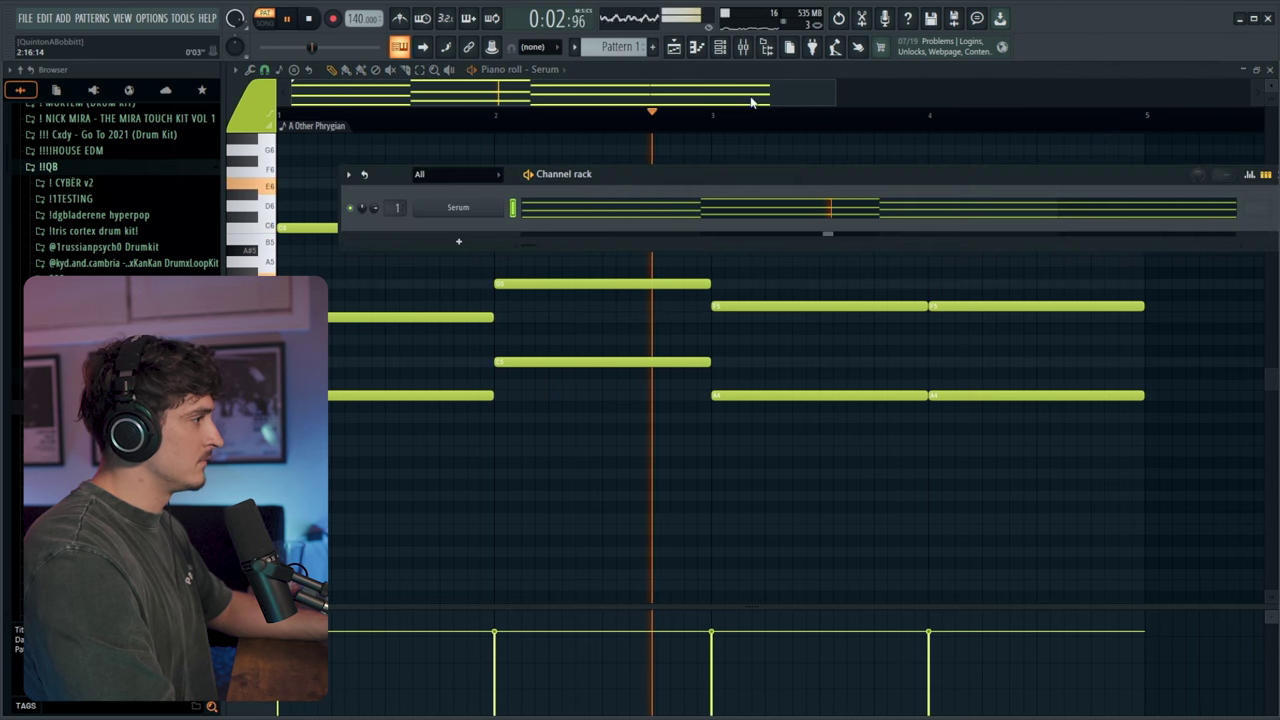
{"action": "left_click", "coordinate": [720, 47]}
{"action": "key", "text": "space"}
{"action": "key", "text": "space"}
{"action": "left_click", "coordinate": [576, 187]}
{"action": "key", "text": "ctrl+Down"}
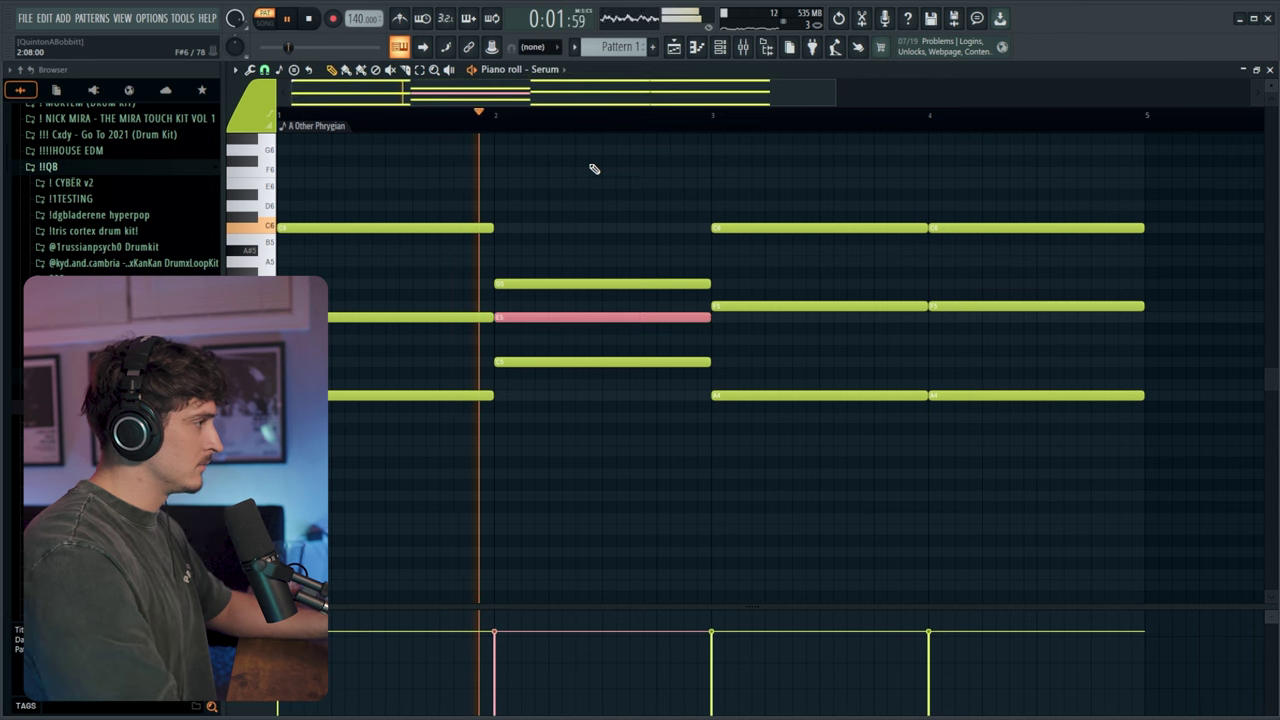
{"action": "left_click", "coordinate": [603, 222]}
- Load Fruity Parametric EQ 2 into the first effect slot of mixer track Insert 1
{"action": "left_click", "coordinate": [743, 47]}
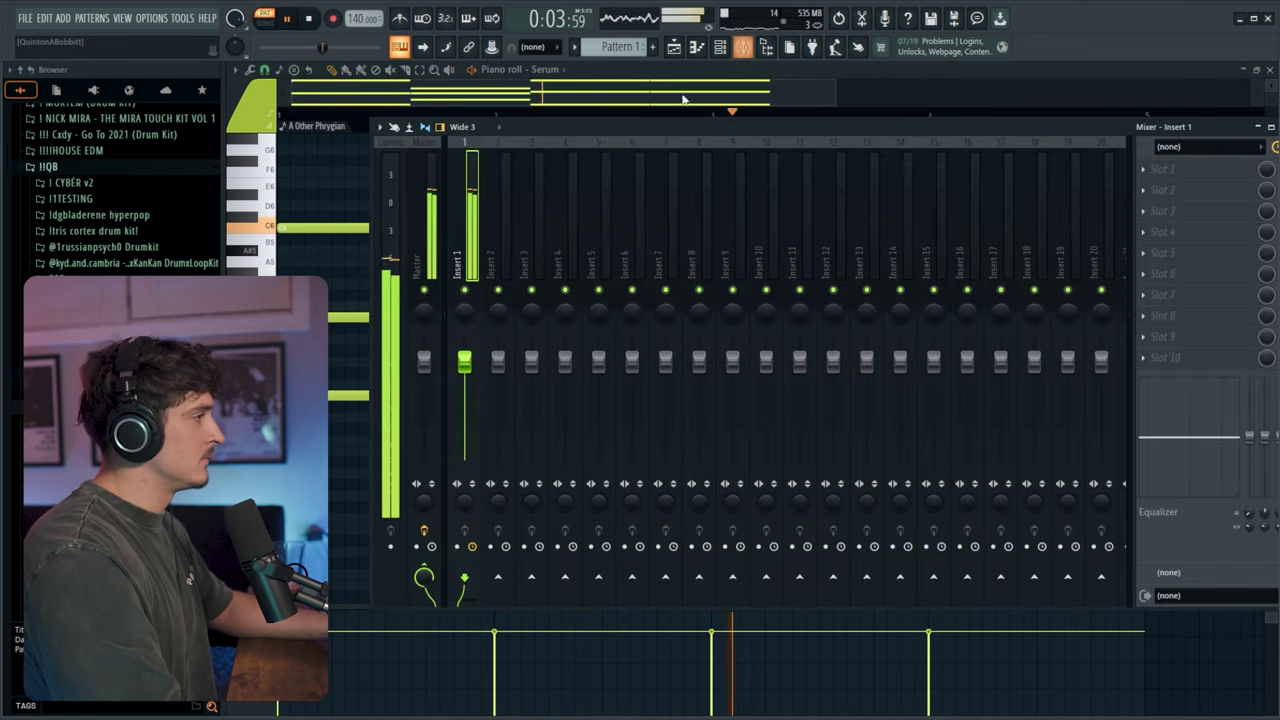
{"action": "left_click", "coordinate": [639, 98]}
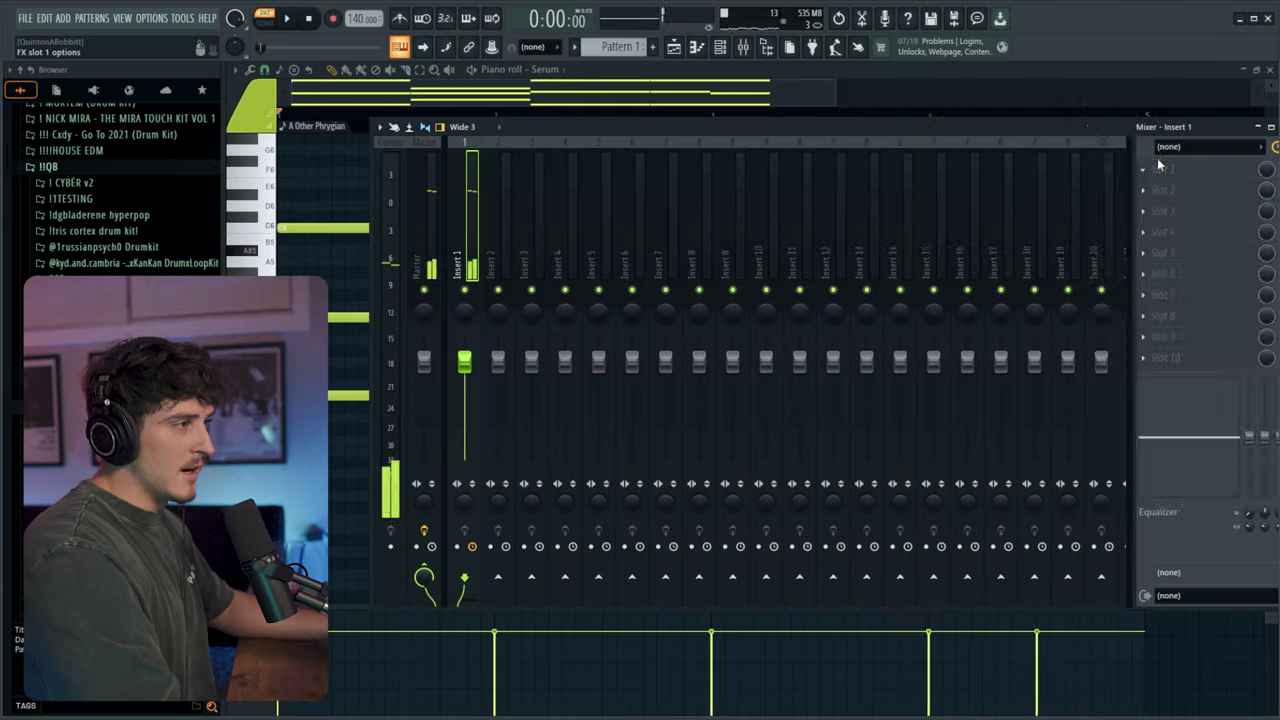
{"action": "left_click", "coordinate": [1146, 169]}
{"action": "mouse_move", "coordinate": [1168, 186]}
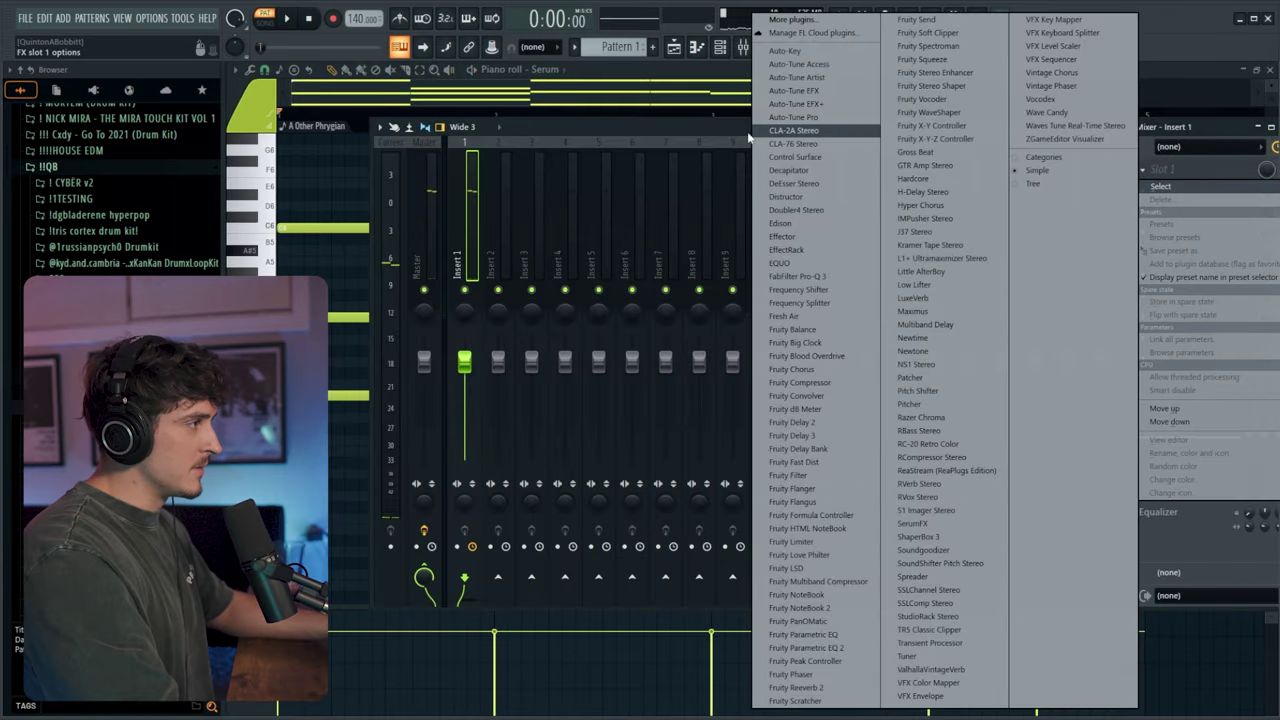
{"action": "left_click", "coordinate": [757, 138]}
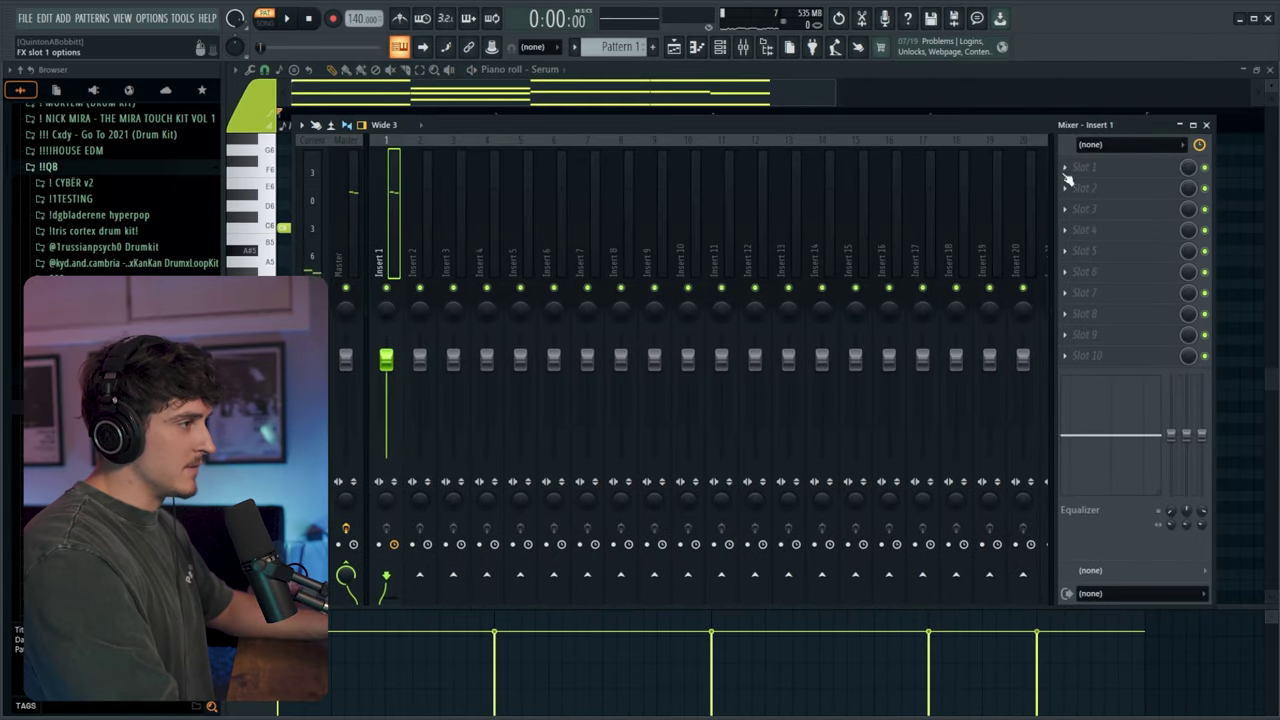
{"action": "left_click", "coordinate": [1067, 170]}
{"action": "left_click", "coordinate": [715, 640]}
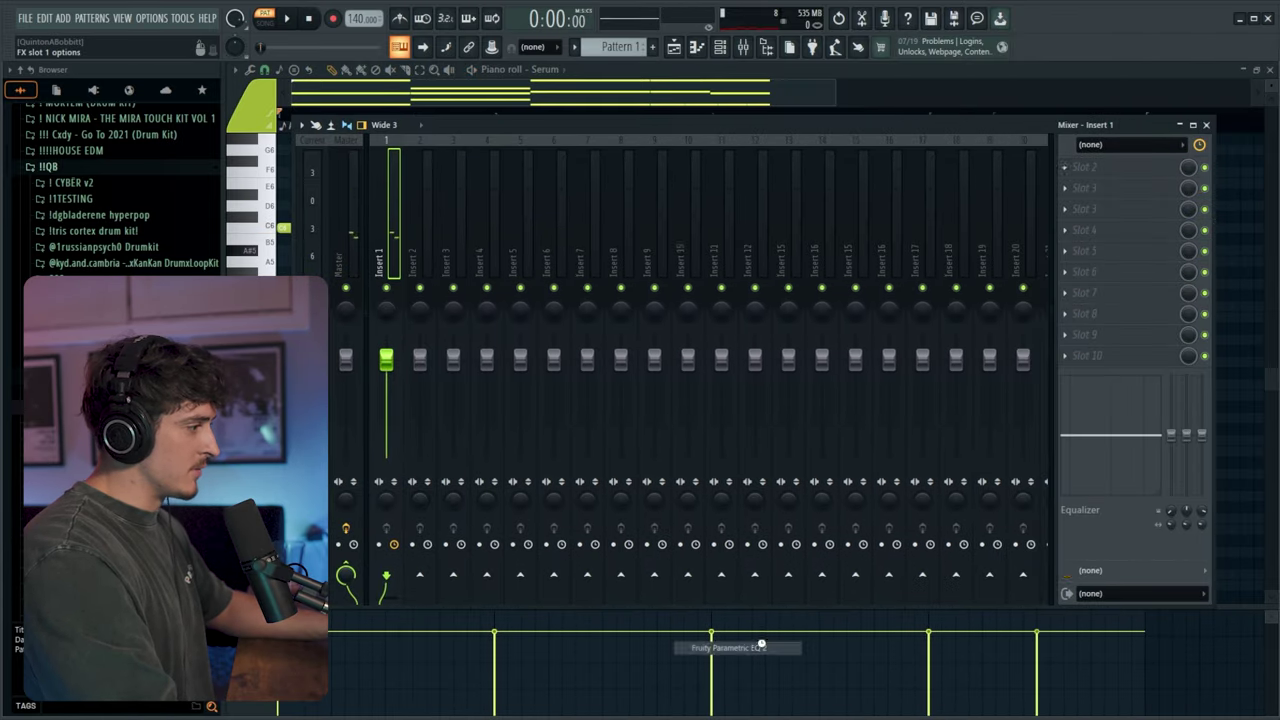
- Cut the low and high ends during playback, with EQ band 7 at about 4927 Hz and -18 dB, and boost bands 3 and 5
{"action": "left_click_drag", "start_coordinate": [374, 329], "coordinate": [435, 410]}
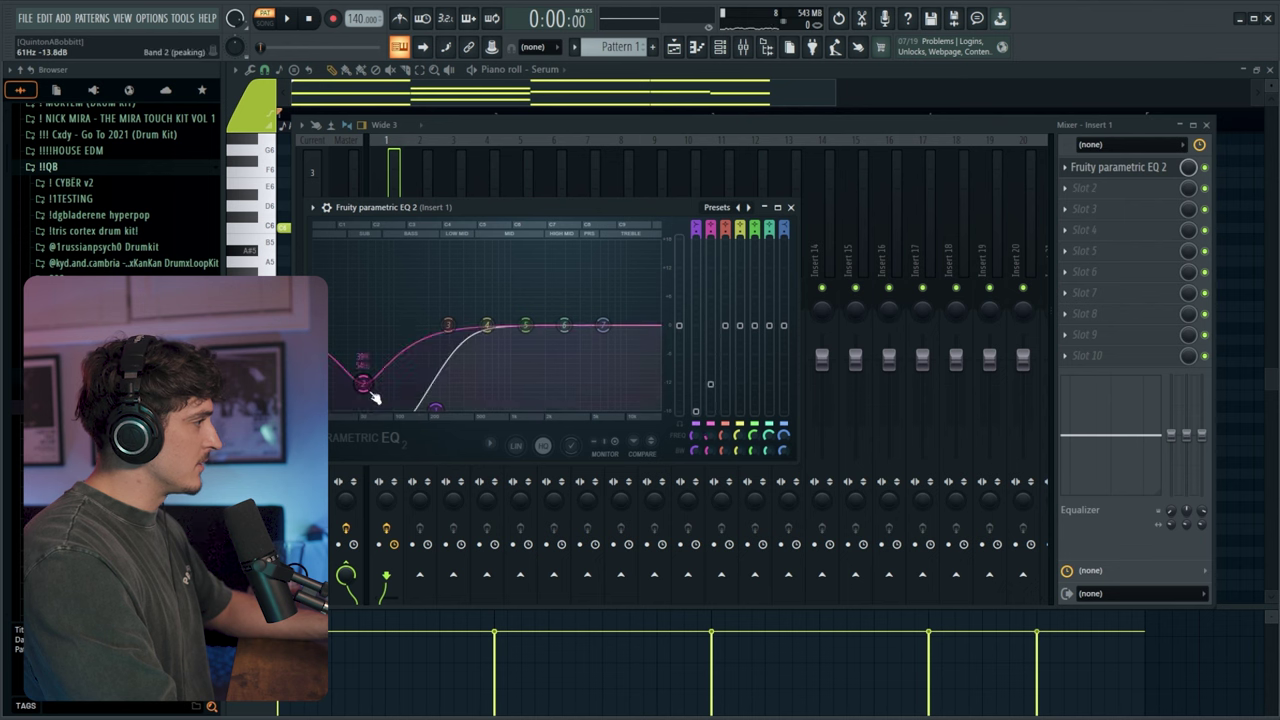
{"action": "left_click_drag", "start_coordinate": [606, 328], "coordinate": [594, 408]}
{"action": "key", "text": "space"}
{"action": "left_click_drag", "start_coordinate": [567, 329], "coordinate": [625, 374]}
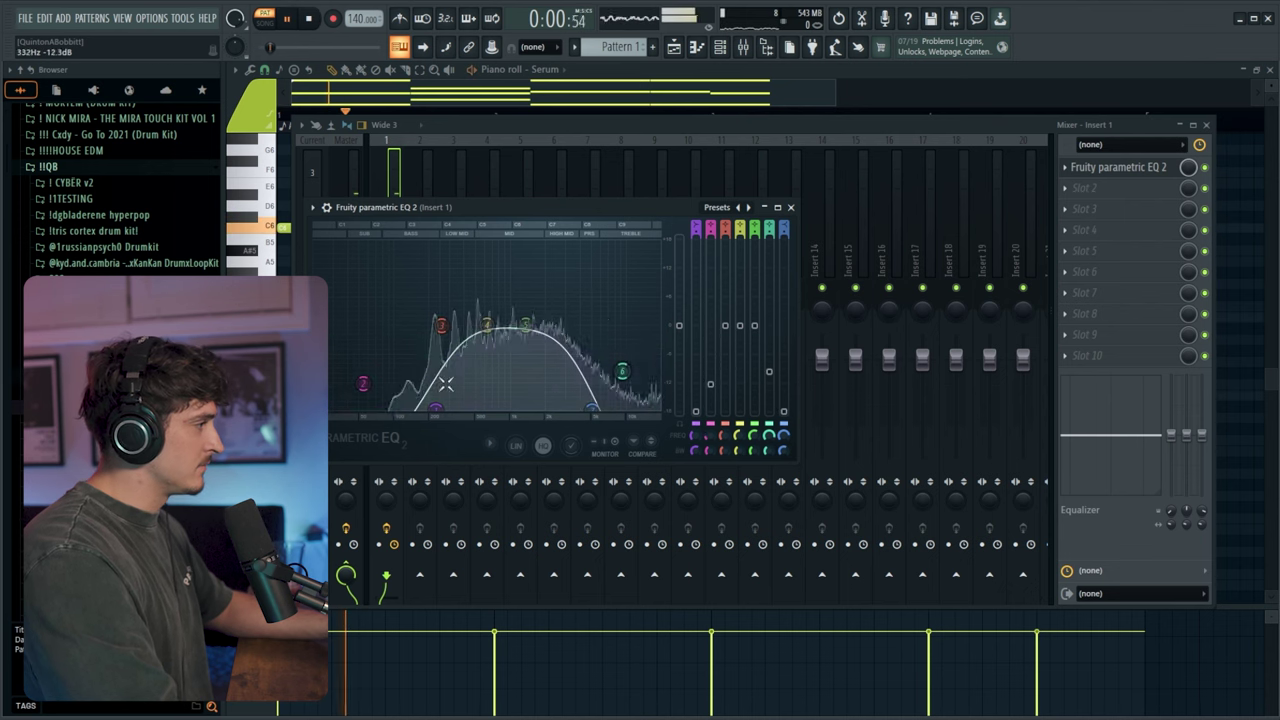
{"action": "left_click_drag", "start_coordinate": [446, 328], "coordinate": [441, 318]}
{"action": "left_click_drag", "start_coordinate": [525, 326], "coordinate": [597, 280]}
{"action": "left_click_drag", "start_coordinate": [622, 371], "coordinate": [591, 408]}
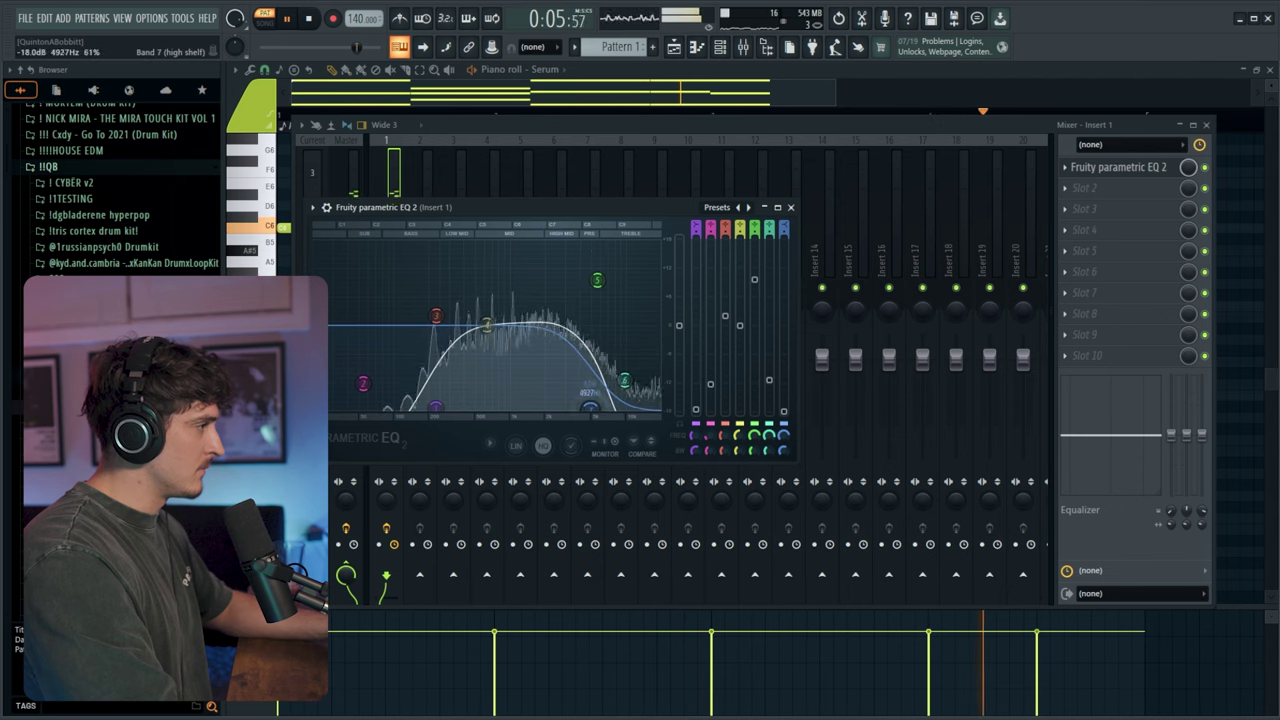
{"action": "left_click", "coordinate": [790, 207]}
{"action": "left_click", "coordinate": [704, 96]}
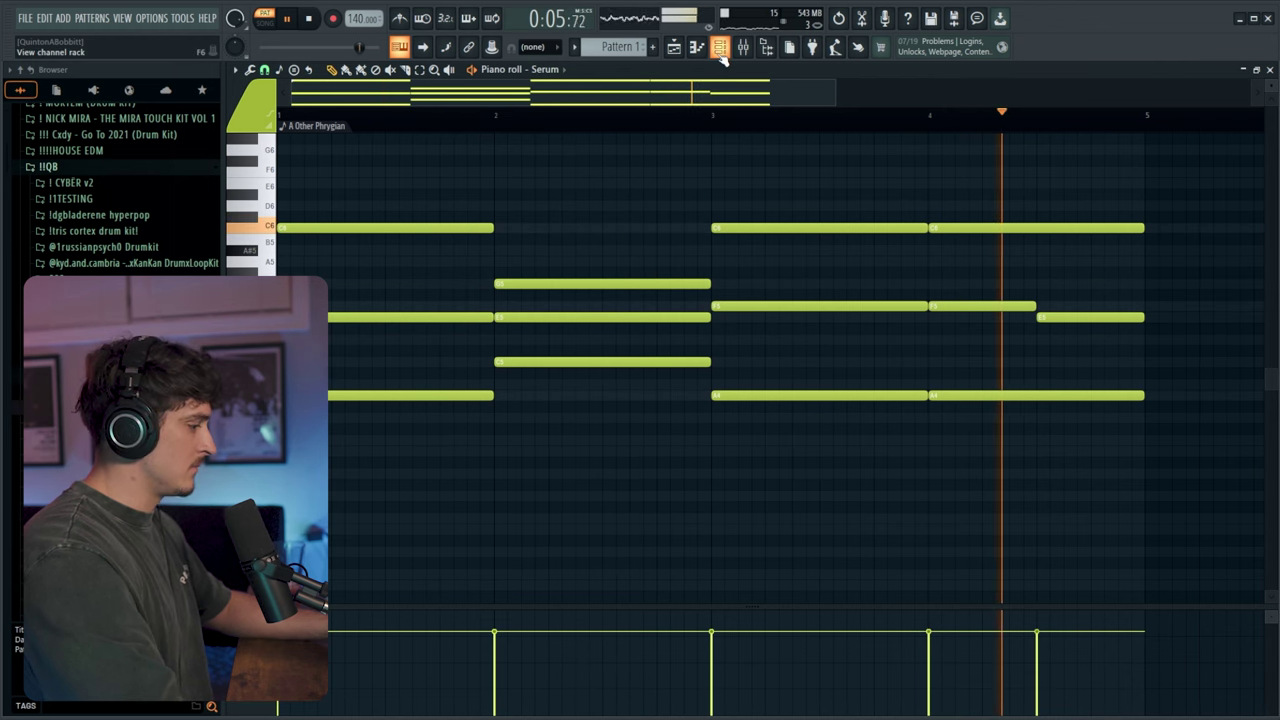
- Transpose all the chords down four semitones during playback, then raise them two semitones
{"action": "key", "text": "shift+Down"}
{"action": "key", "text": "shift+Down"}
{"action": "key", "text": "shift+Down"}
{"action": "key", "text": "shift+Down"}
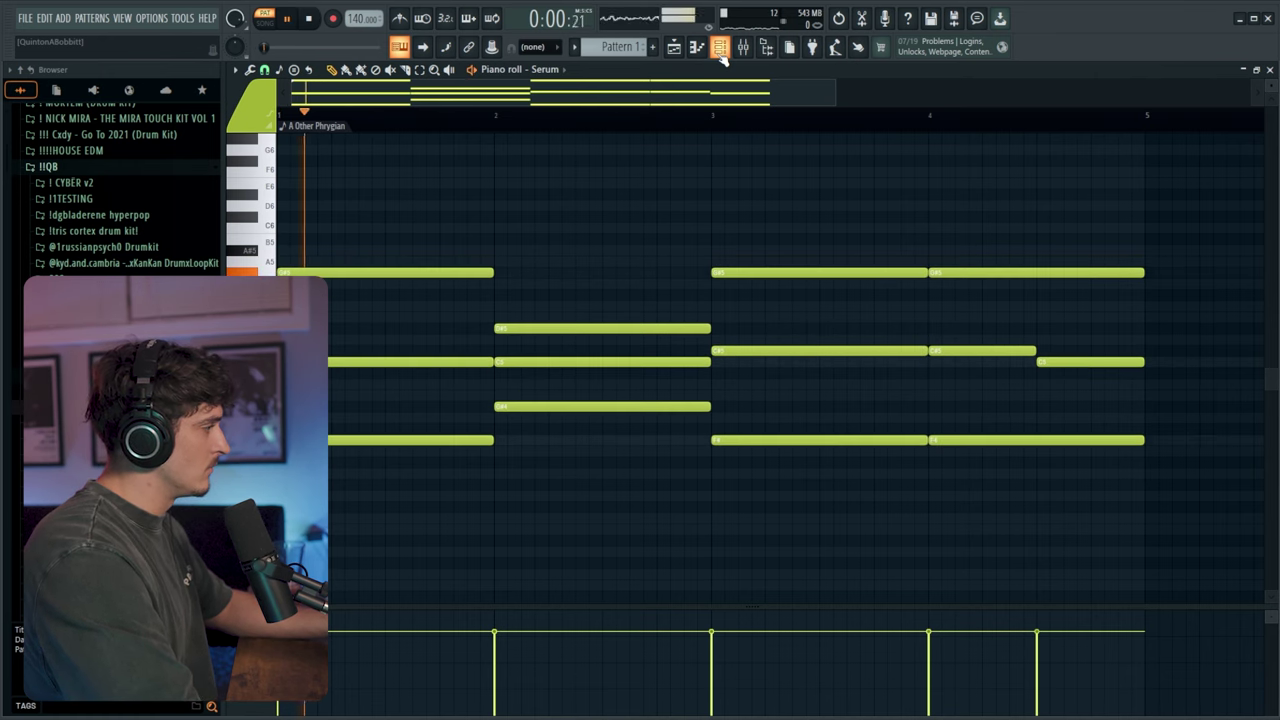
{"action": "key", "text": "shift+Up"}
{"action": "key", "text": "shift+Up"}
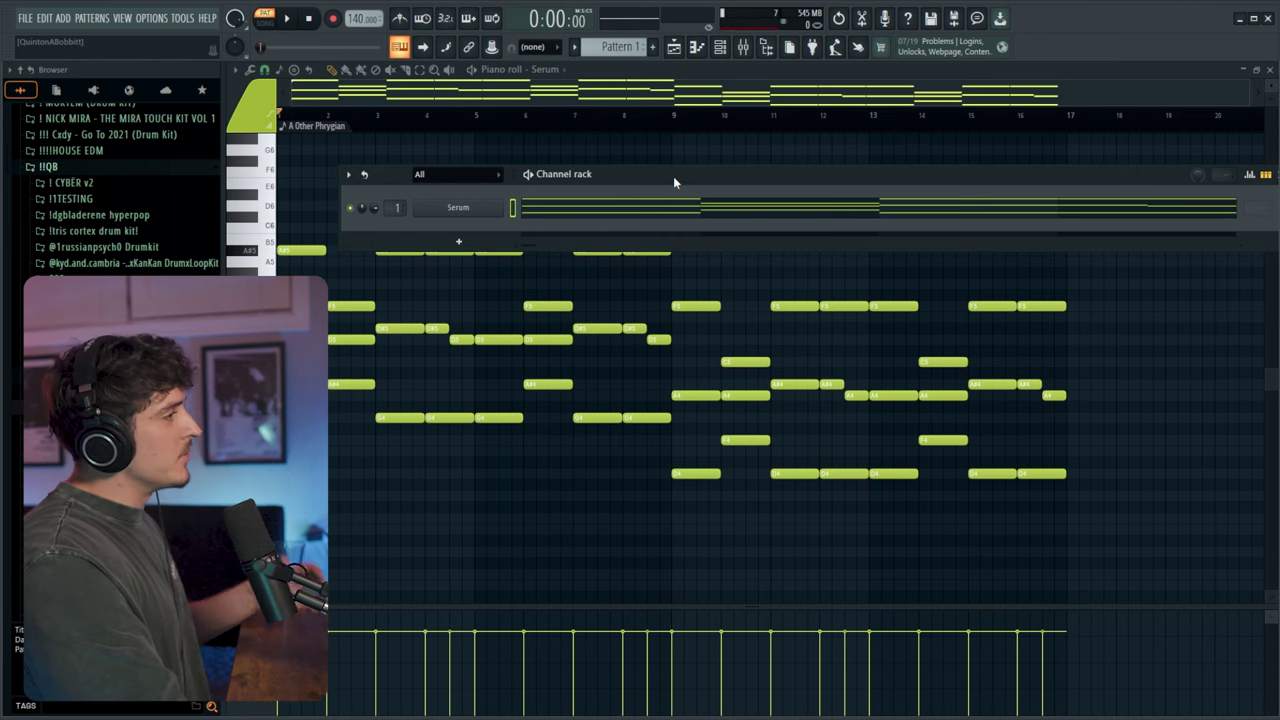
- Add the 808 - WACK sample as a new channel, make it cut itself and open the 808's piano roll
{"action": "left_click_drag", "start_coordinate": [673, 176], "coordinate": [668, 177]}
{"action": "scroll", "coordinate": [190, 262], "scroll_direction": "up", "scroll_amount": 3}
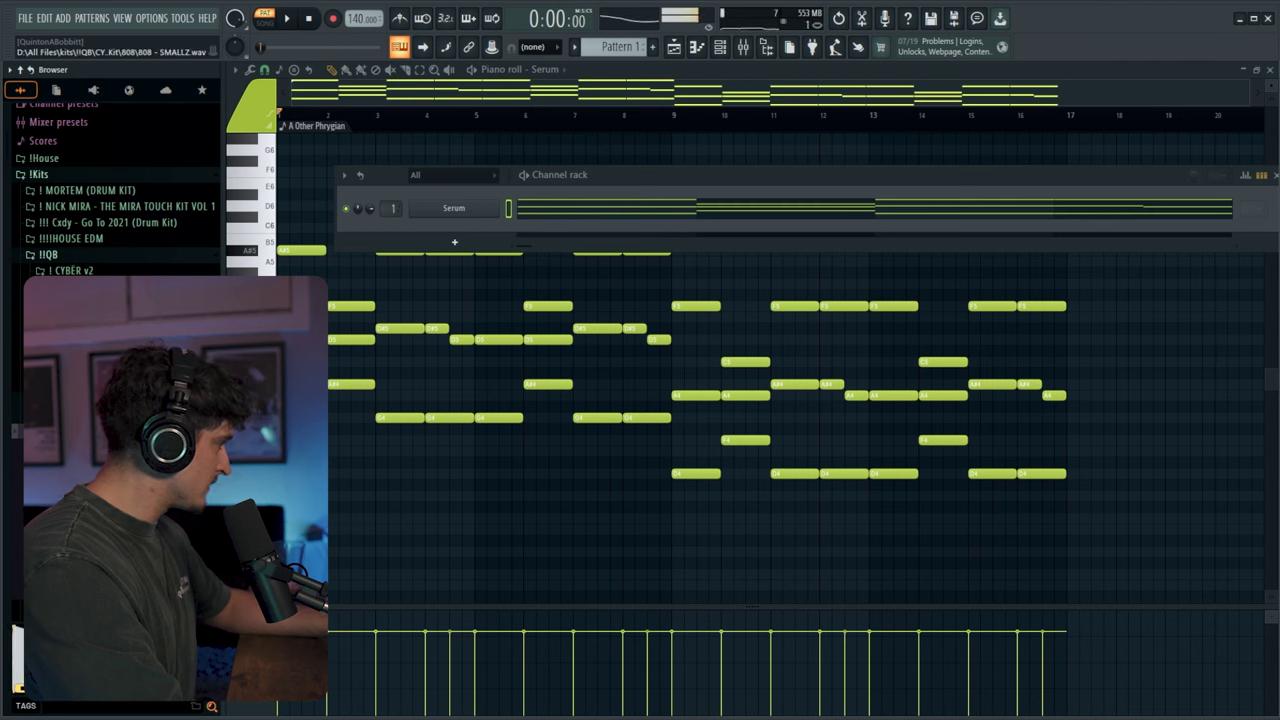
{"action": "right_click", "coordinate": [452, 235]}
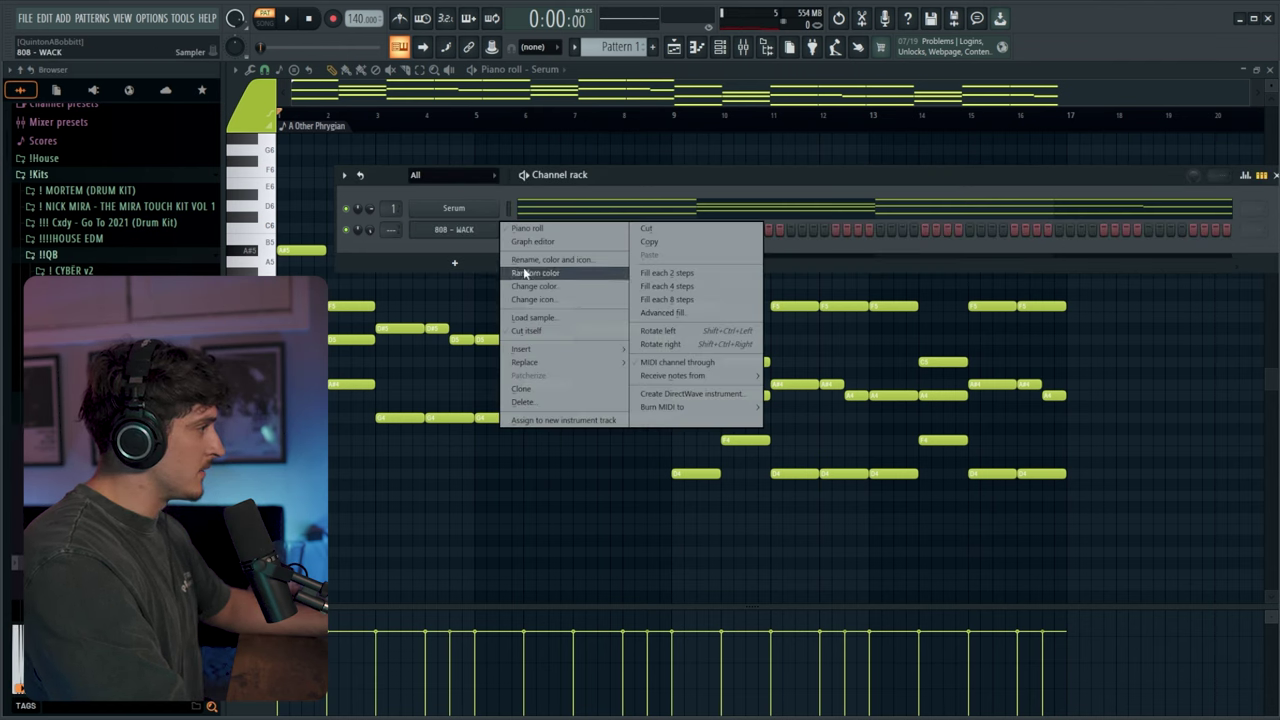
{"action": "left_click", "coordinate": [535, 330]}
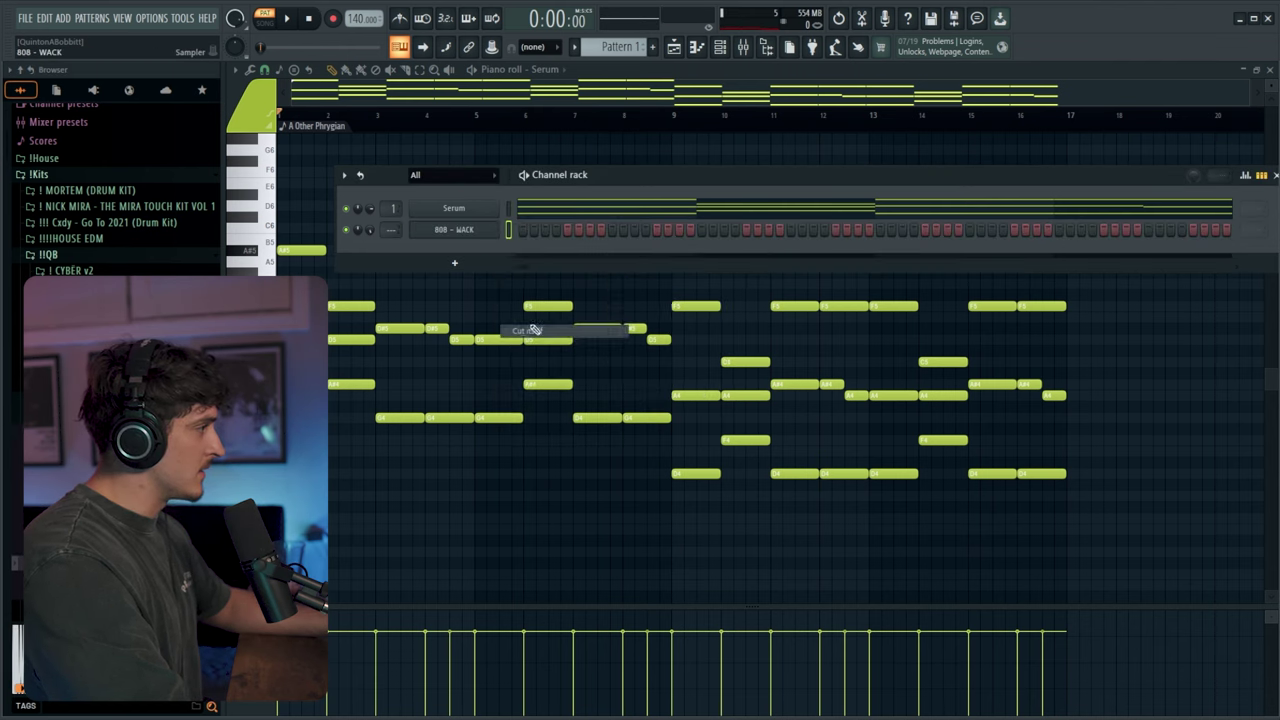
{"action": "right_click", "coordinate": [498, 227]}
{"action": "left_click", "coordinate": [515, 240]}
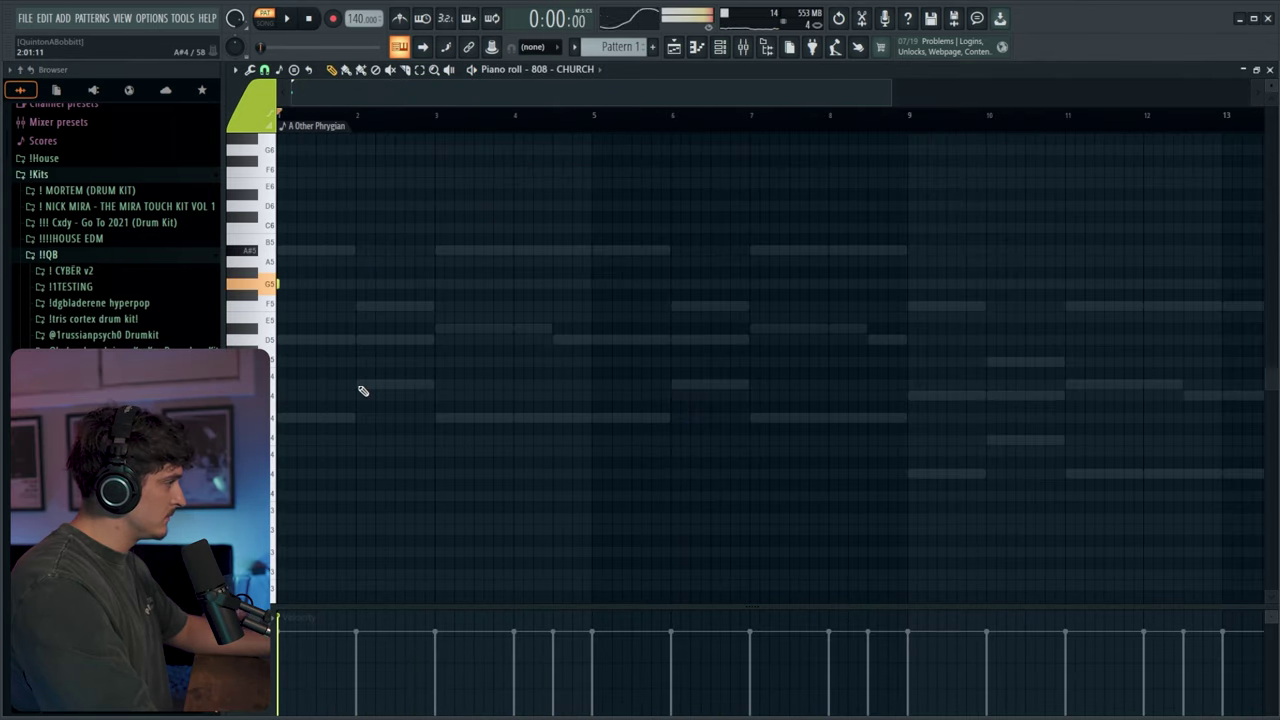
- Place short 808 notes across the first four bars on G5, F5, A#5, D#5 and D5, checking them with playback
{"action": "key", "text": "space"}
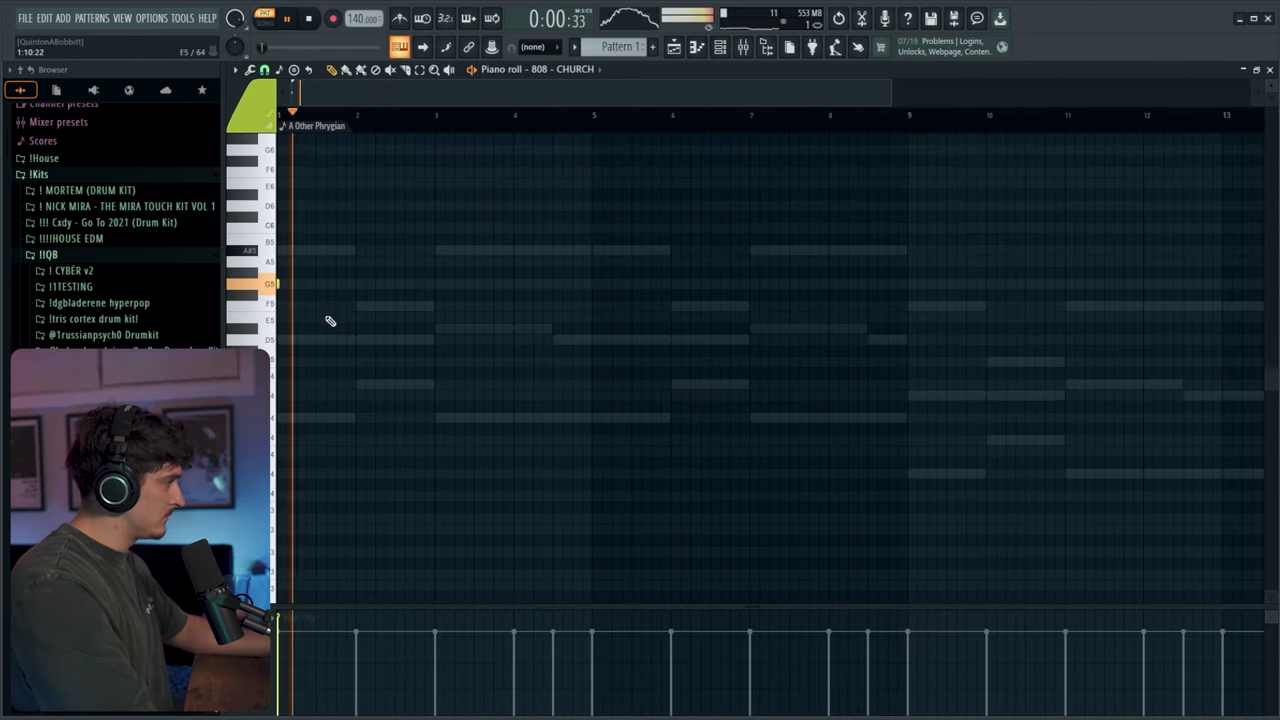
{"action": "left_click", "coordinate": [384, 284]}
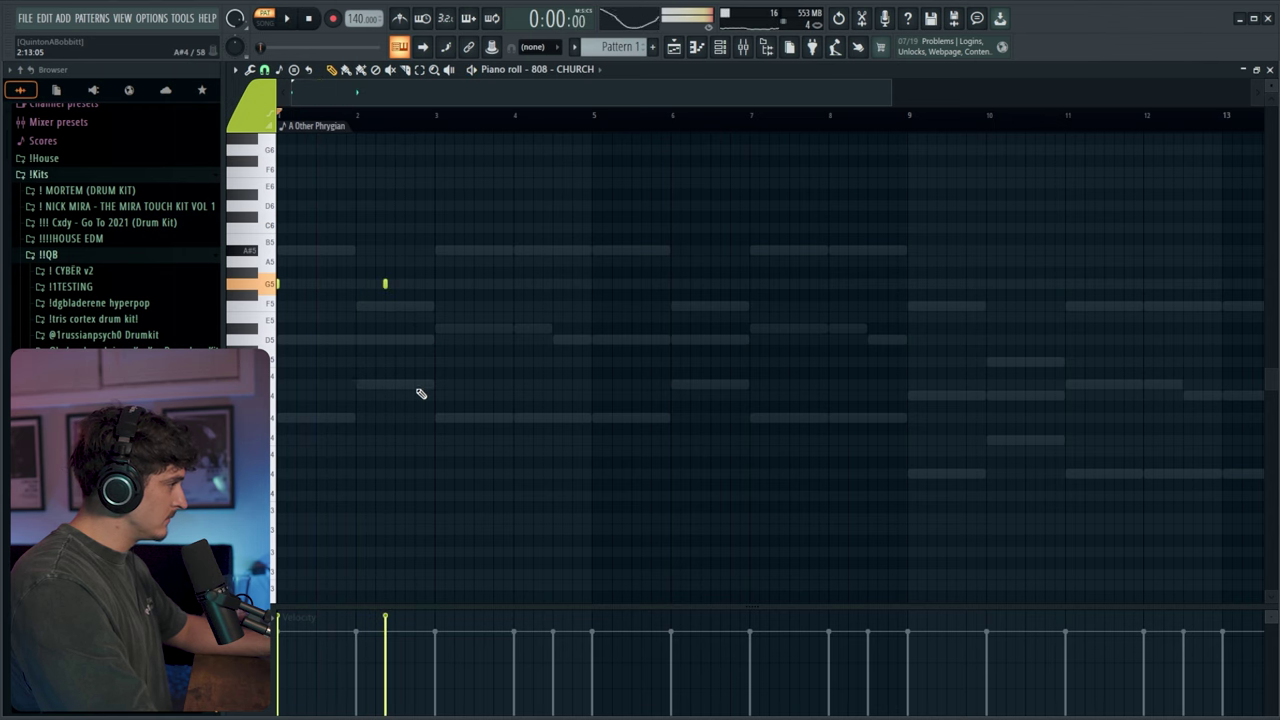
{"action": "key", "text": "space"}
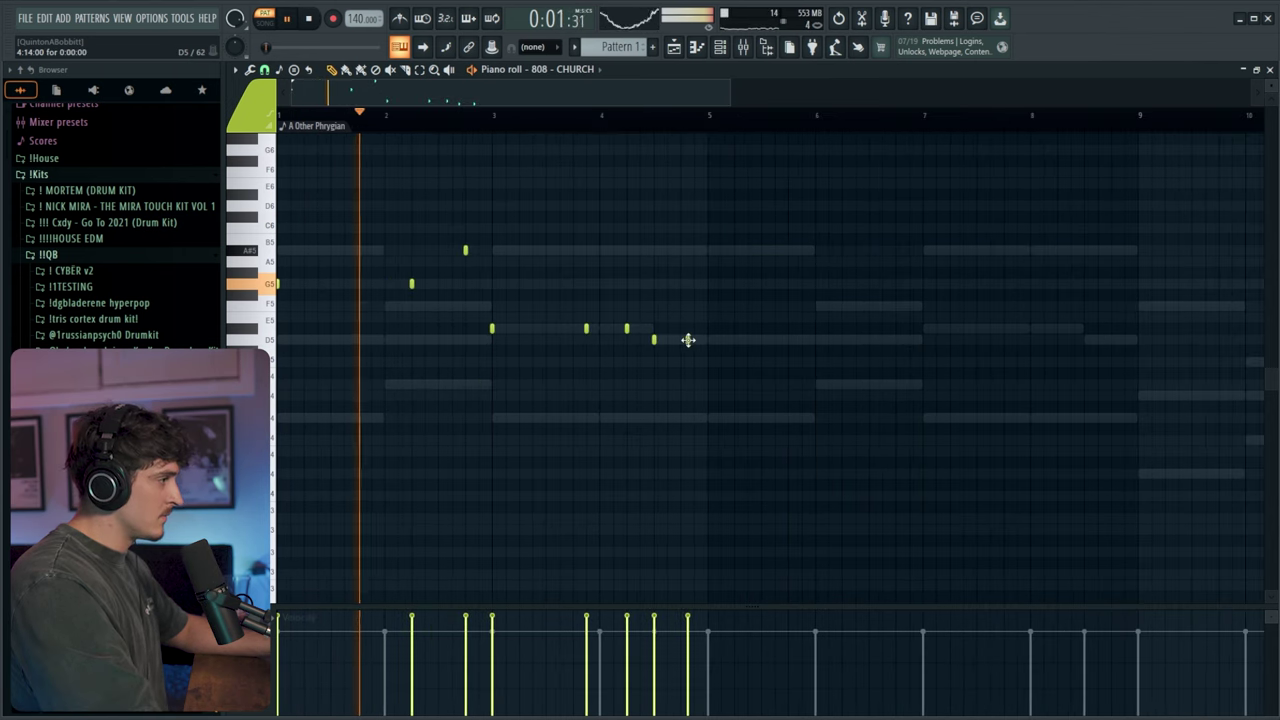
{"action": "left_click", "coordinate": [683, 341]}
{"action": "key", "text": "space"}
{"action": "key", "text": "space"}
{"action": "right_click", "coordinate": [412, 285]}
{"action": "left_click", "coordinate": [412, 306]}
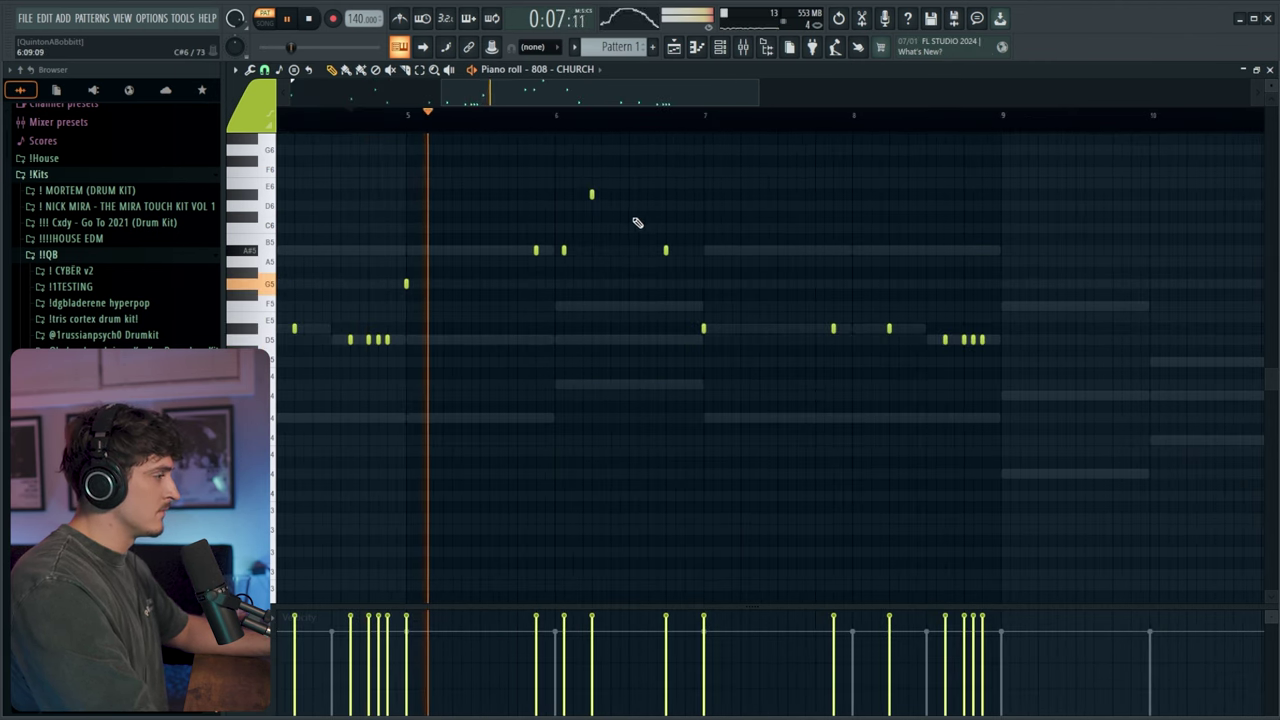
- Add another A#5 hit in bar 6 and extend all the 808 notes to legato length
{"action": "scroll", "coordinate": [568, 131], "scroll_direction": "down", "scroll_amount": 2}
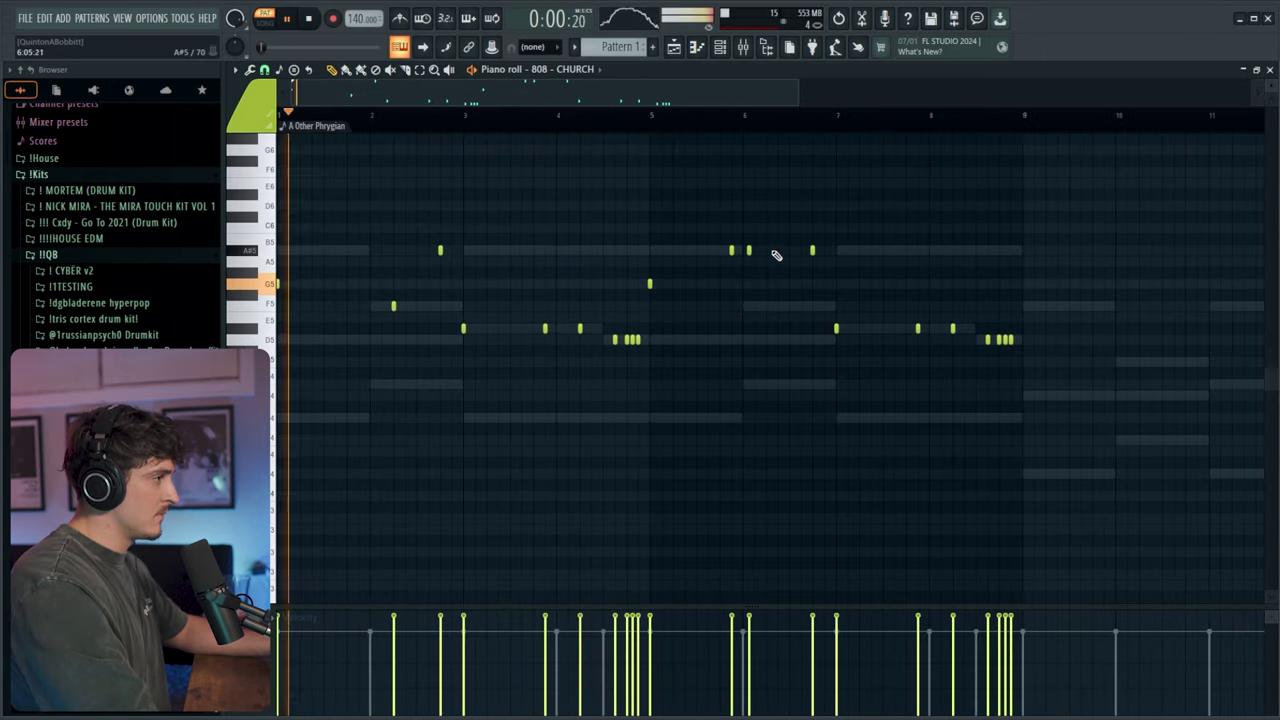
{"action": "left_click", "coordinate": [766, 250]}
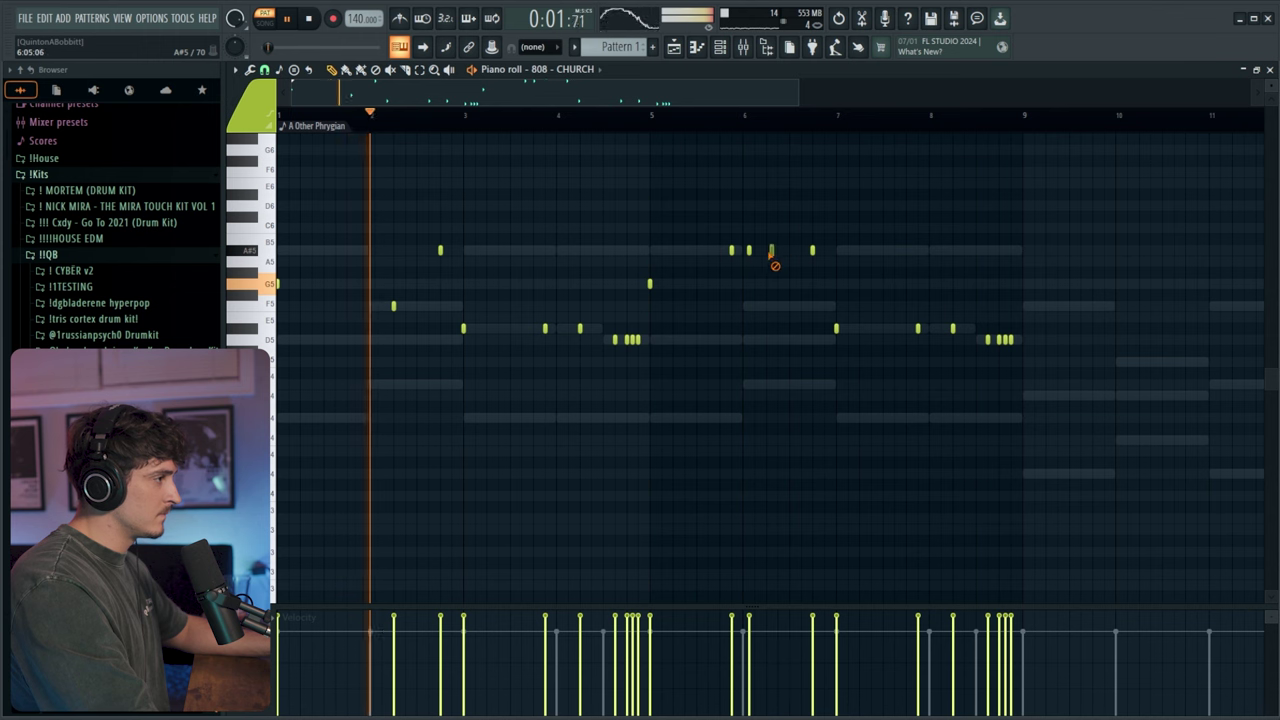
{"action": "key", "text": "ctrl+l"}
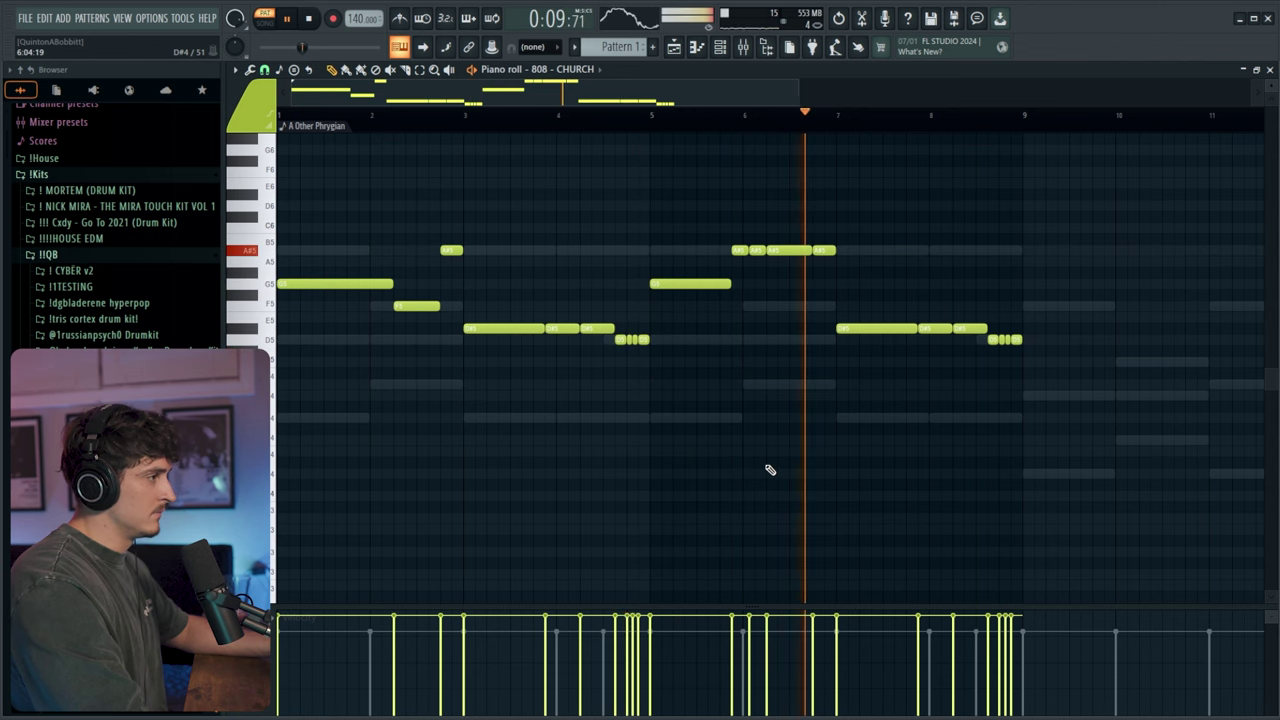
{"action": "scroll", "coordinate": [697, 126], "scroll_direction": "down", "scroll_amount": 2}
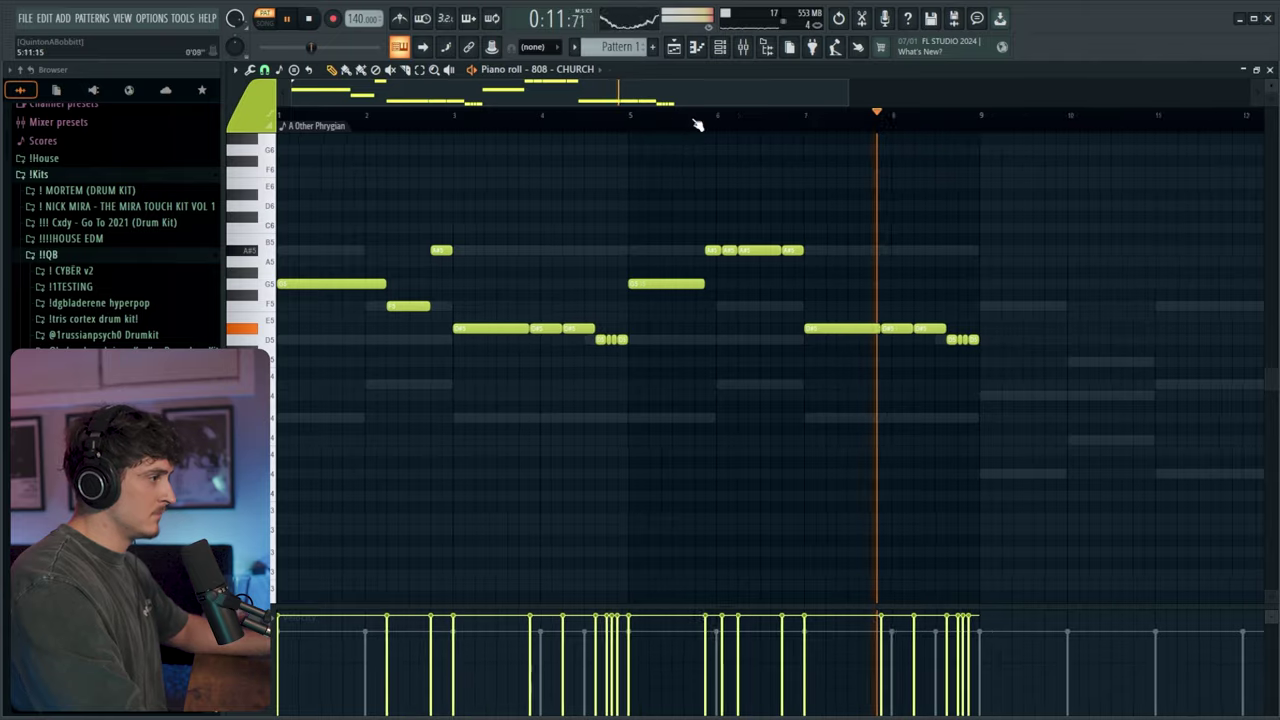
- Duplicate the 808 pattern into the following eight bars and transpose the copy down
{"action": "key", "text": "ctrl+b"}
{"action": "key", "text": "shift+Down"}
{"action": "key", "text": "shift+Down"}
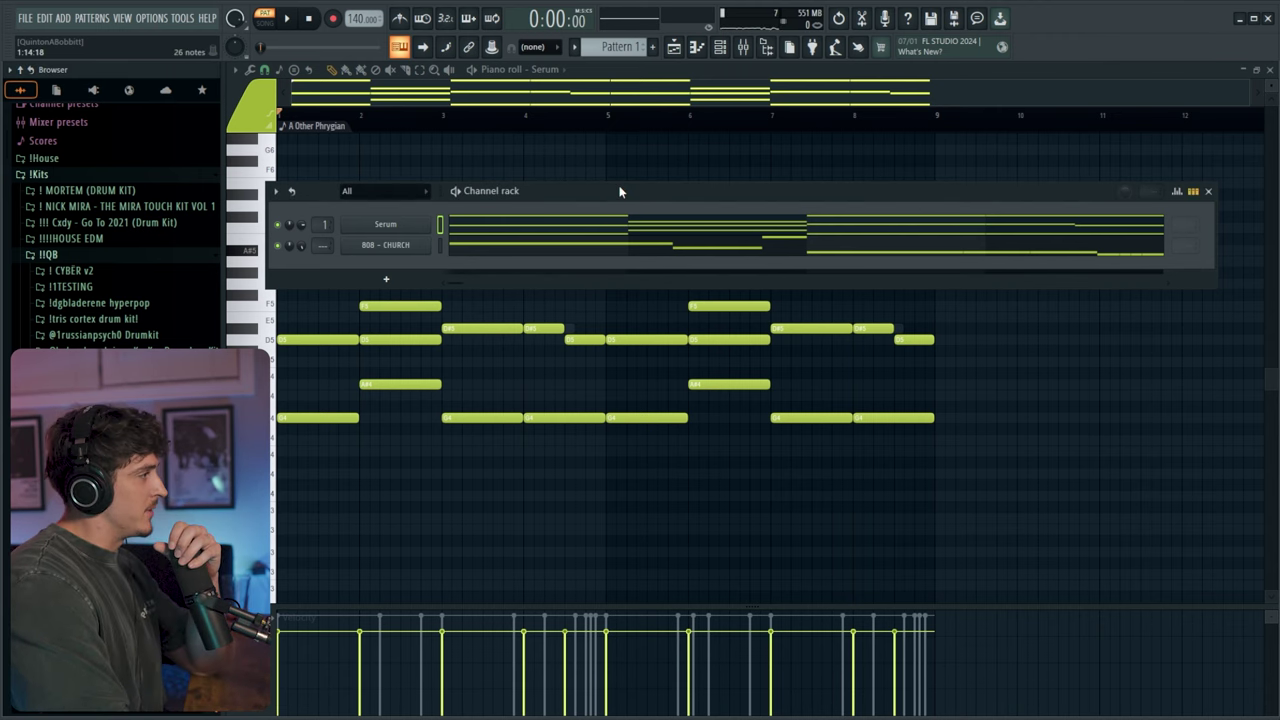
- Place clap - rounders hits on the third beat of the first four bars and copy them into bars 5 to 8
{"action": "left_click", "coordinate": [730, 47]}
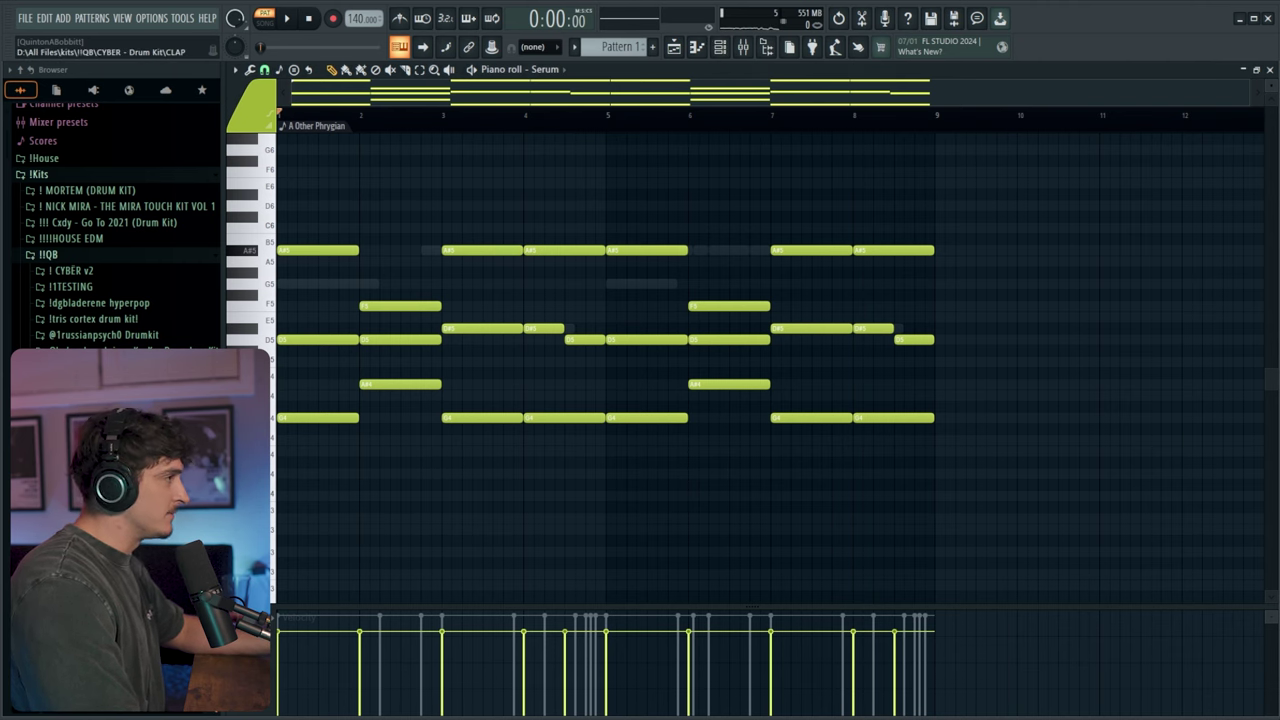
{"action": "key", "text": "F6"}
{"action": "key", "text": "space"}
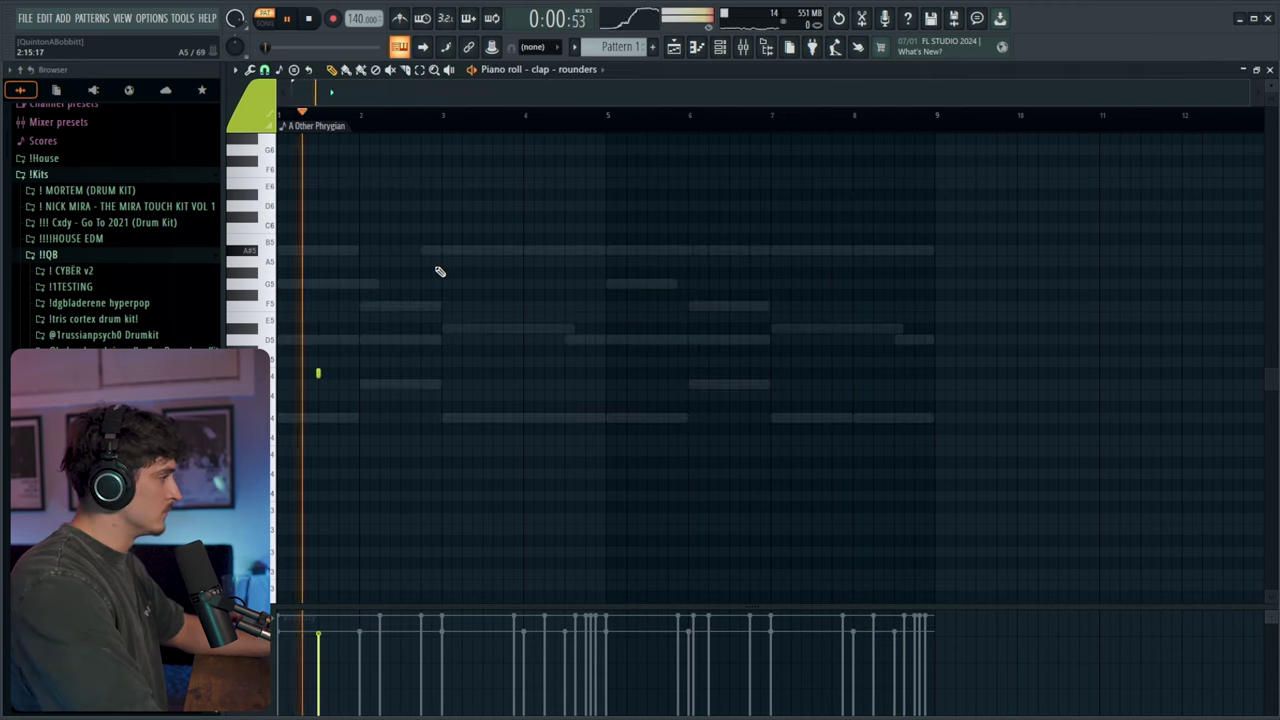
{"action": "left_click", "coordinate": [398, 372]}
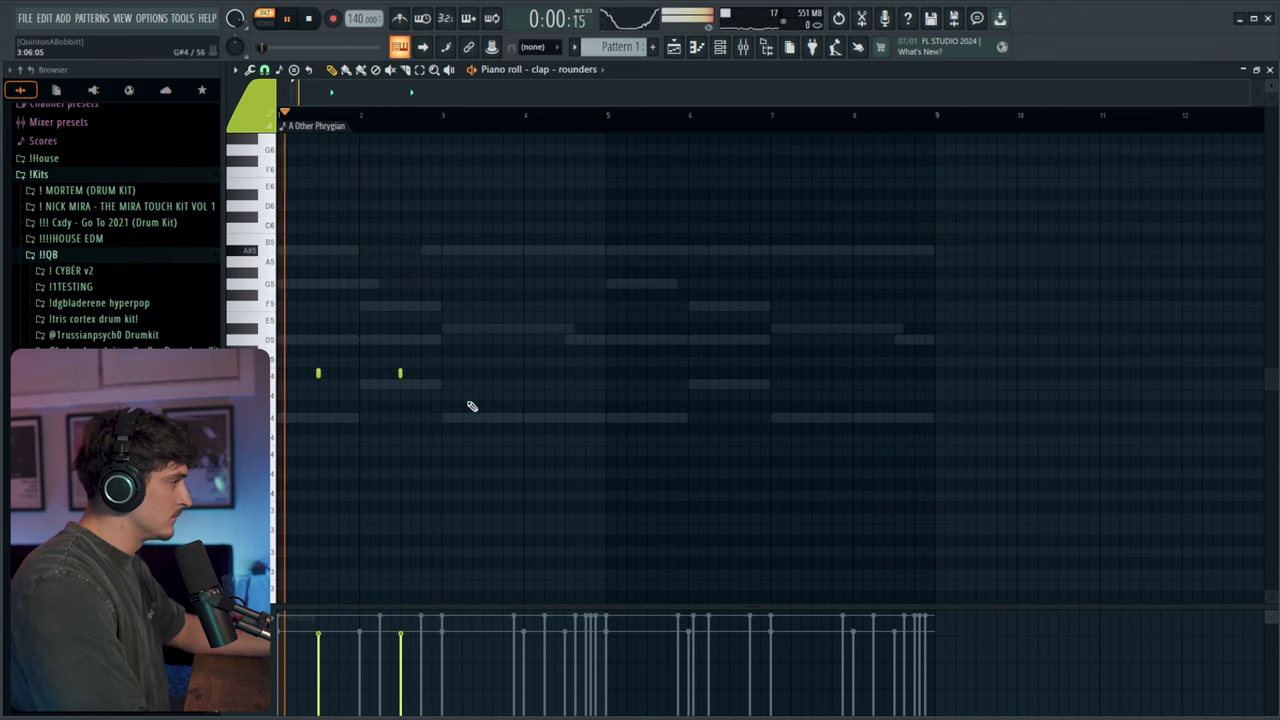
{"action": "left_click", "coordinate": [482, 373]}
{"action": "left_click", "coordinate": [565, 373]}
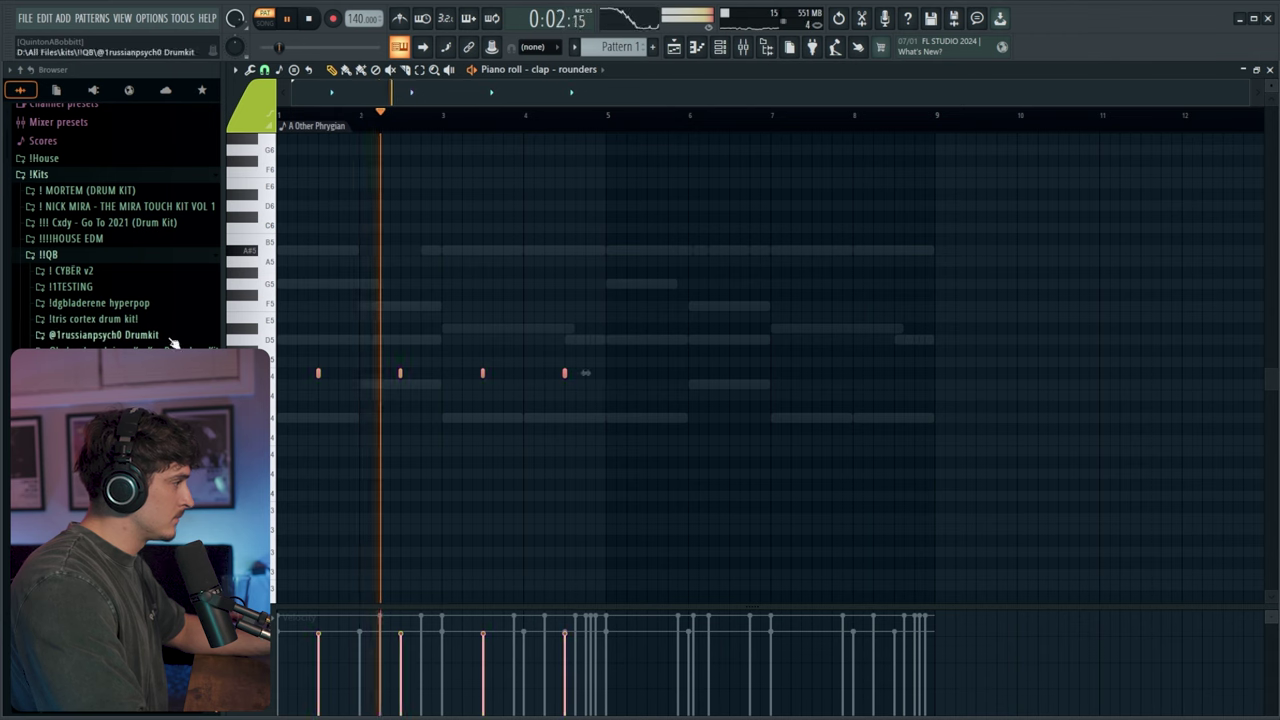
{"action": "left_click_drag", "start_coordinate": [318, 373], "coordinate": [648, 380]}
{"action": "left_click", "coordinate": [735, 149], "text": "ctrl"}
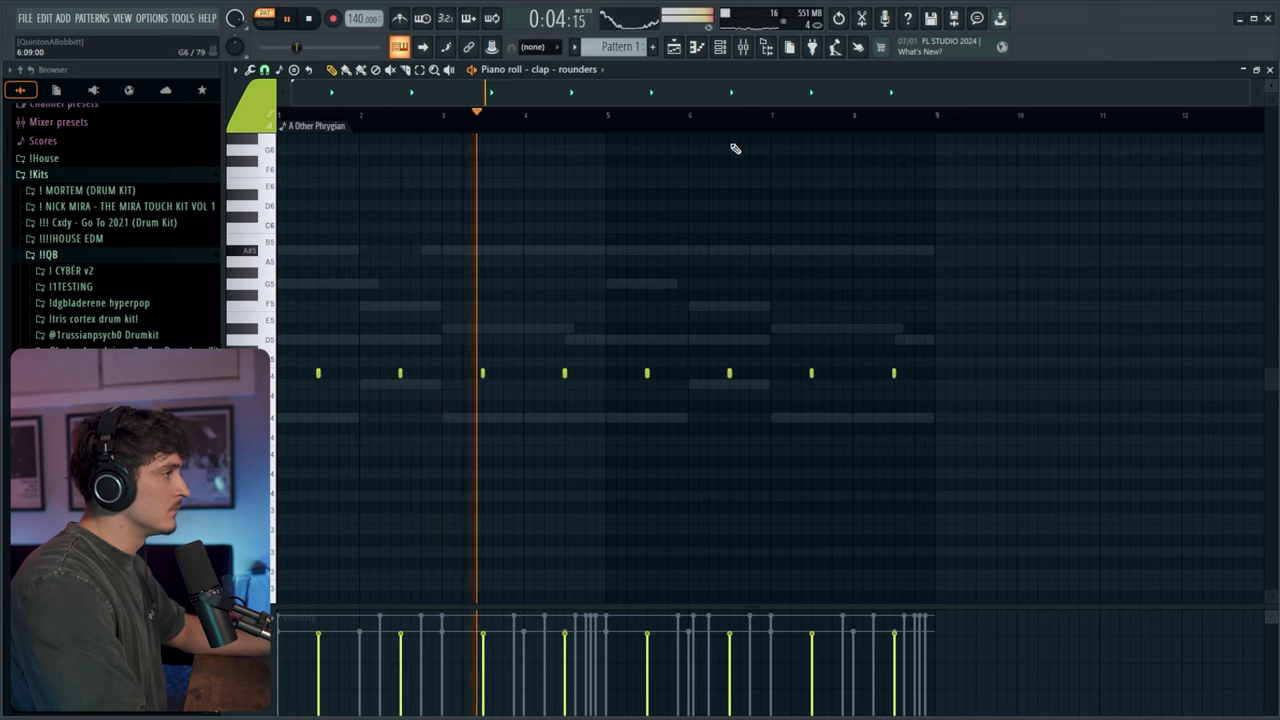
- Adjust the hh - twizzy step pattern during playback by shifting the hits in the last part of bar 1
{"action": "key", "text": "F6"}
{"action": "scroll", "coordinate": [120, 400], "scroll_direction": "down", "scroll_amount": 1}
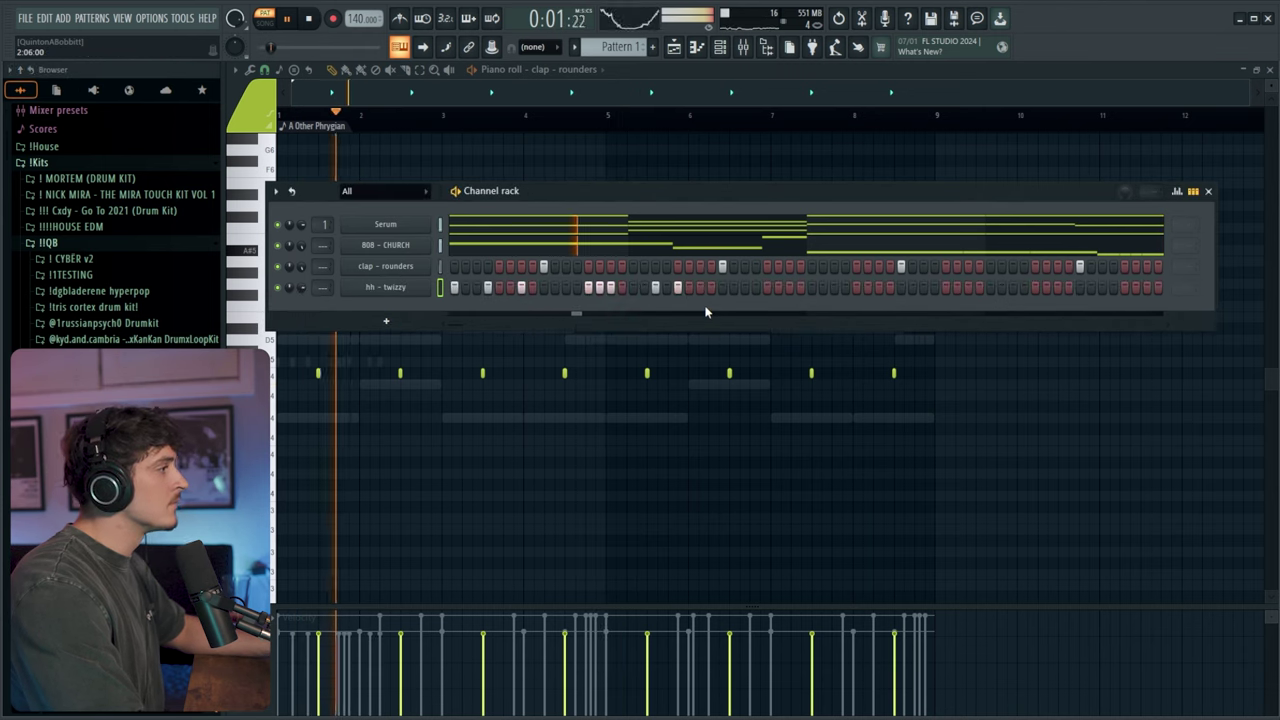
{"action": "left_click", "coordinate": [577, 288]}
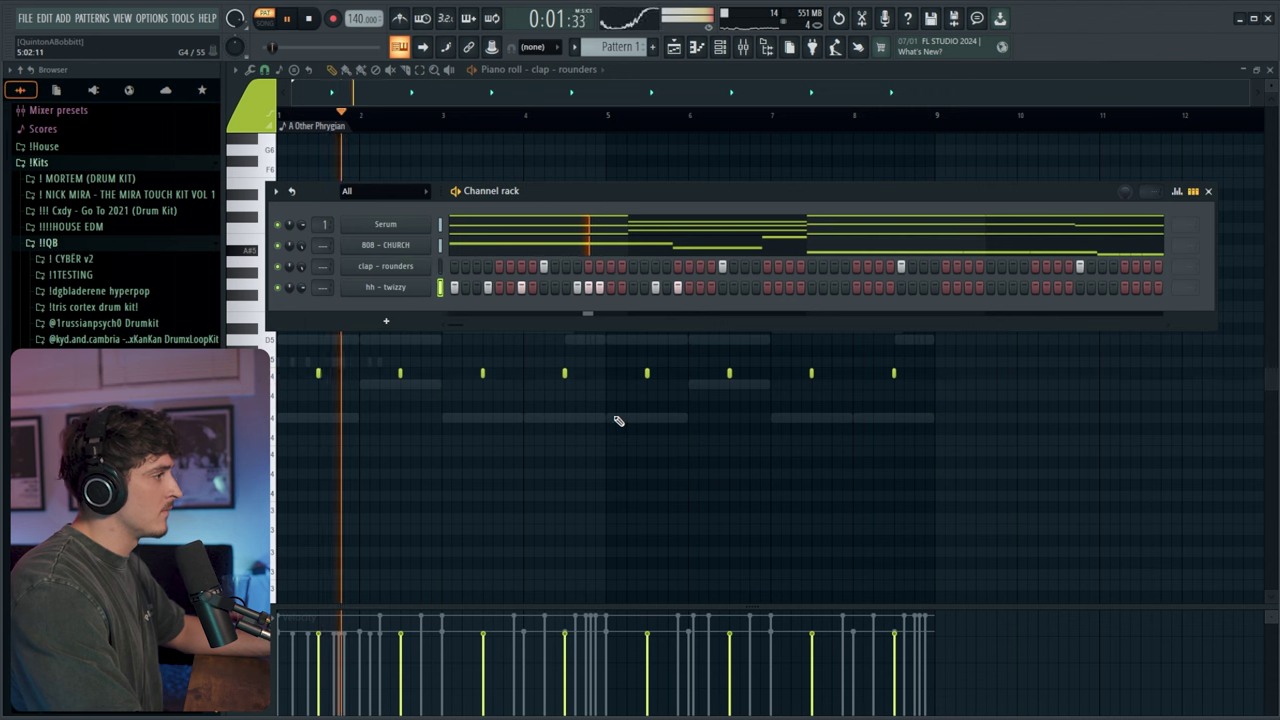
{"action": "left_click", "coordinate": [632, 288]}
{"action": "left_click", "coordinate": [612, 292]}
{"action": "right_click", "coordinate": [648, 416]}
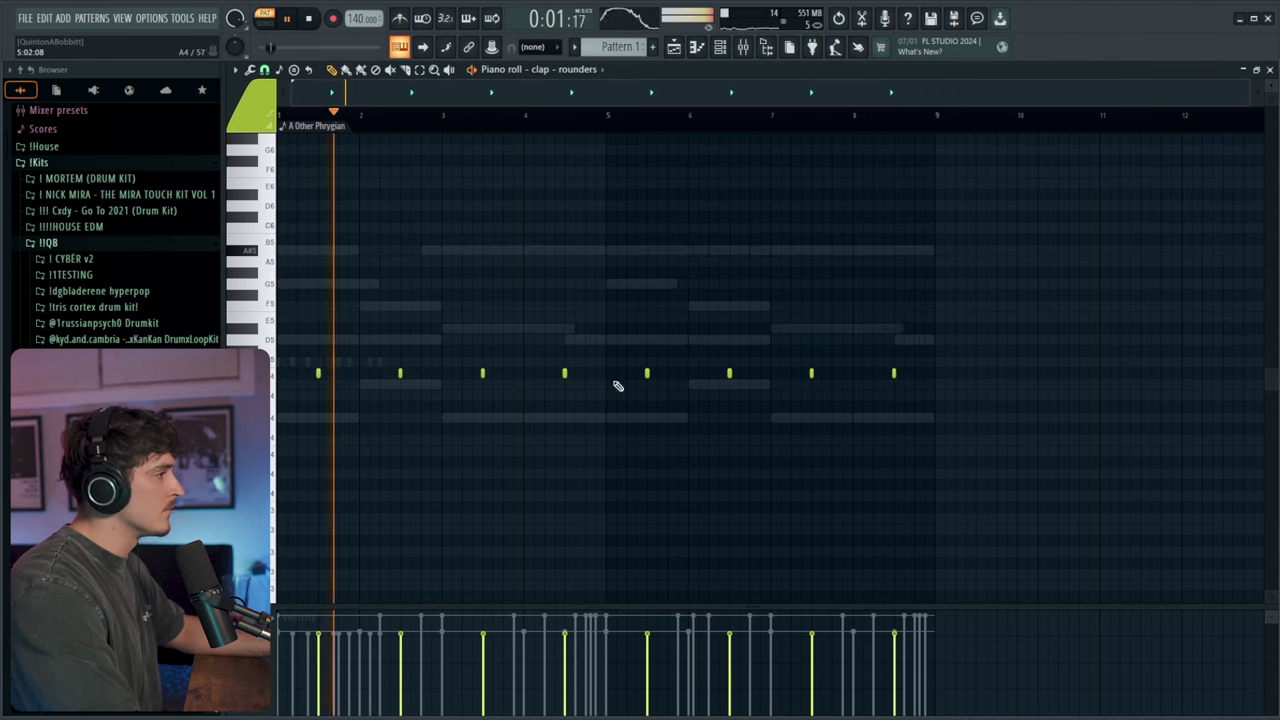
- Open the hh - twizzy piano roll and extend the hi-hat rhythm with more C5 hits through the end of bar 2
{"action": "left_click", "coordinate": [720, 47]}
{"action": "right_click", "coordinate": [436, 284]}
{"action": "left_click", "coordinate": [460, 290]}
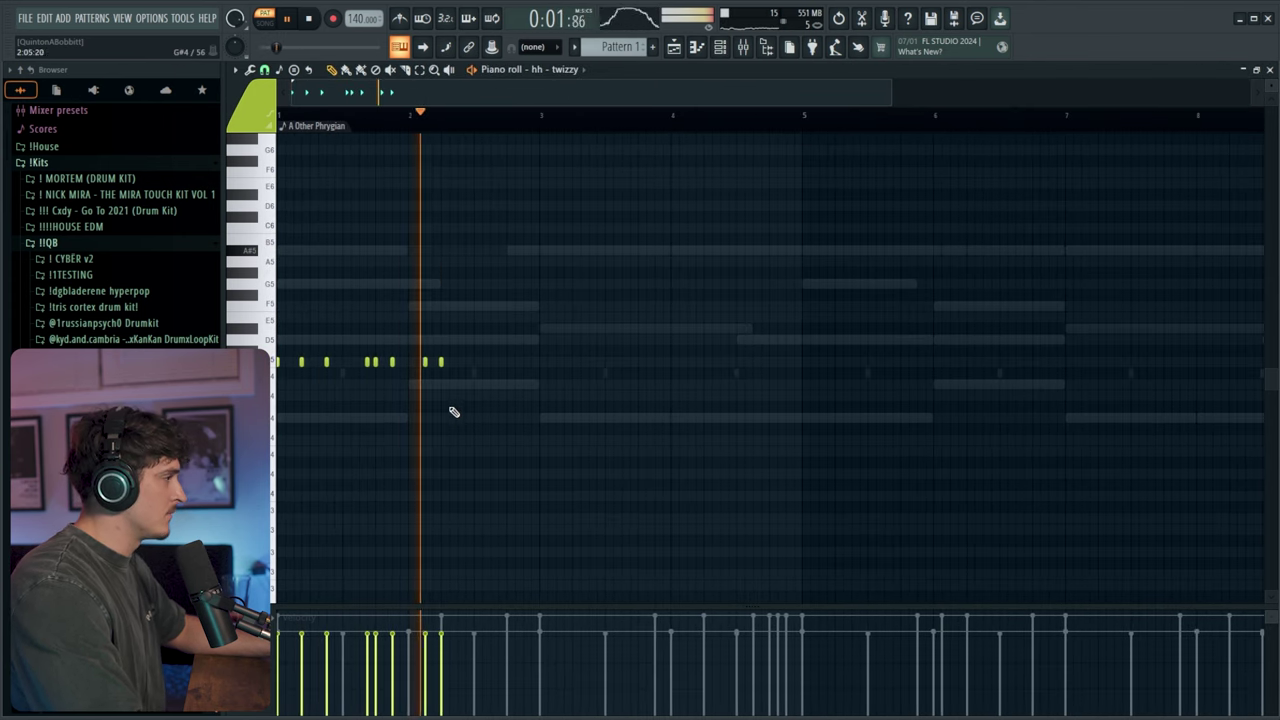
{"action": "key", "text": "space"}
{"action": "key", "text": "space"}
{"action": "left_click", "coordinate": [476, 363]}
{"action": "scroll", "coordinate": [492, 121], "scroll_direction": "up", "scroll_amount": 2}
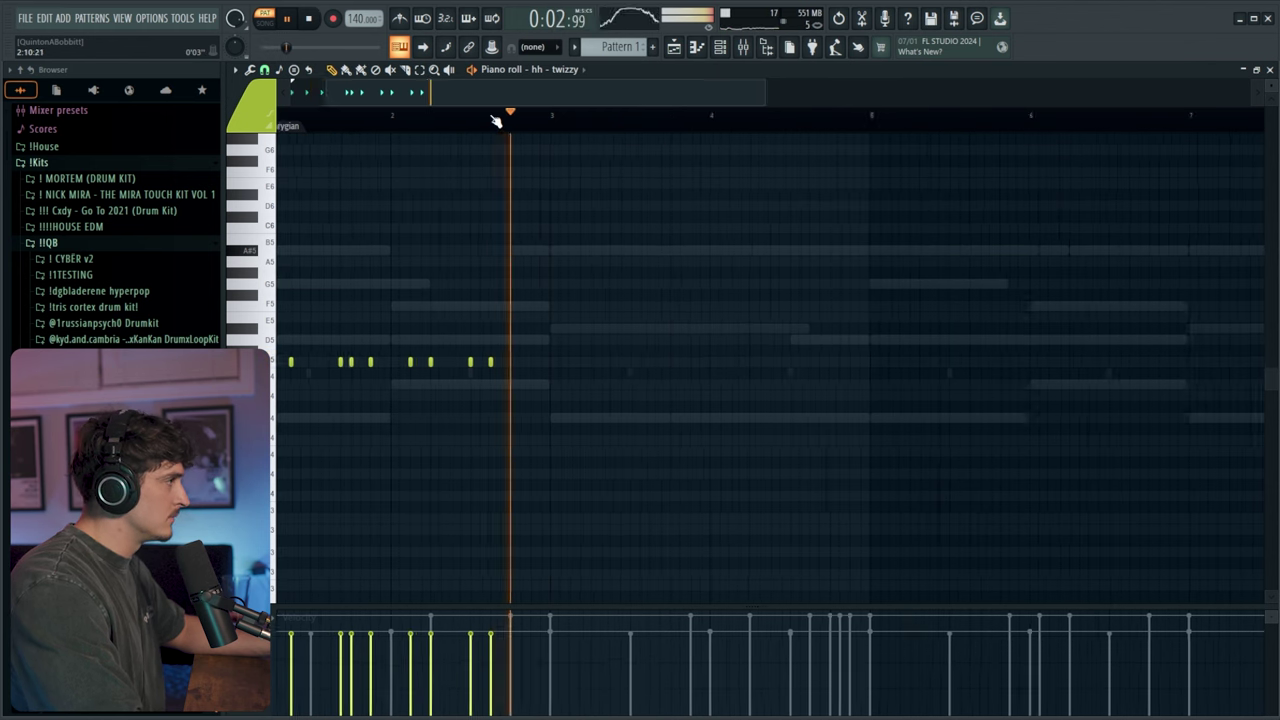
{"action": "left_click", "coordinate": [544, 362]}
{"action": "left_click", "coordinate": [556, 362]}
{"action": "left_click", "coordinate": [578, 362]}
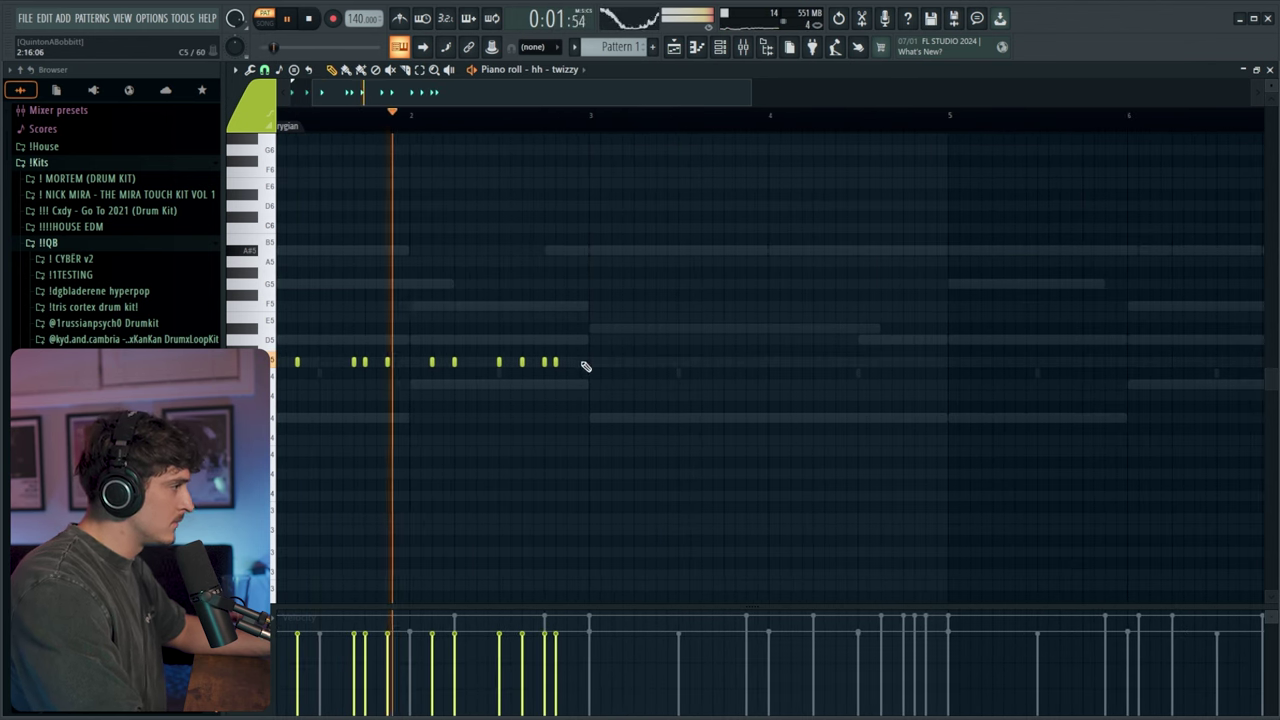
- Rework the hh - twizzy C5 hits around the end of bar 2 and extend the pattern across all eight bars
{"action": "left_click", "coordinate": [600, 362]}
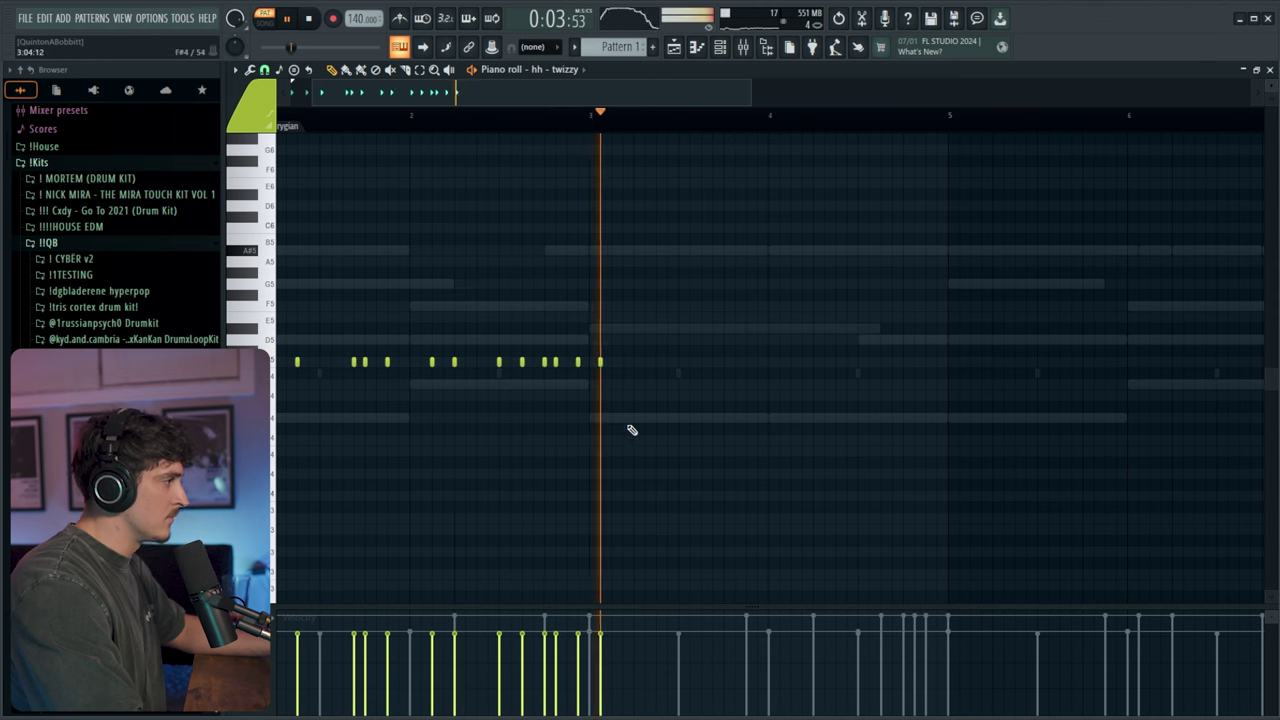
{"action": "right_click", "coordinate": [546, 362]}
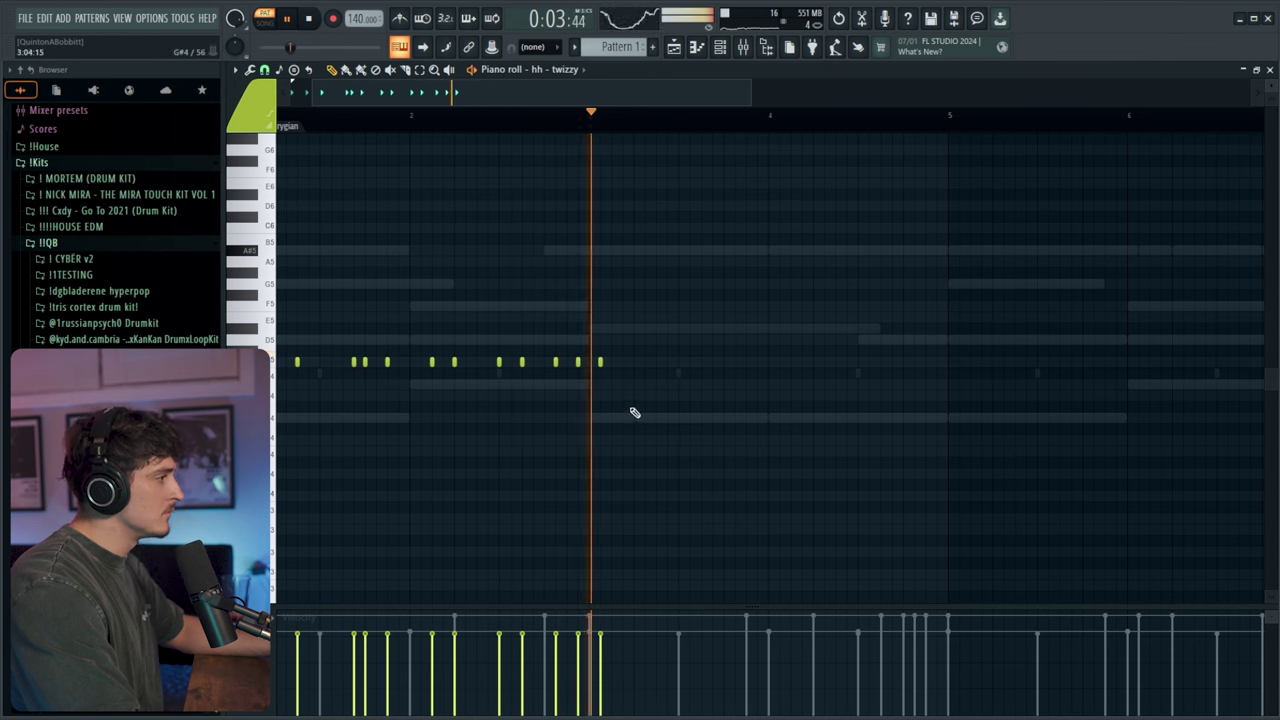
{"action": "right_click", "coordinate": [600, 362]}
{"action": "right_click", "coordinate": [577, 362]}
{"action": "key", "text": "space"}
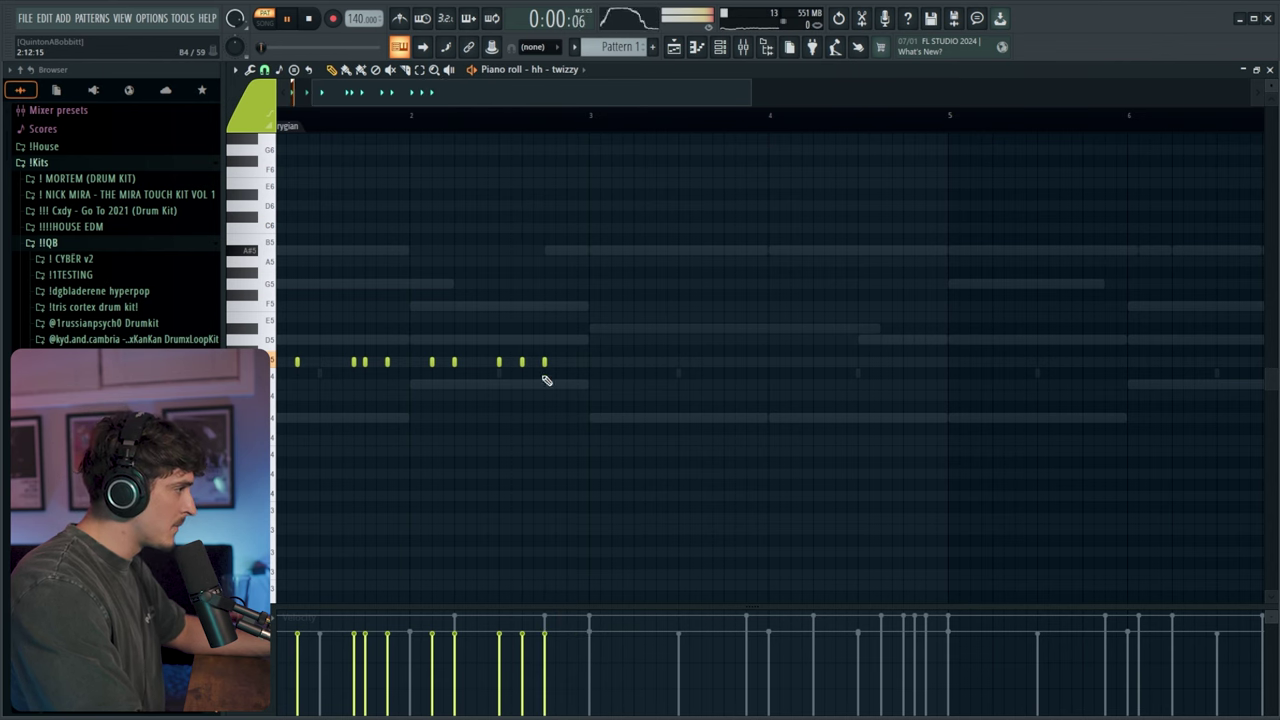
{"action": "left_click", "coordinate": [577, 362]}
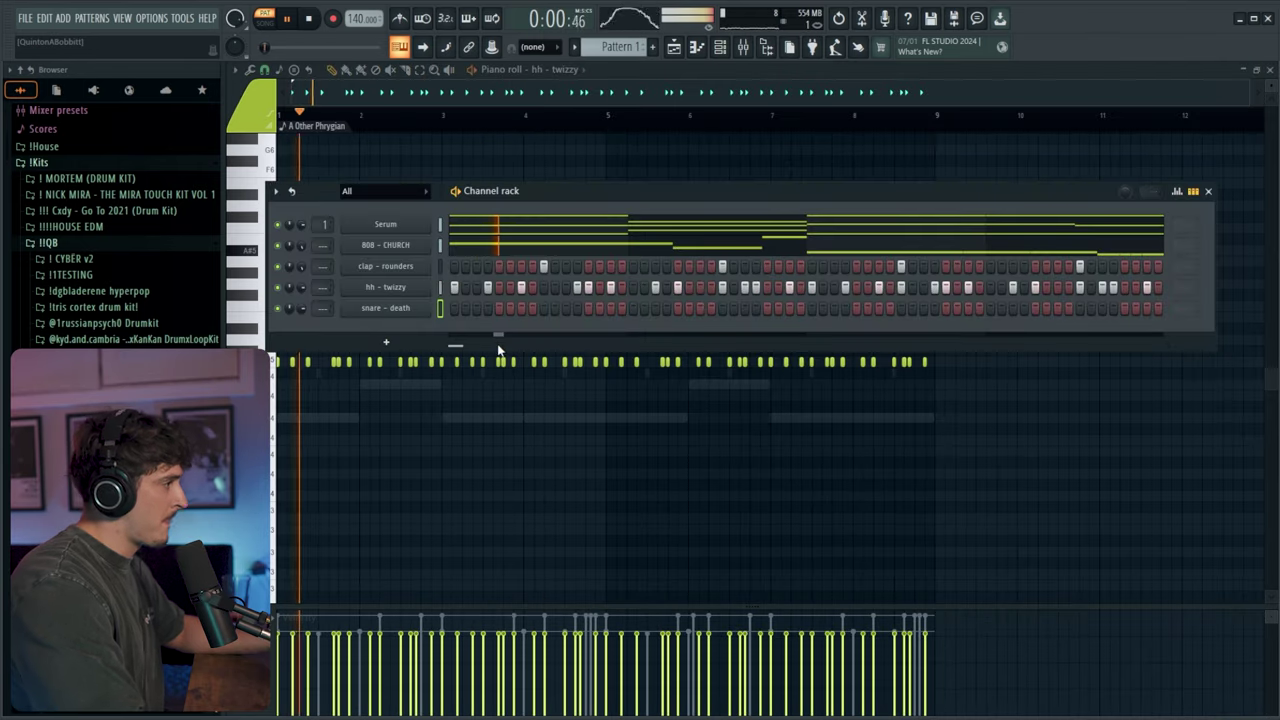
- Add snare - death hits on steps 15 and 16, set the channel volume to 100%, and check its channel settings
{"action": "left_click_drag", "start_coordinate": [607, 312], "coordinate": [619, 310]}
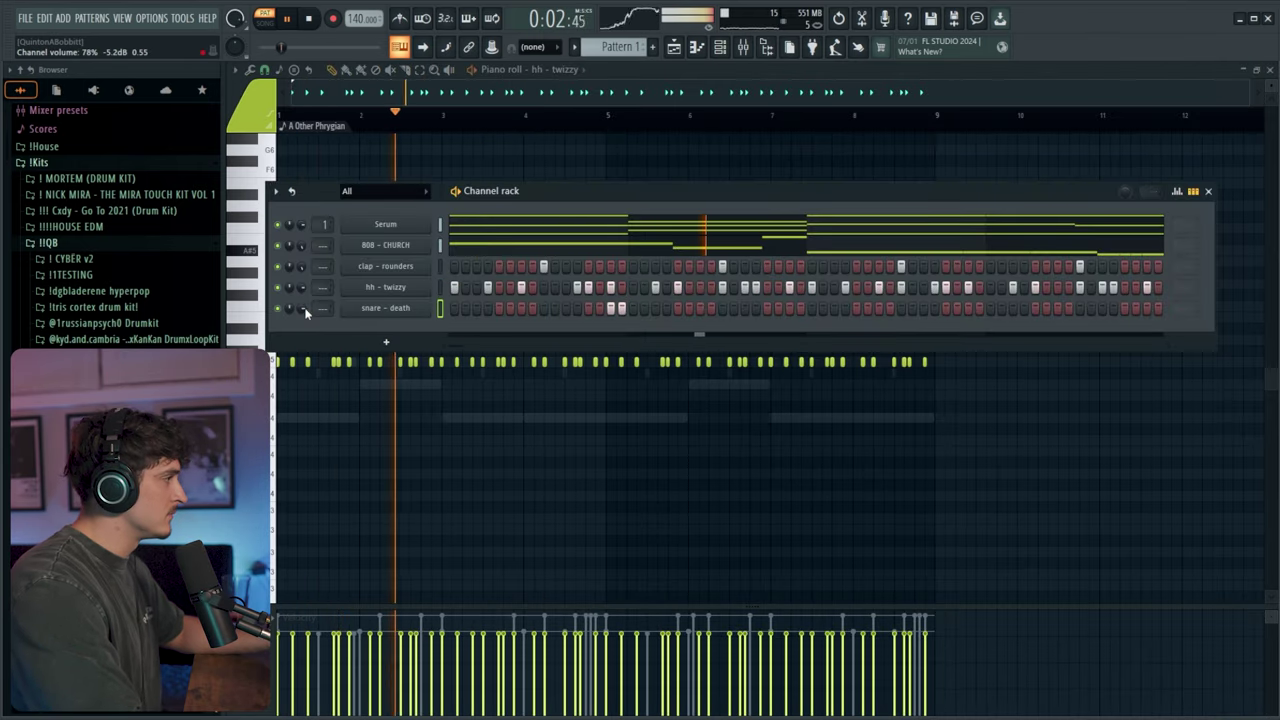
{"action": "left_click_drag", "start_coordinate": [306, 296], "coordinate": [306, 280]}
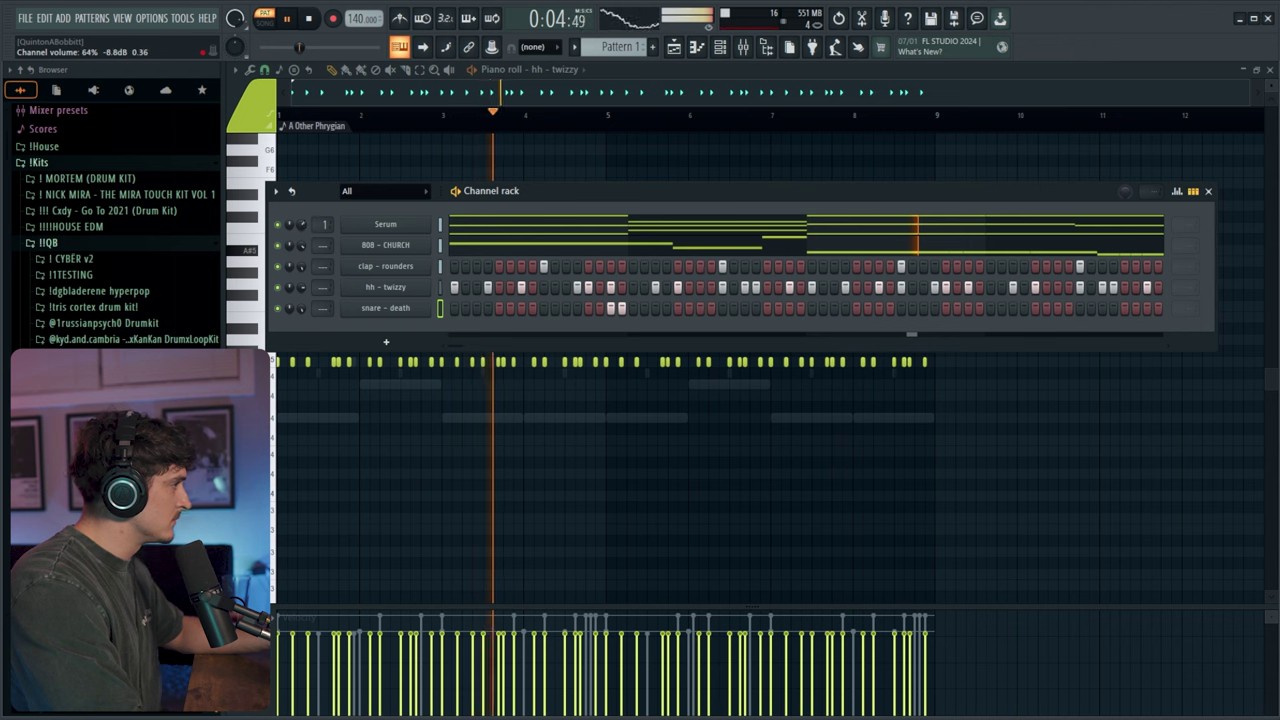
{"action": "key", "text": "space"}
{"action": "key", "text": "space"}
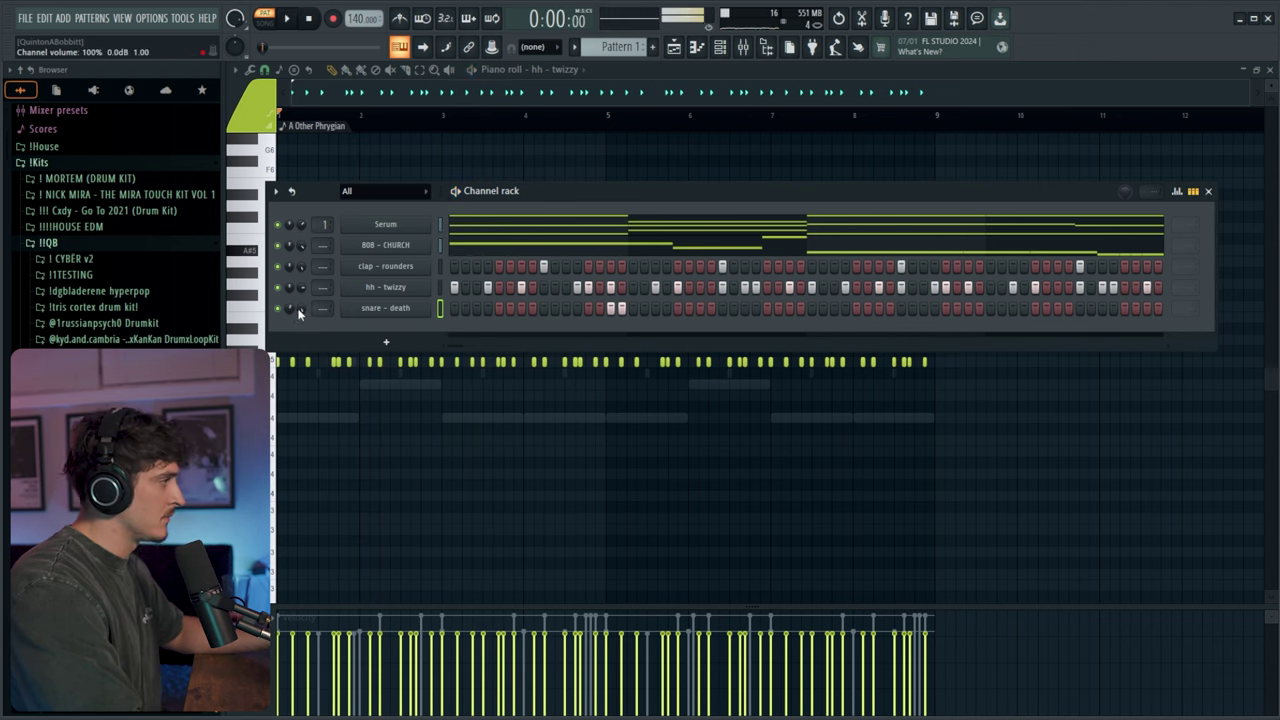
{"action": "left_click", "coordinate": [395, 310]}
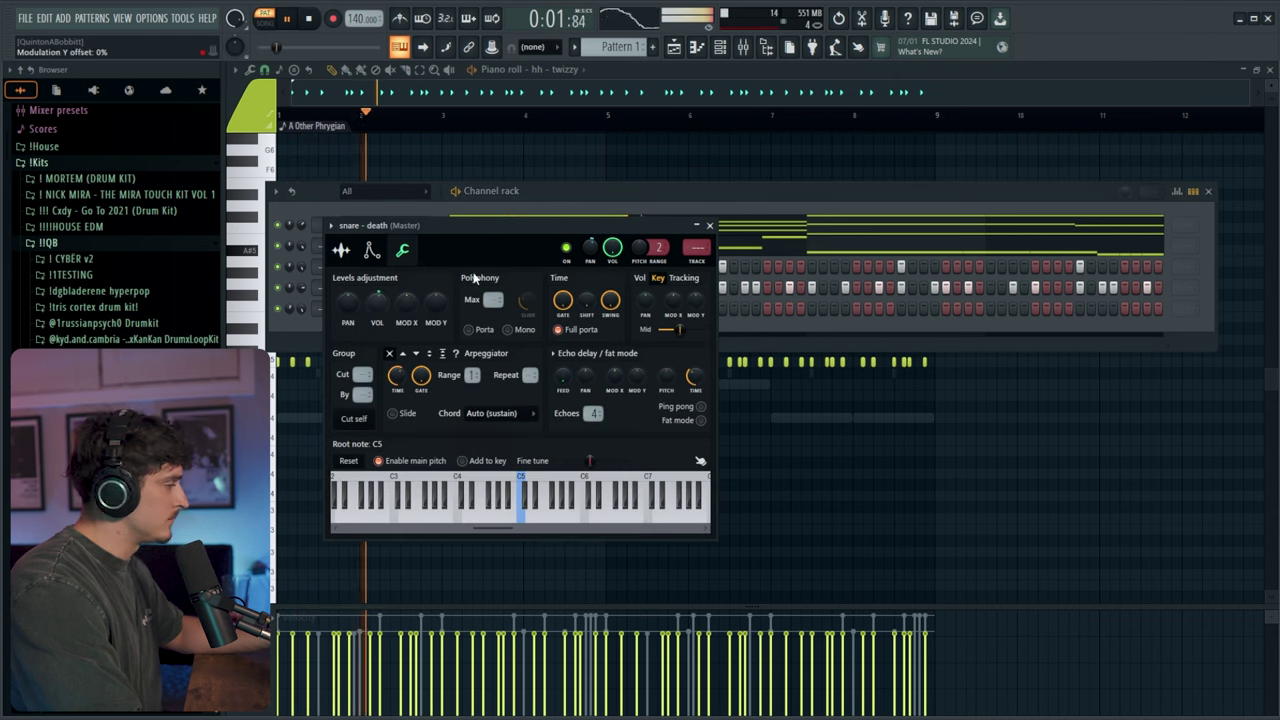
{"action": "left_click", "coordinate": [710, 225]}
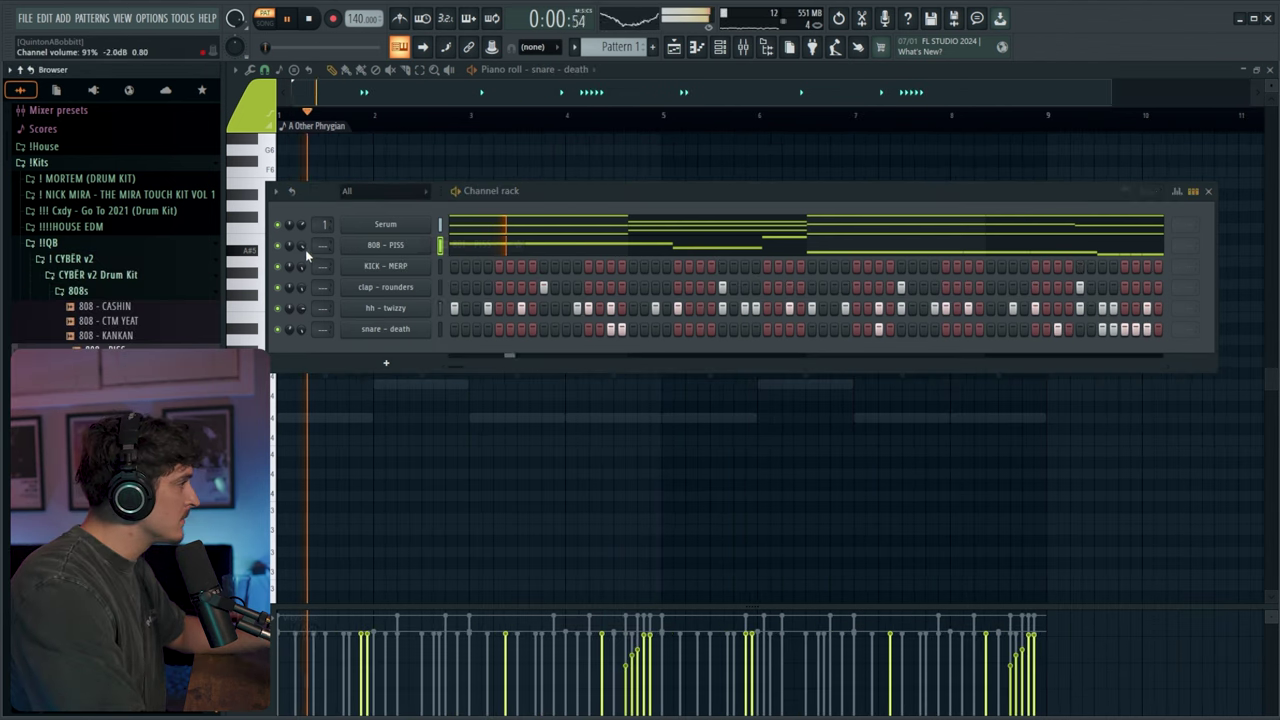
- Make the 808 - PISS channel cut itself, using cut group 2
{"action": "left_click", "coordinate": [382, 245]}
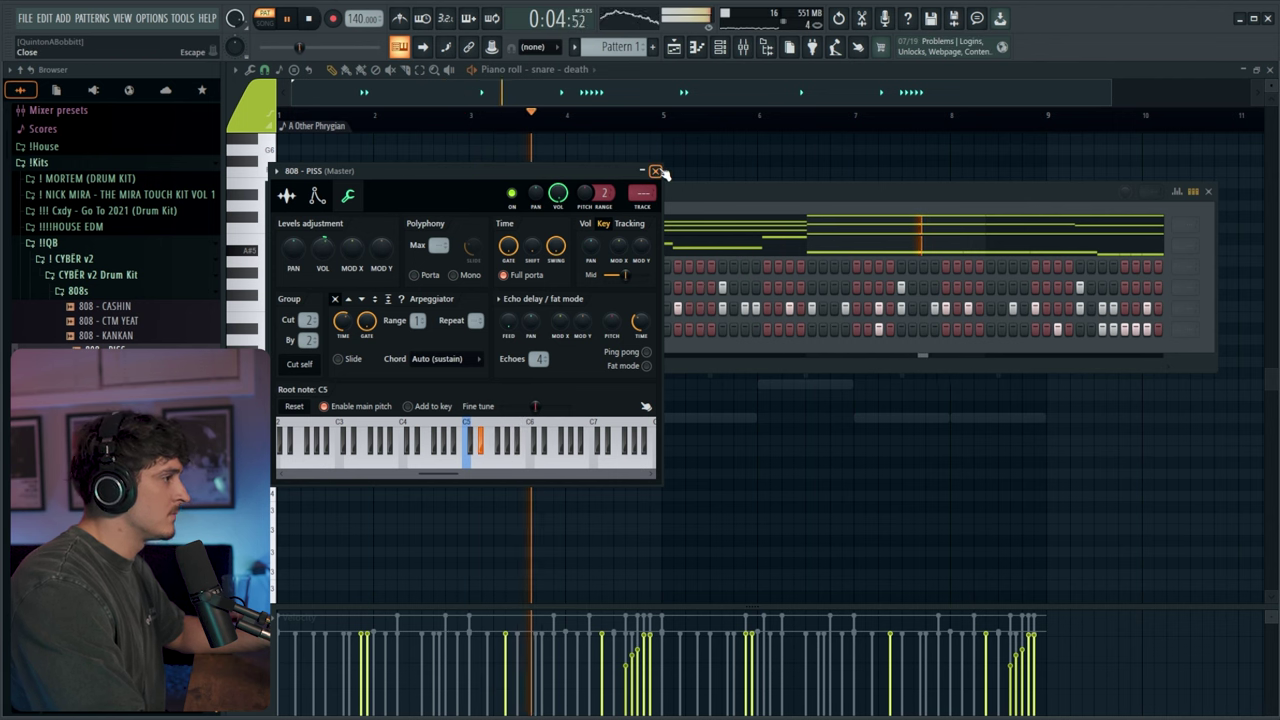
{"action": "left_click", "coordinate": [655, 171]}
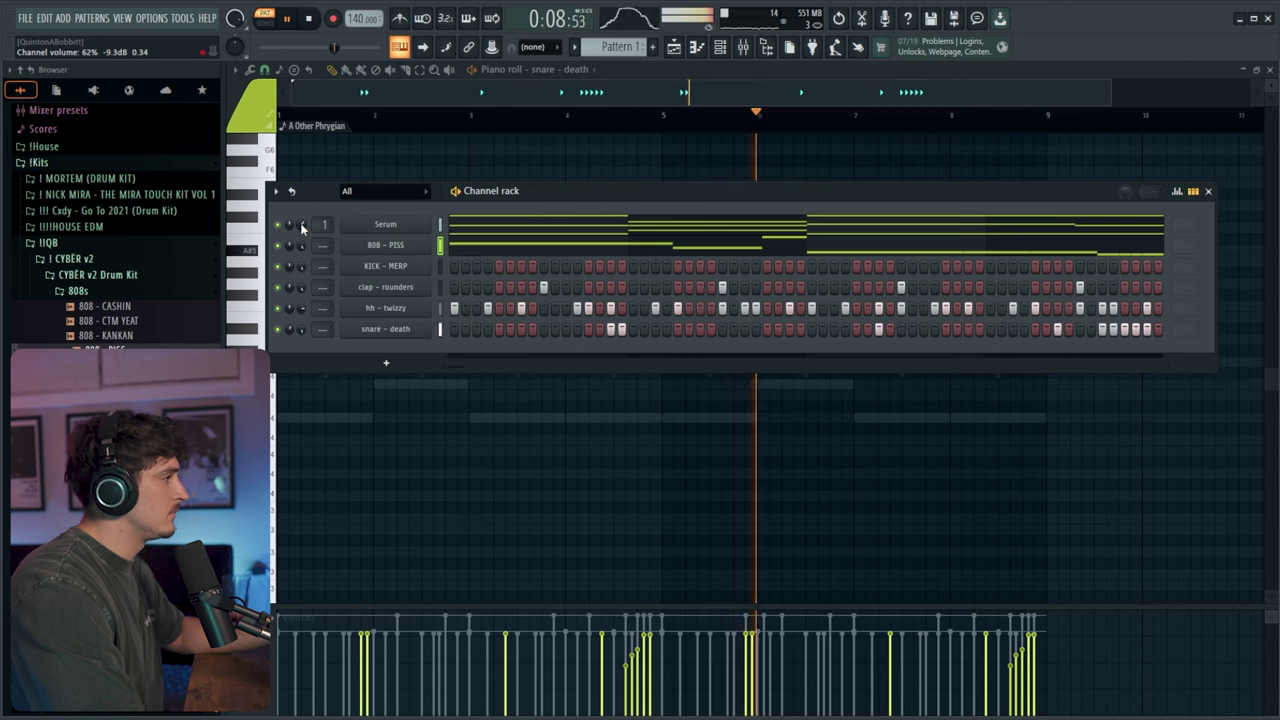
- Audition Serum lead presets during playback, load LEAD - REAL SLAYER for the chords, and set its master volume to 49%
{"action": "left_click", "coordinate": [386, 224]}
{"action": "left_click_drag", "start_coordinate": [815, 115], "coordinate": [730, 118]}
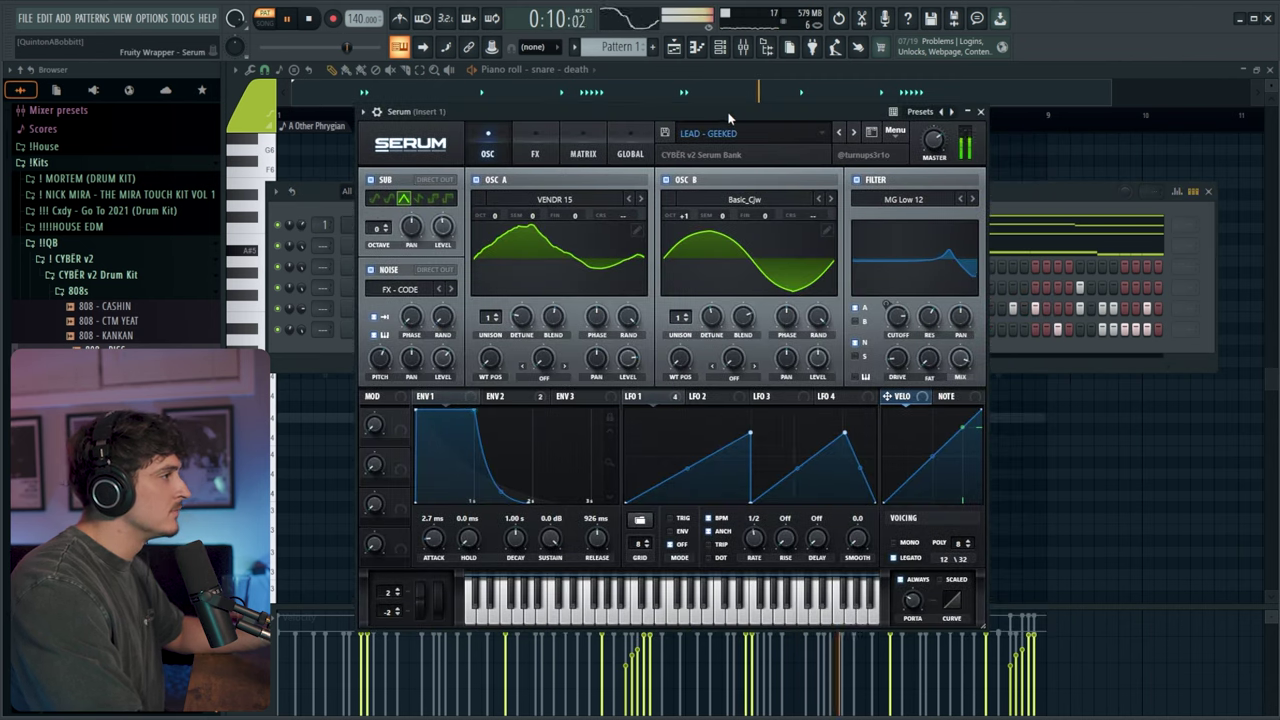
{"action": "left_click", "coordinate": [852, 135]}
{"action": "key", "text": "space"}
{"action": "left_click", "coordinate": [854, 135]}
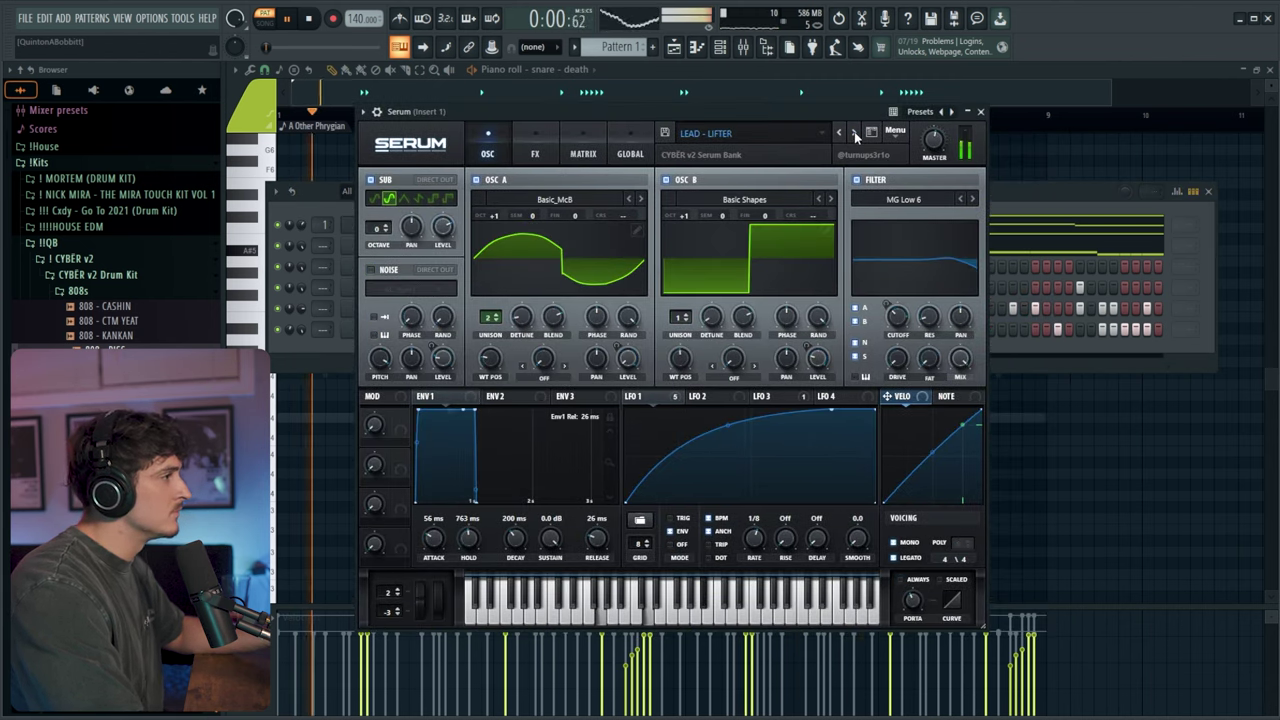
{"action": "key", "text": "space"}
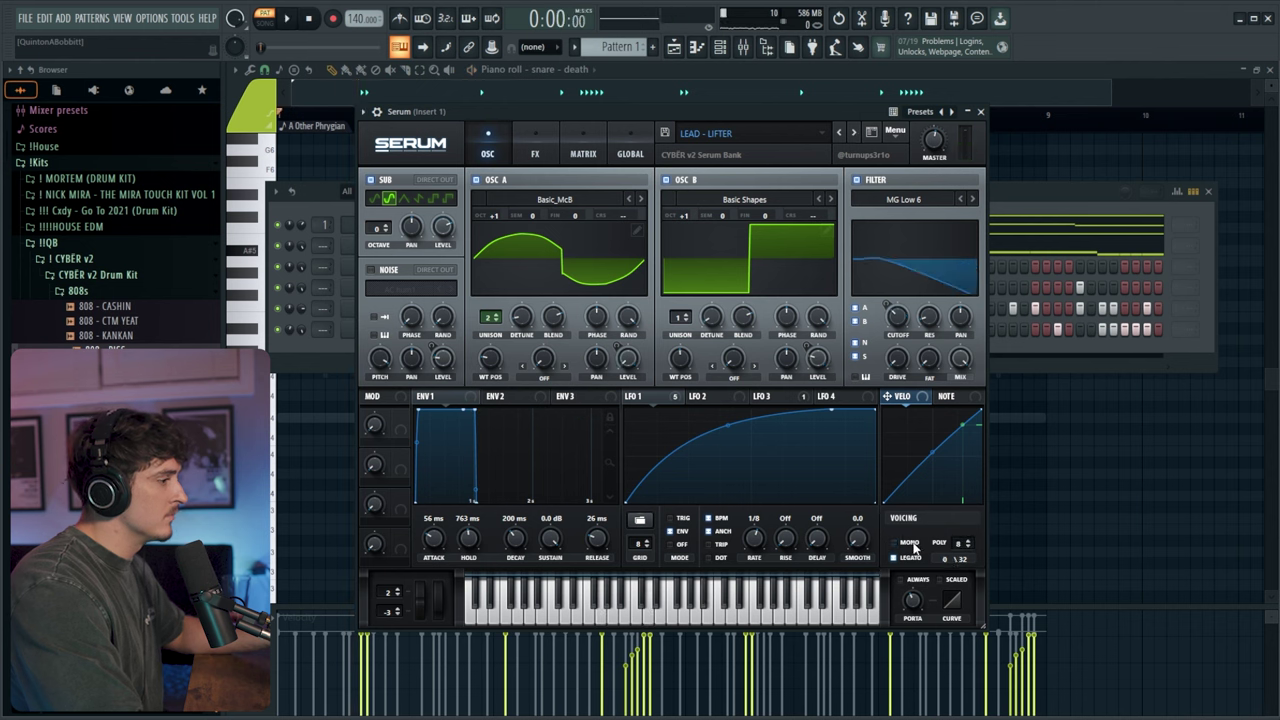
{"action": "key", "text": "space"}
{"action": "left_click_drag", "start_coordinate": [933, 148], "coordinate": [933, 151]}
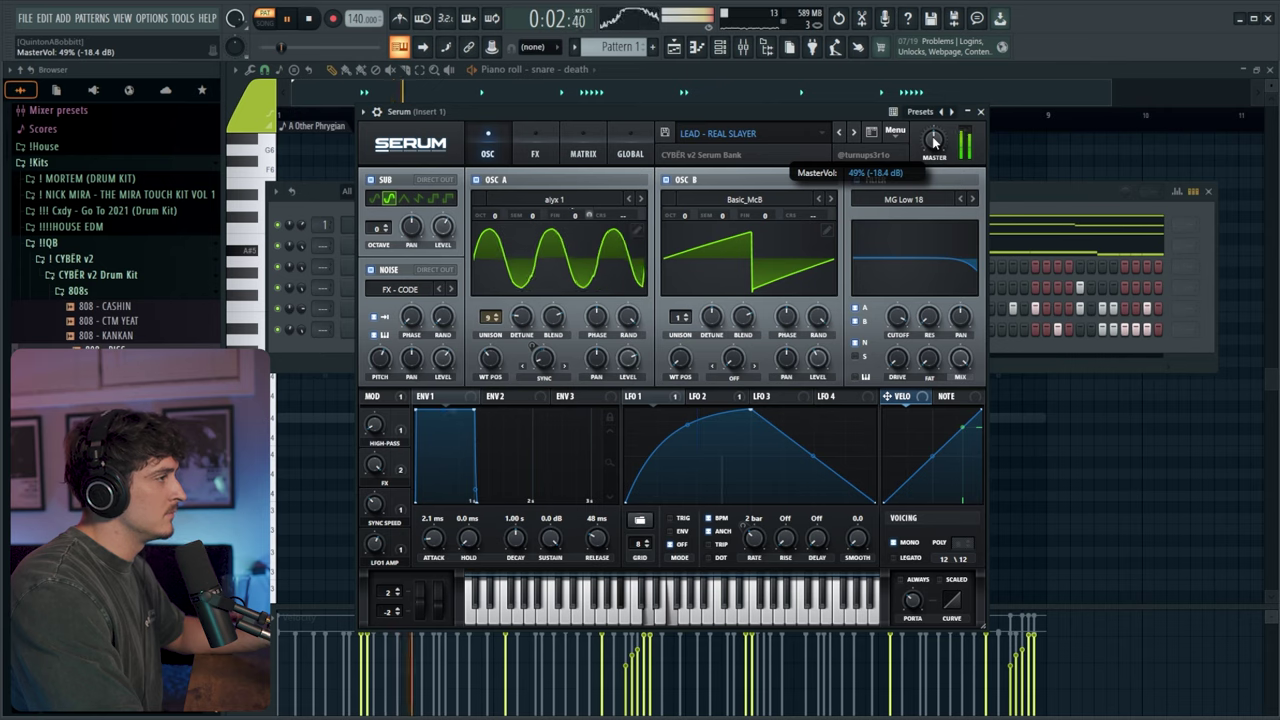
{"action": "left_click", "coordinate": [980, 111]}
- Clone the Serum channel and copy the chord progression into the clone's piano roll
{"action": "right_click", "coordinate": [396, 229]}
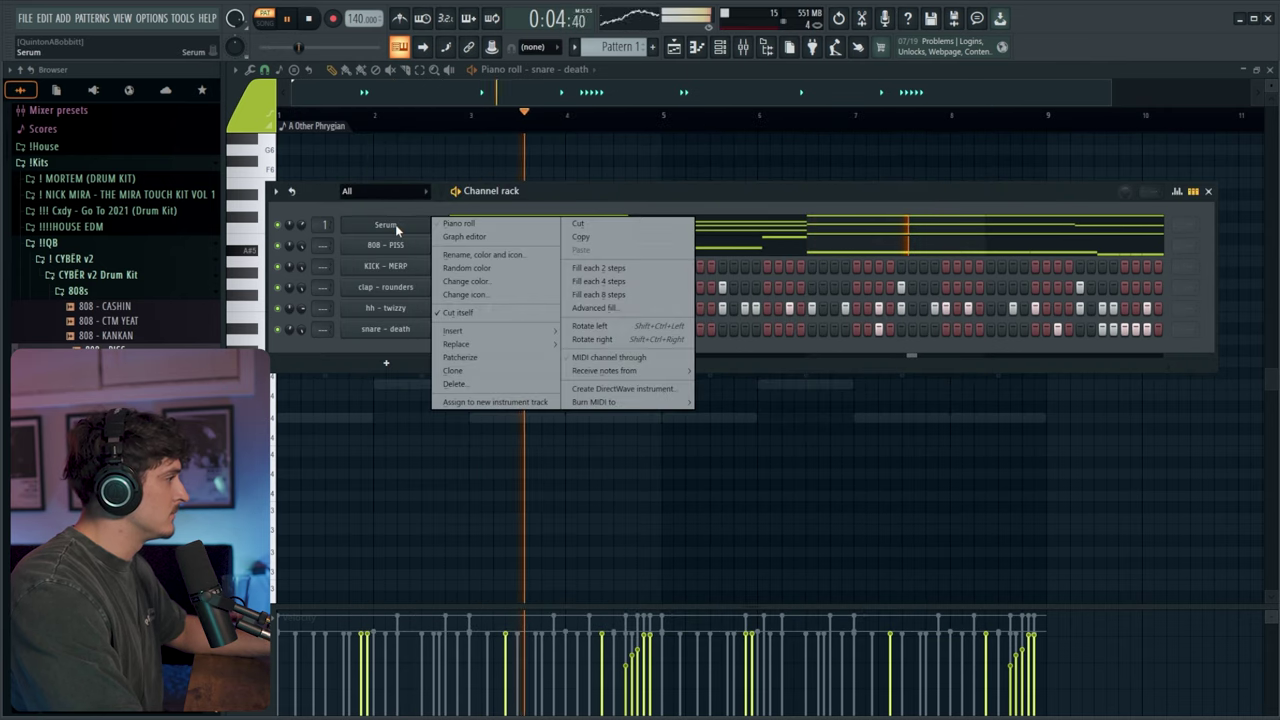
{"action": "left_click", "coordinate": [455, 370]}
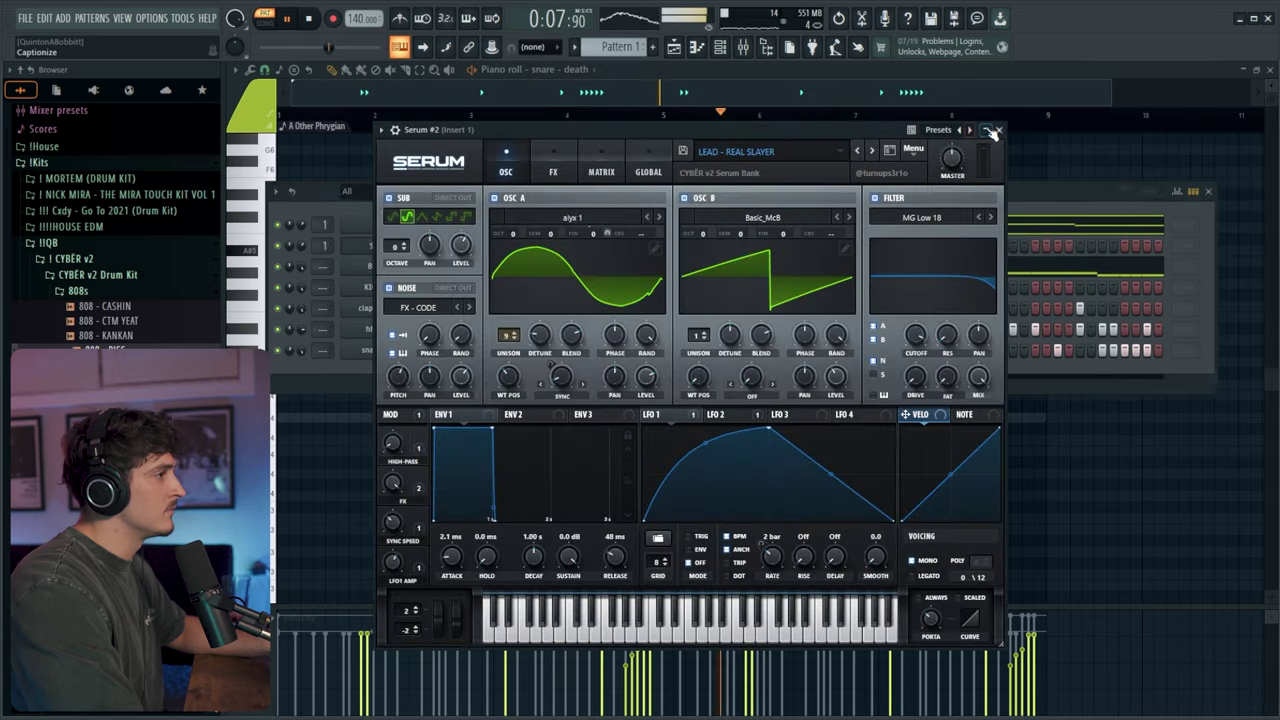
{"action": "left_click", "coordinate": [992, 132]}
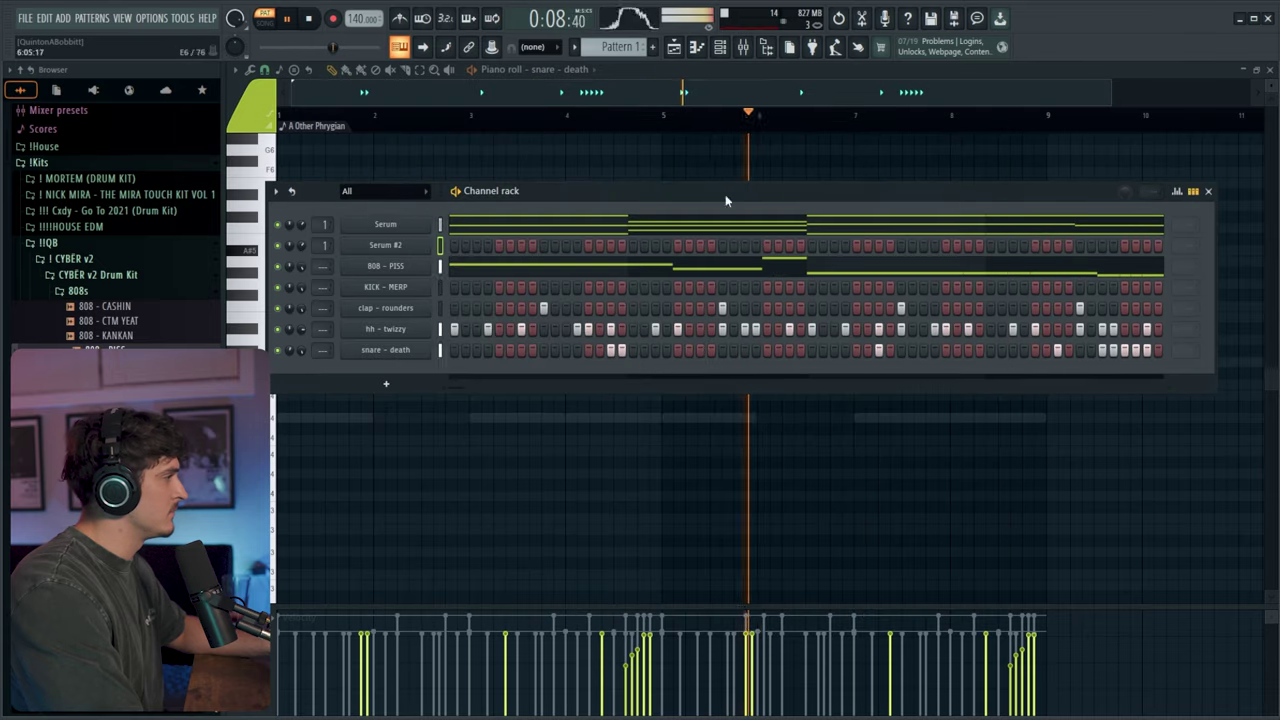
{"action": "left_click", "coordinate": [441, 246]}
- Load the LEAD - LASER preset in Serum #2, switch off mono voicing, and set the master volume to 59%
{"action": "left_click", "coordinate": [864, 151]}
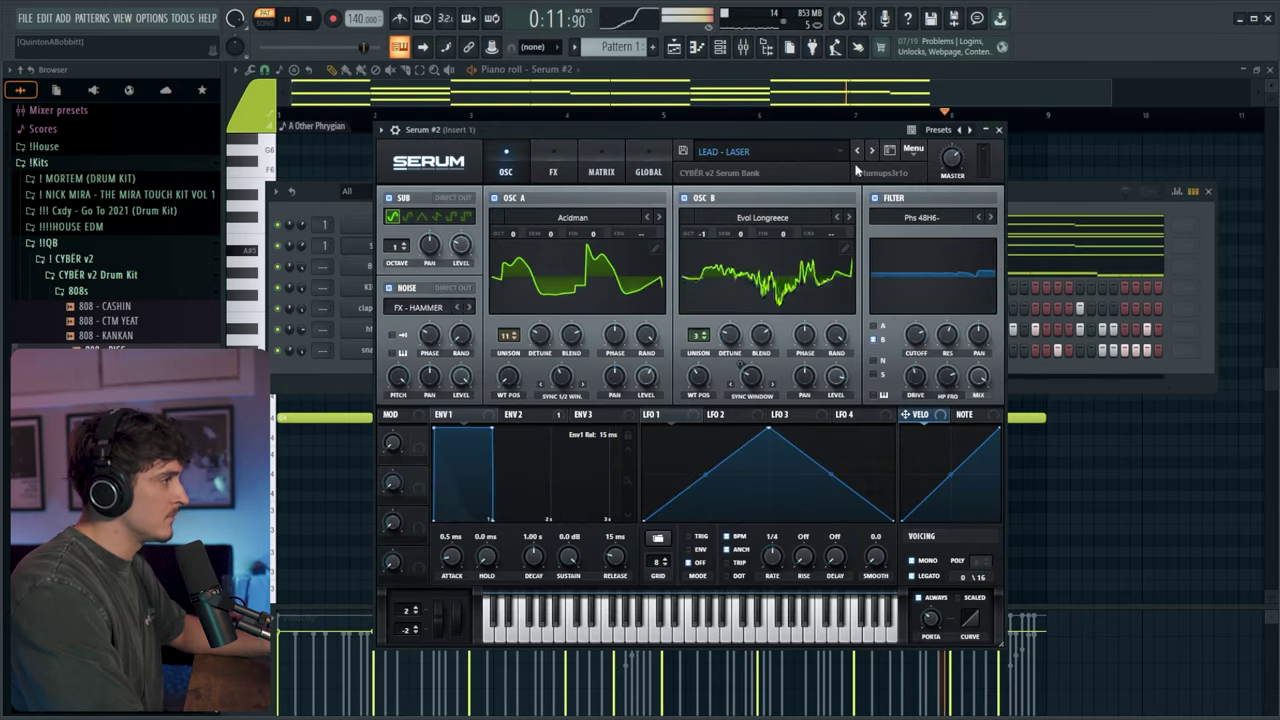
{"action": "left_click", "coordinate": [919, 565]}
{"action": "left_click_drag", "start_coordinate": [951, 160], "coordinate": [953, 172]}
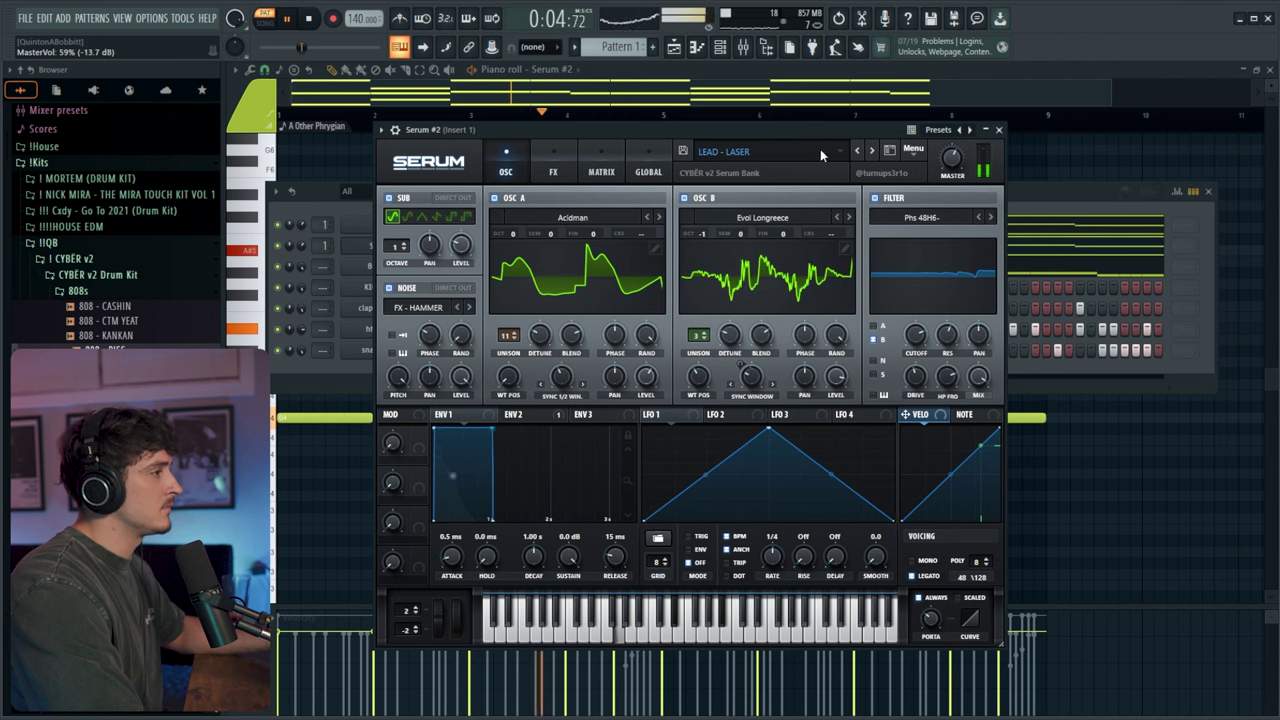
{"action": "left_click", "coordinate": [999, 131]}
- Set the envelope 1 attack to 0.0 ms in the original Serum channel's LEAD - REAL SLAYER preset
{"action": "left_click", "coordinate": [385, 224]}
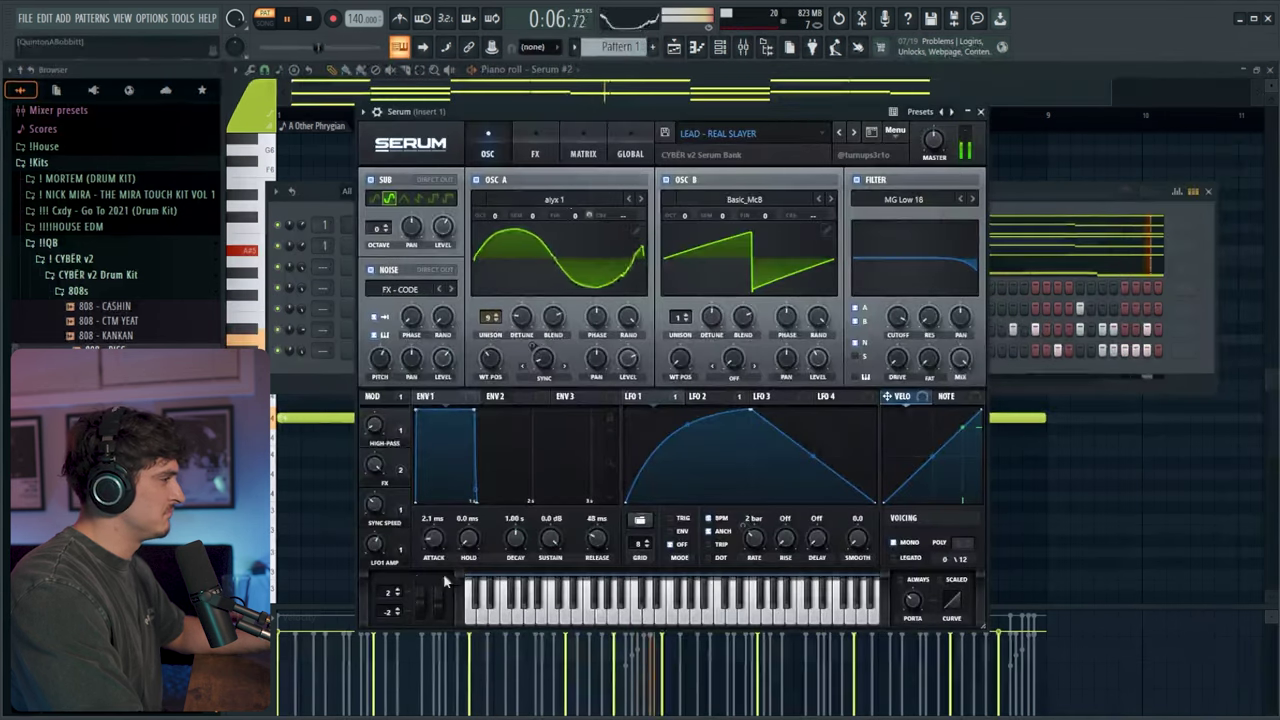
{"action": "left_click_drag", "start_coordinate": [427, 545], "coordinate": [429, 563]}
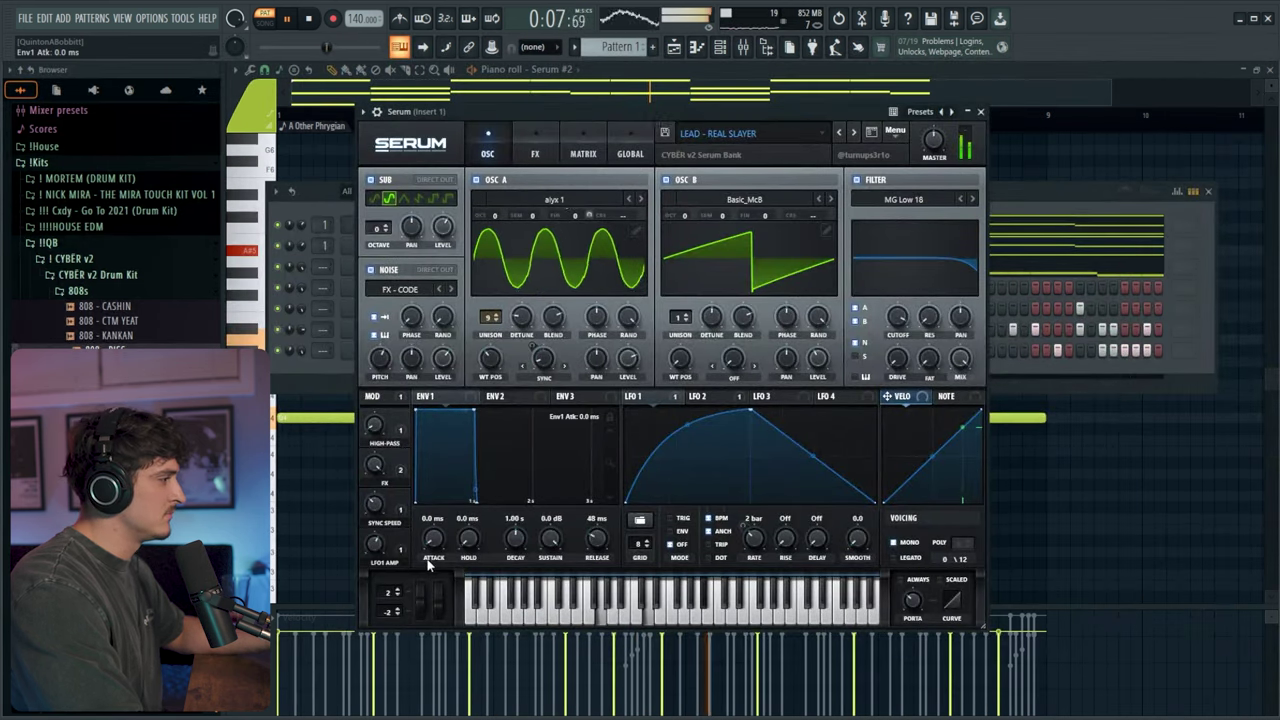
{"action": "left_click", "coordinate": [981, 112]}
{"action": "left_click_drag", "start_coordinate": [626, 188], "coordinate": [624, 192]}
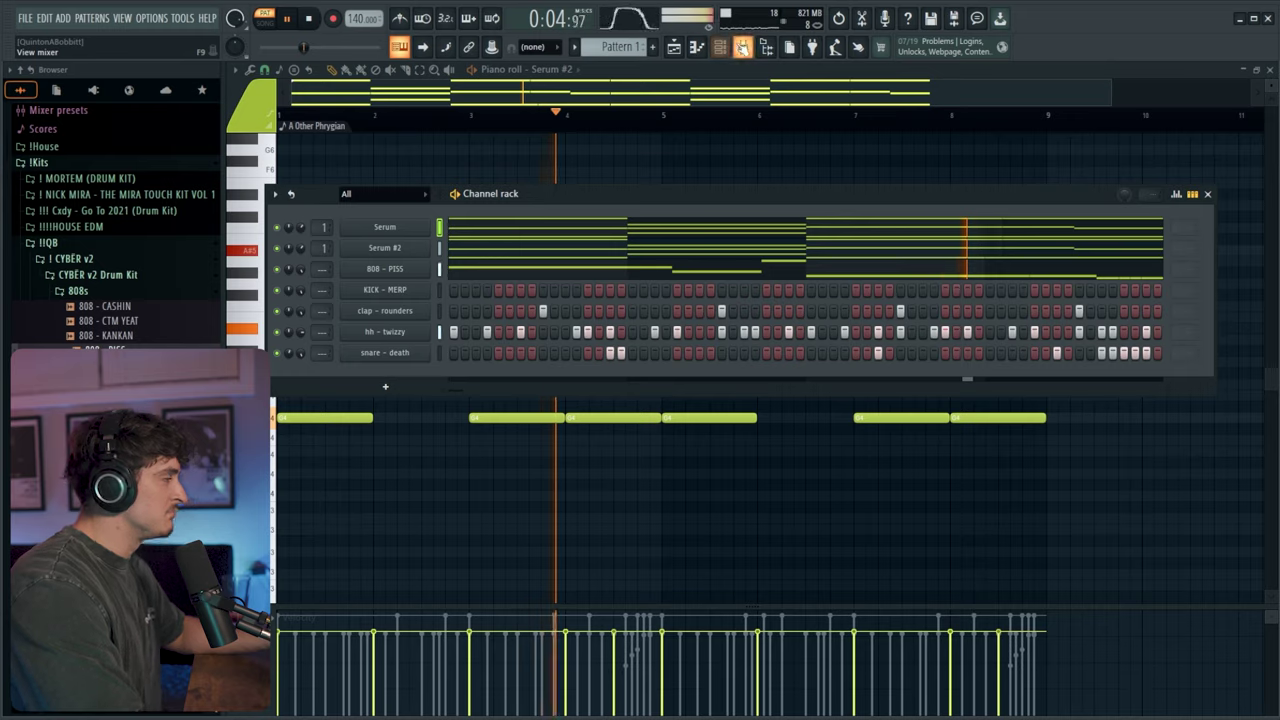
- Start the Serum #3 melody with D5 and F5 notes at the beginning of bar 2, each two steps long
{"action": "key", "text": "F9"}
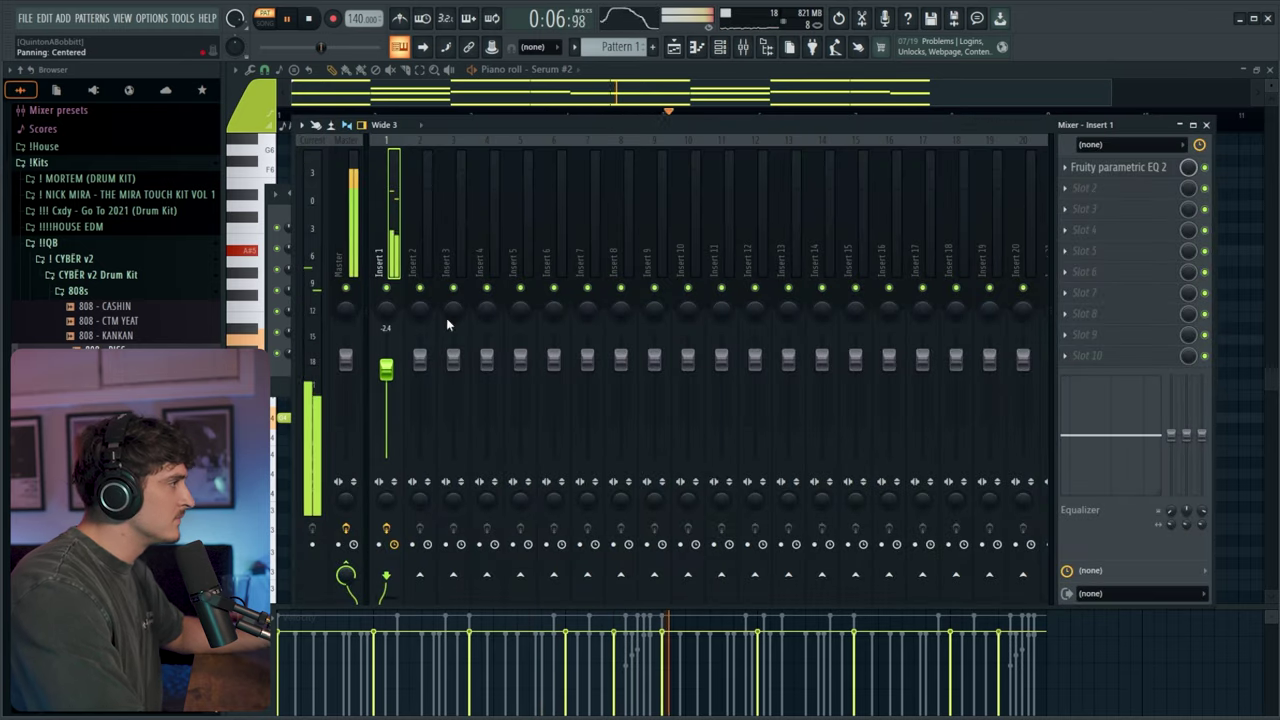
{"action": "left_click", "coordinate": [720, 50]}
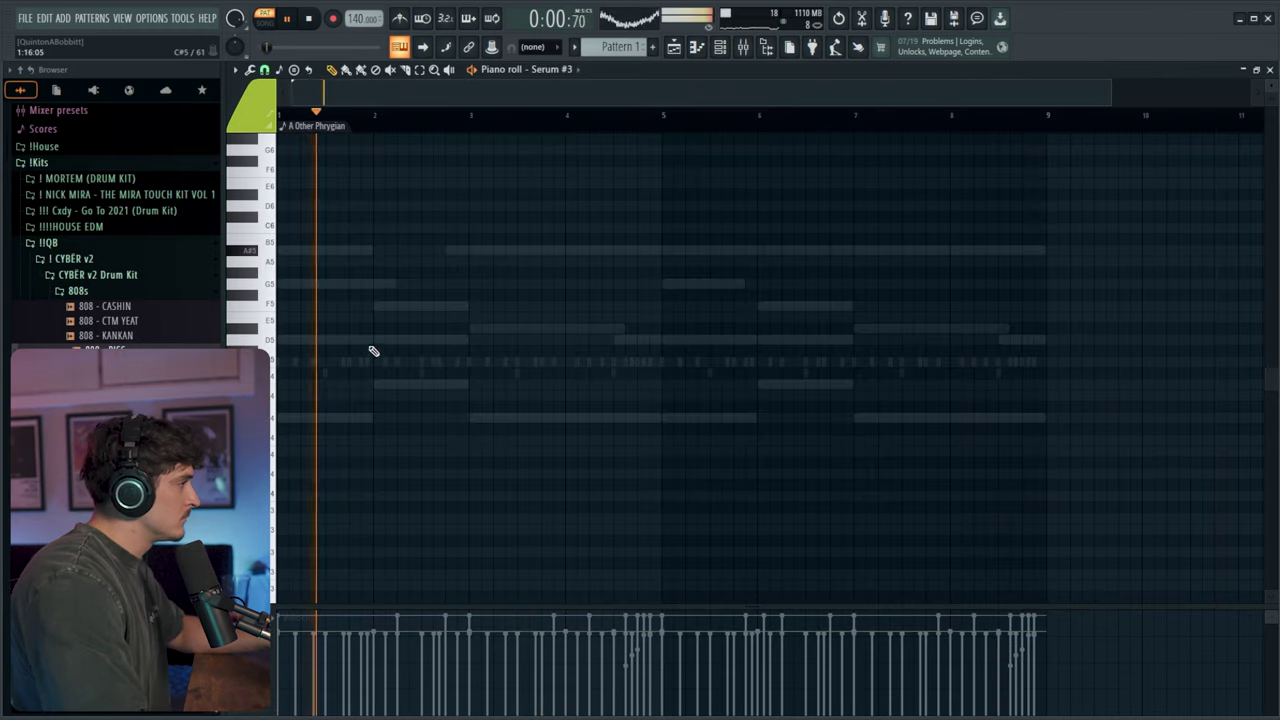
{"action": "left_click", "coordinate": [375, 339]}
{"action": "left_click", "coordinate": [385, 306]}
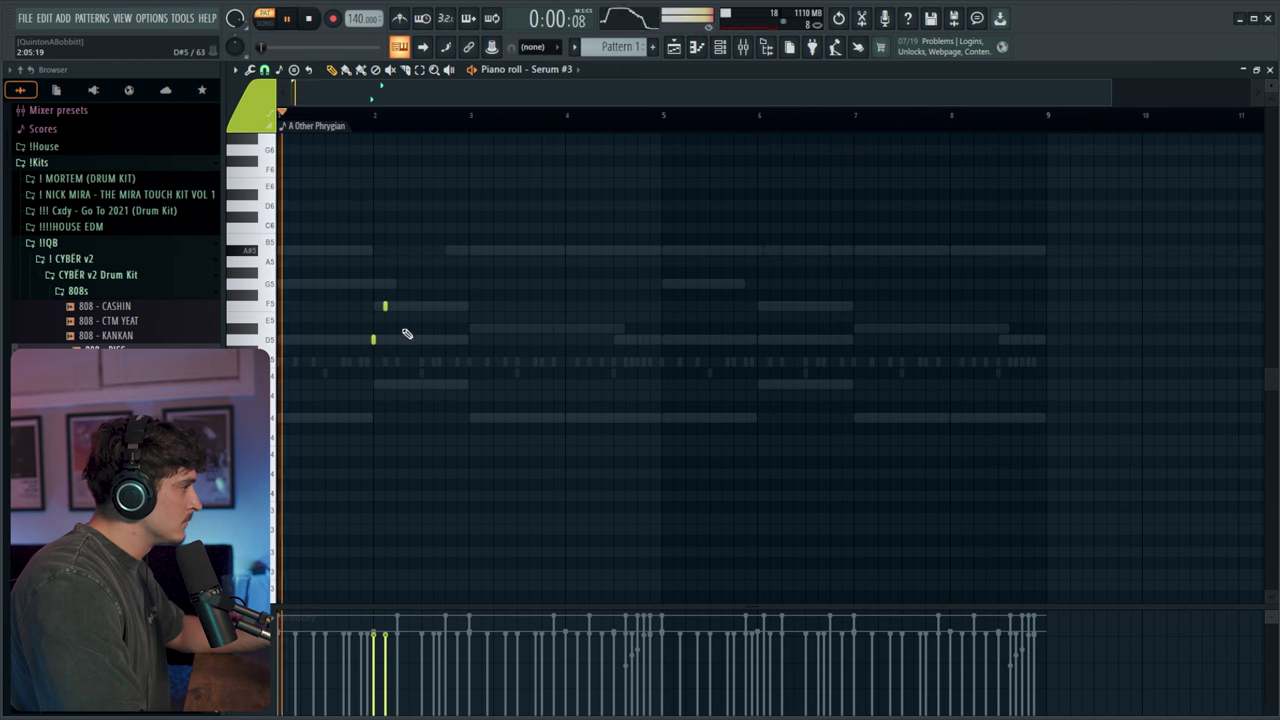
{"action": "scroll", "coordinate": [383, 126], "scroll_direction": "up", "scroll_amount": 3}
{"action": "key", "text": "space"}
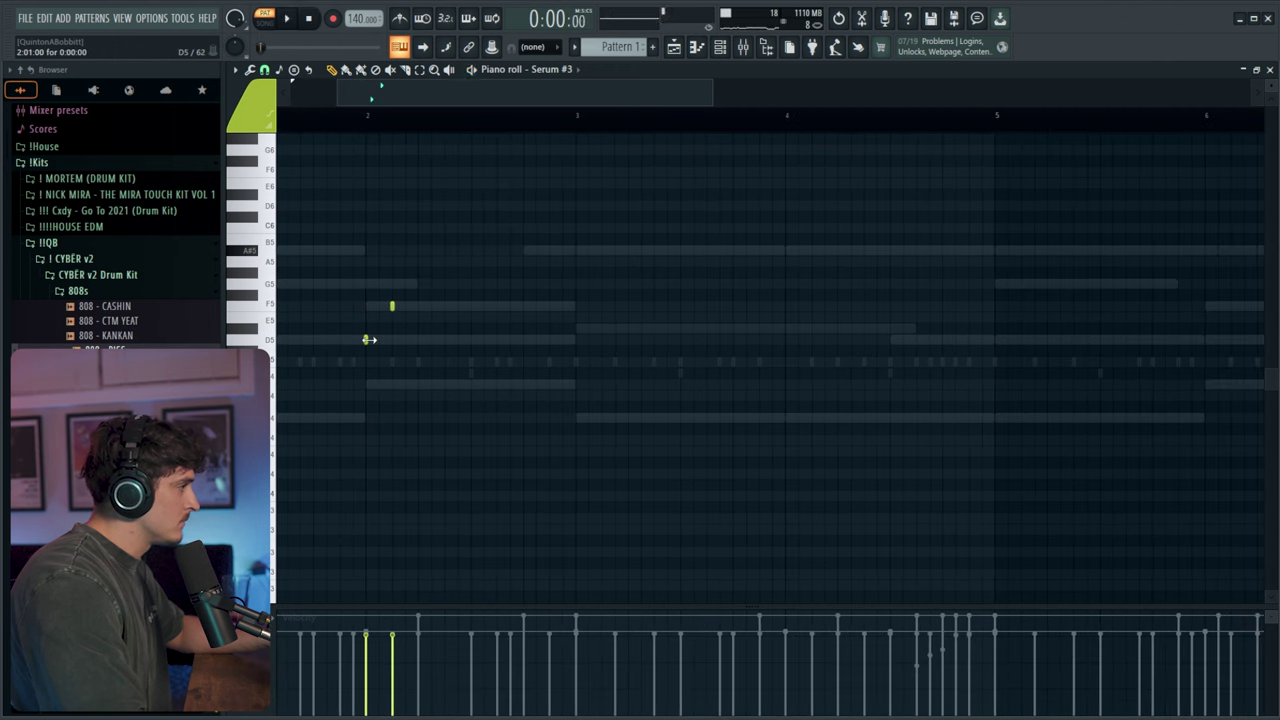
{"action": "left_click_drag", "start_coordinate": [392, 307], "coordinate": [418, 307]}
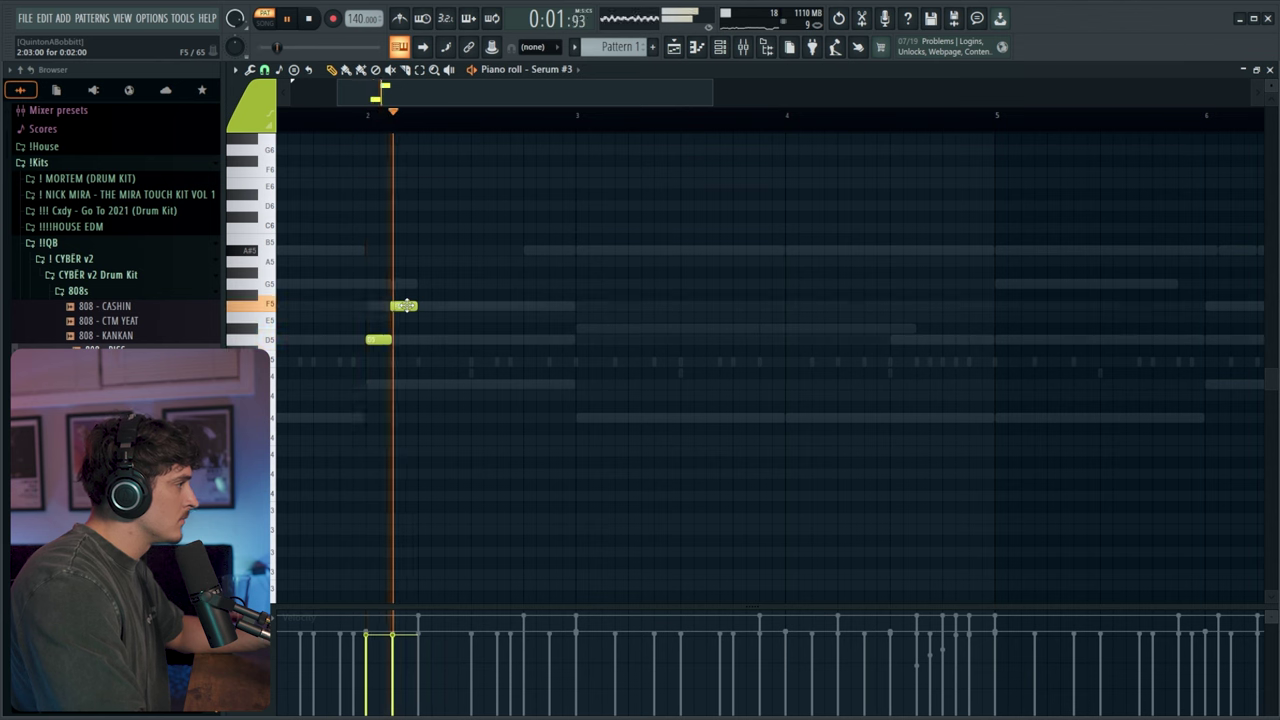
- Continue the bar 2 melody with A#4 on step 7, followed by two-step A4, A#4 and D5 notes
{"action": "left_click", "coordinate": [414, 383]}
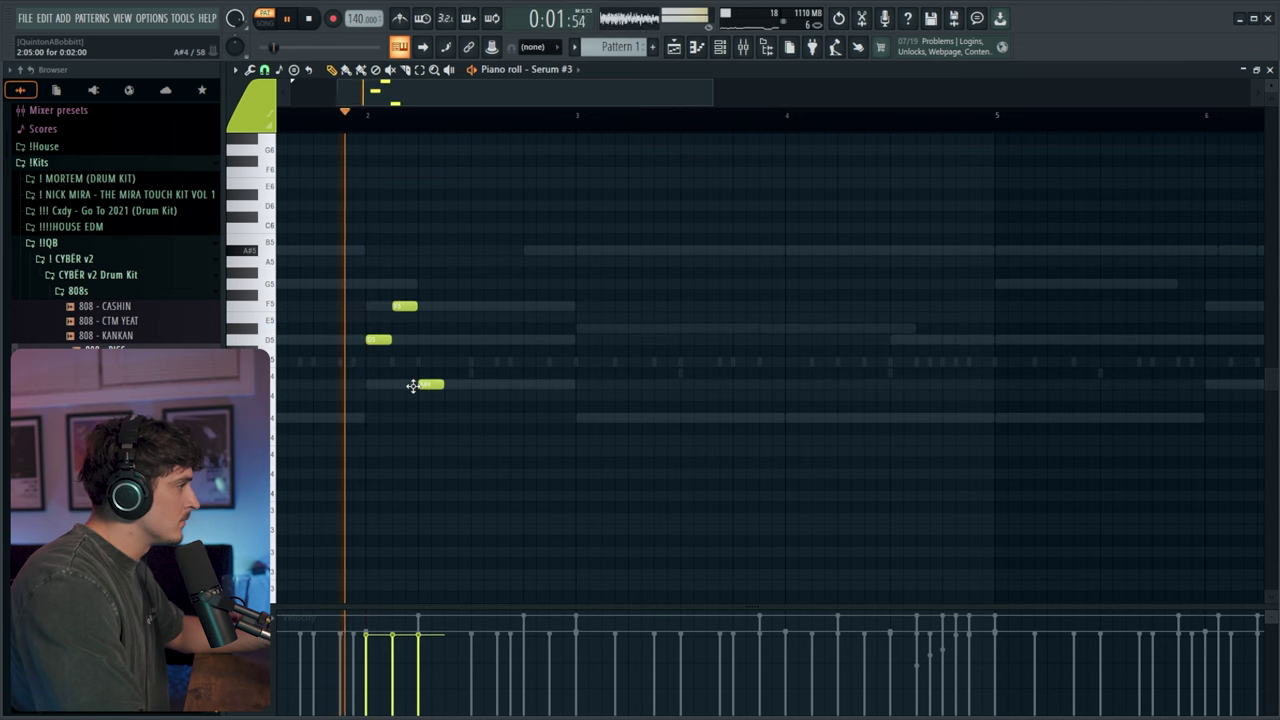
{"action": "key", "text": "space"}
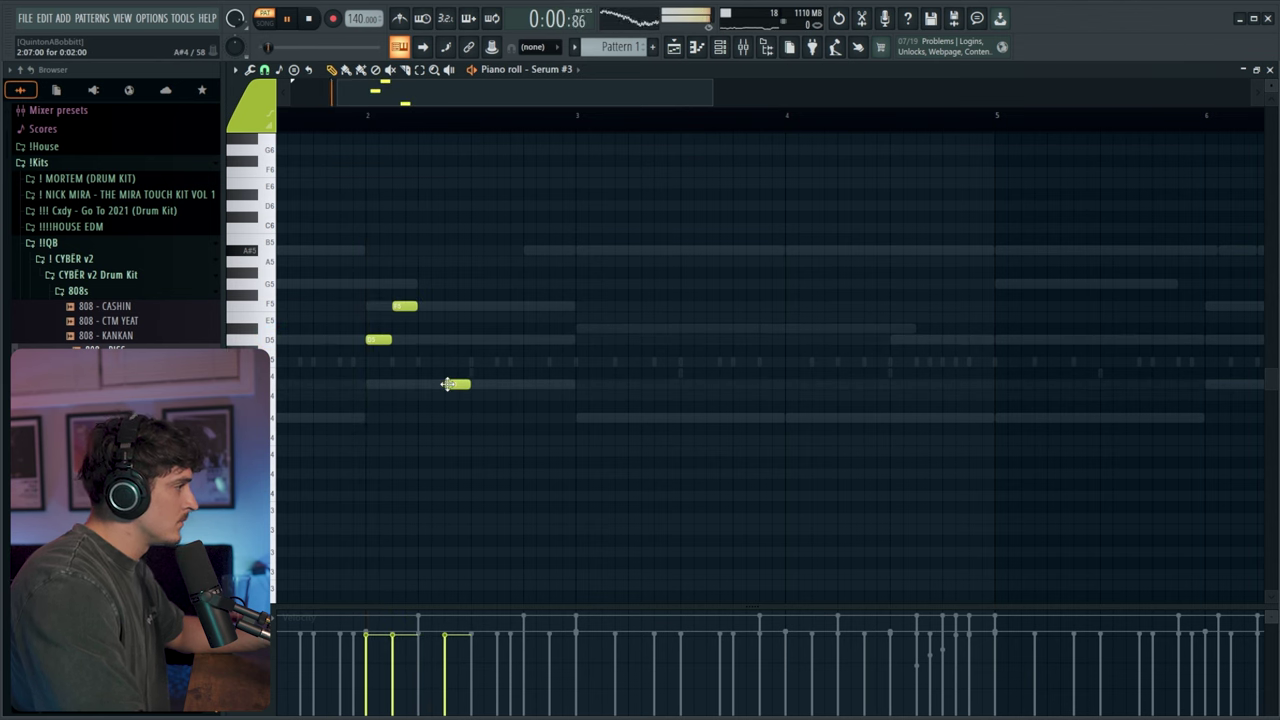
{"action": "left_click", "coordinate": [481, 395]}
{"action": "left_click", "coordinate": [506, 384]}
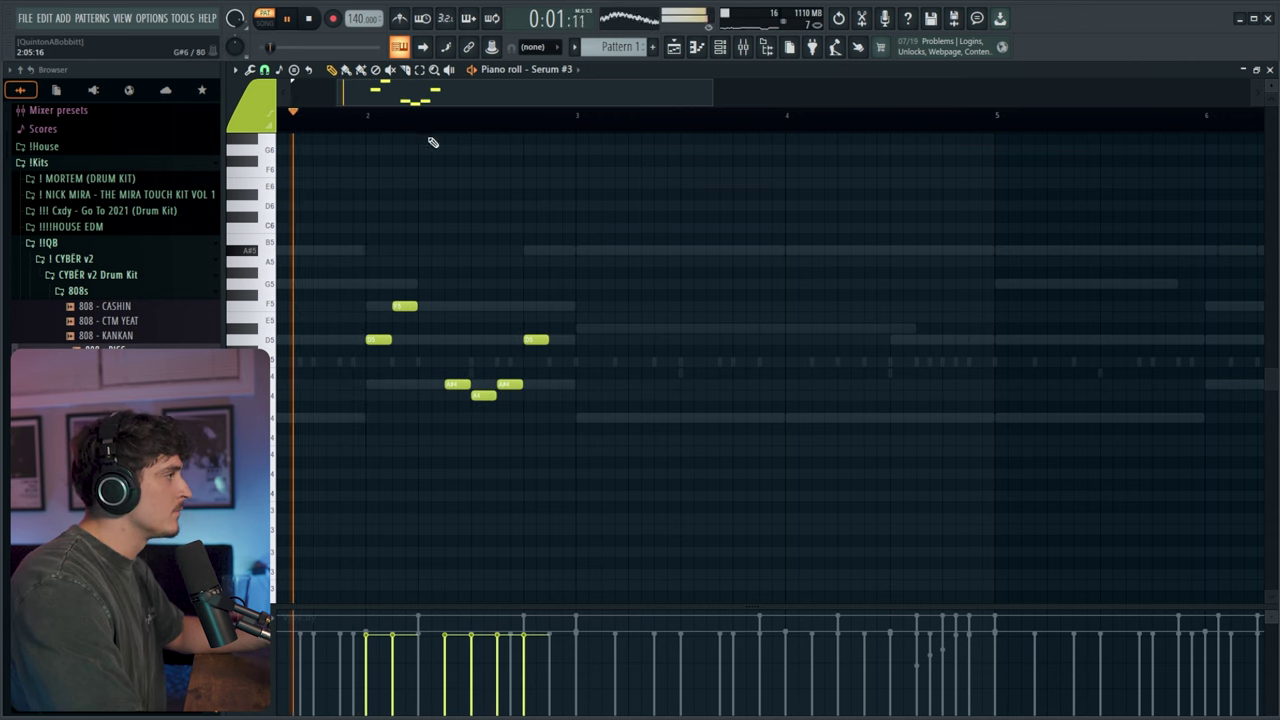
{"action": "scroll", "coordinate": [421, 150], "scroll_direction": "down", "scroll_amount": 2}
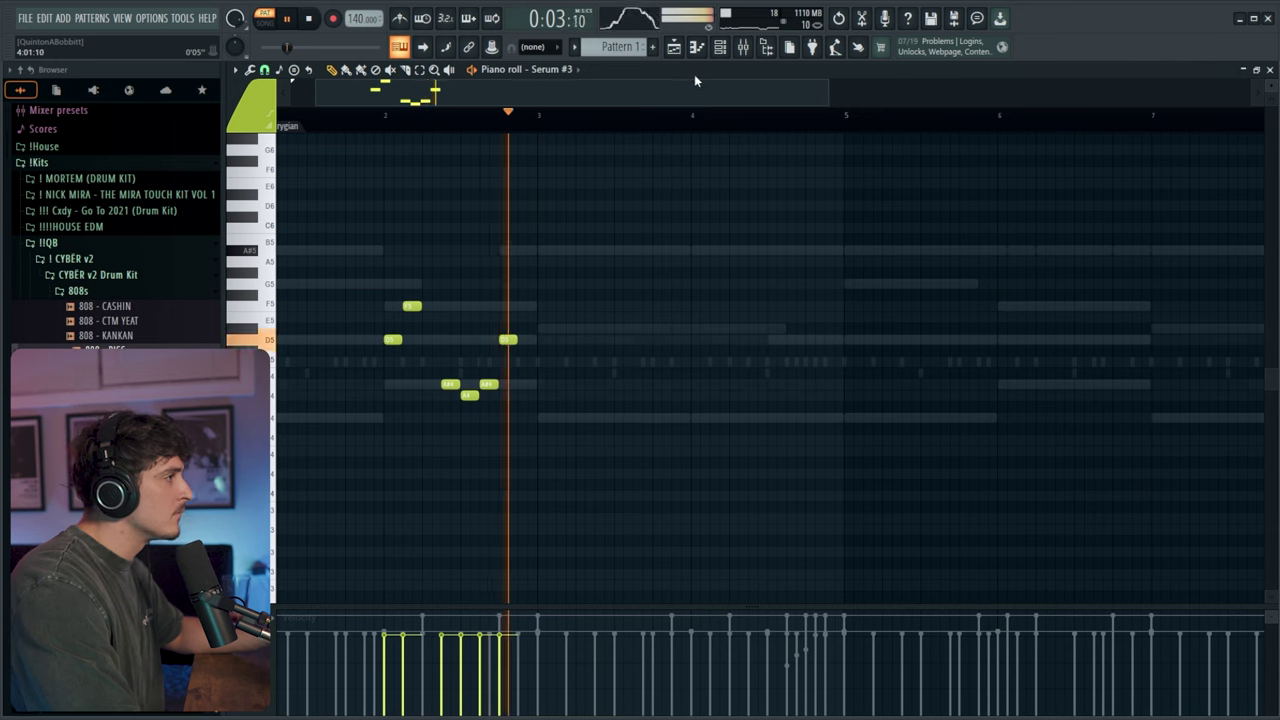
- Add a two-step C5 note at the start of bar 3 and two-step D#5, A#5, G#5, D5 and F5 notes in bar 4
{"action": "left_click", "coordinate": [720, 47]}
{"action": "key", "text": "space"}
{"action": "left_click", "coordinate": [720, 47]}
{"action": "key", "text": "space"}
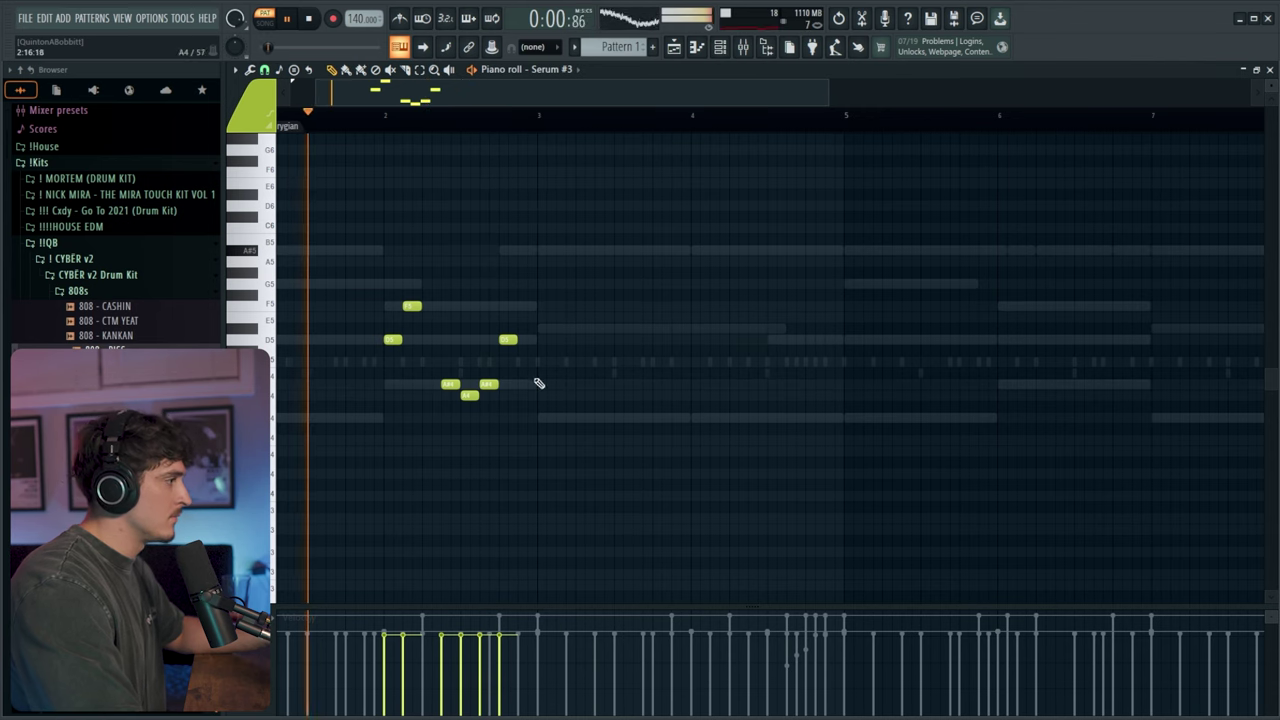
{"action": "left_click", "coordinate": [720, 47]}
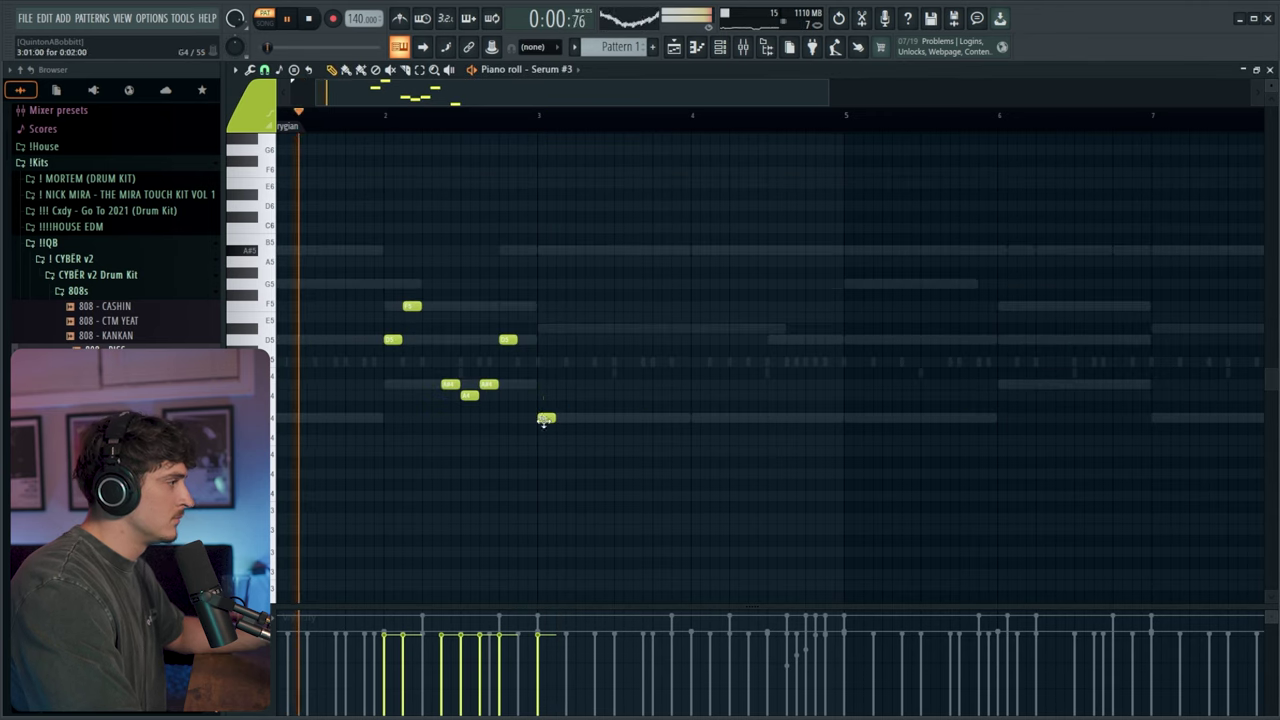
{"action": "left_click_drag", "start_coordinate": [544, 421], "coordinate": [544, 363]}
{"action": "left_click", "coordinate": [563, 417]}
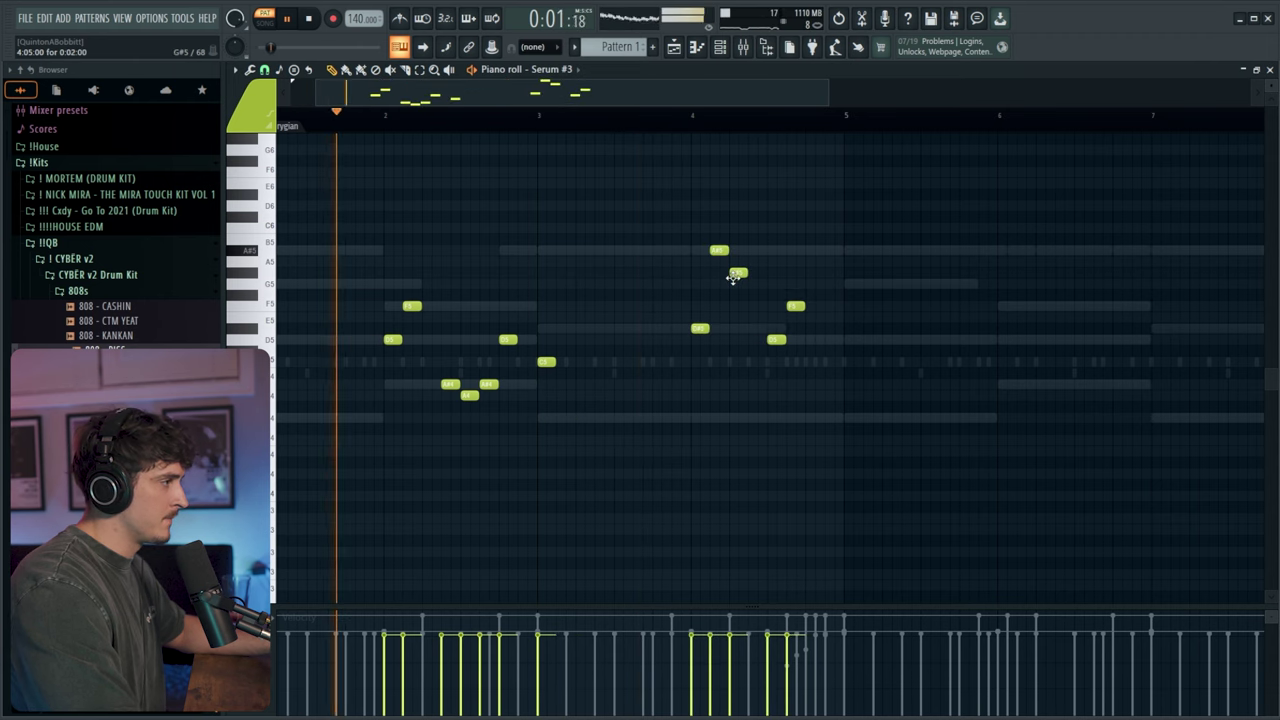
- Remove bar 4's G#5 note and place one-step A#5 notes on steps 3, 5 and 7 instead
{"action": "right_click", "coordinate": [733, 276]}
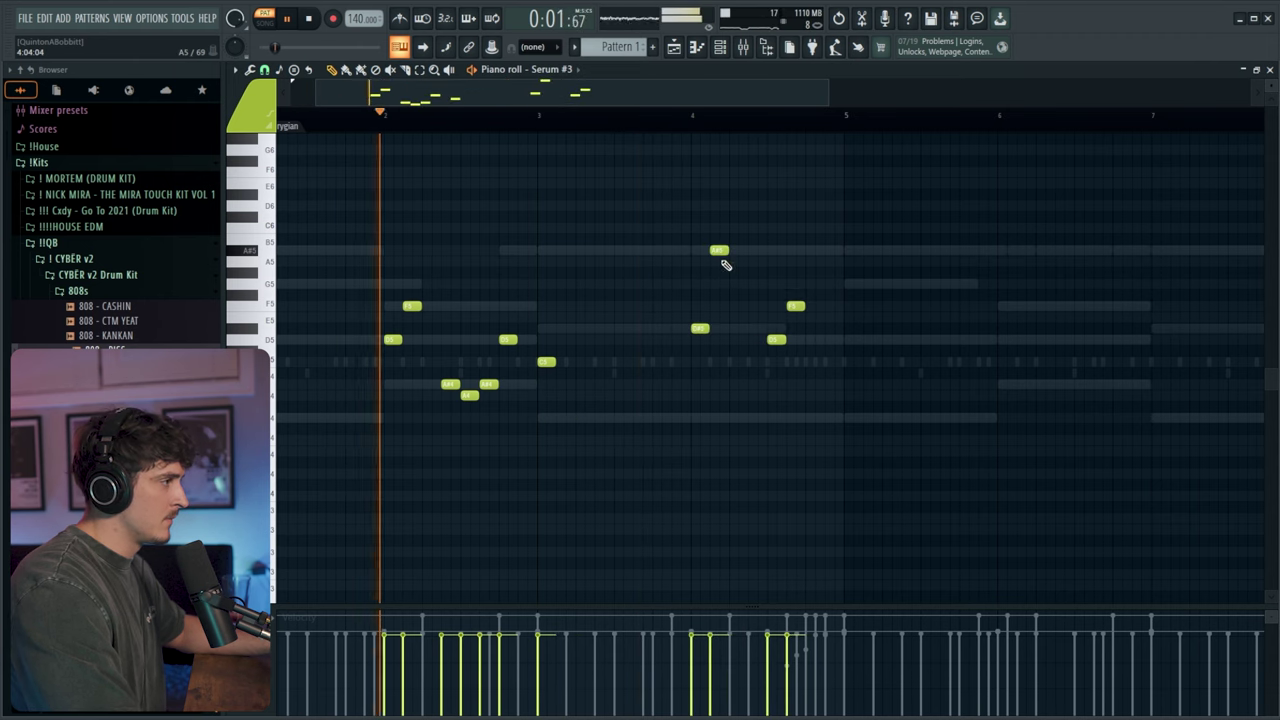
{"action": "left_click_drag", "start_coordinate": [719, 251], "coordinate": [717, 251]}
{"action": "left_click", "coordinate": [733, 250]}
{"action": "left_click", "coordinate": [752, 250]}
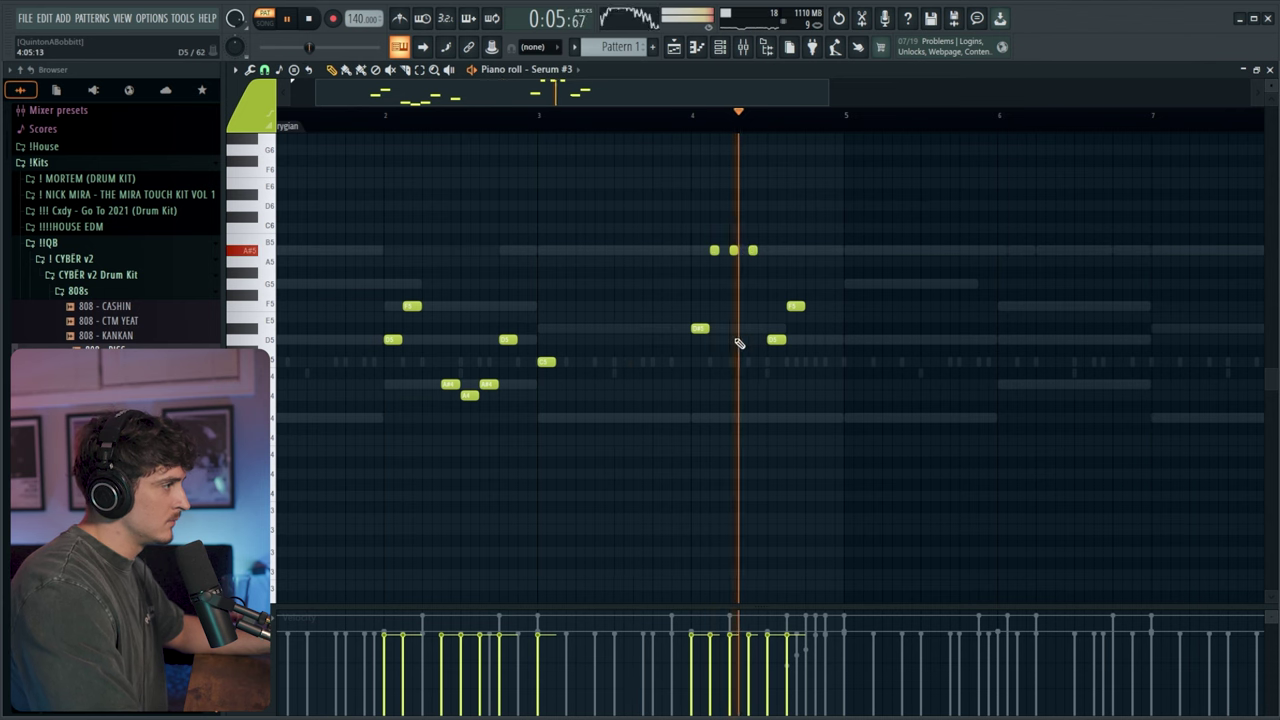
- Turn bar 4's F5 into one-step notes on steps 11, 13 and 15, and duplicate the four-bar melody into bars 5 to 8
{"action": "left_click", "coordinate": [820, 306]}
{"action": "left_click_drag", "start_coordinate": [802, 306], "coordinate": [810, 306]}
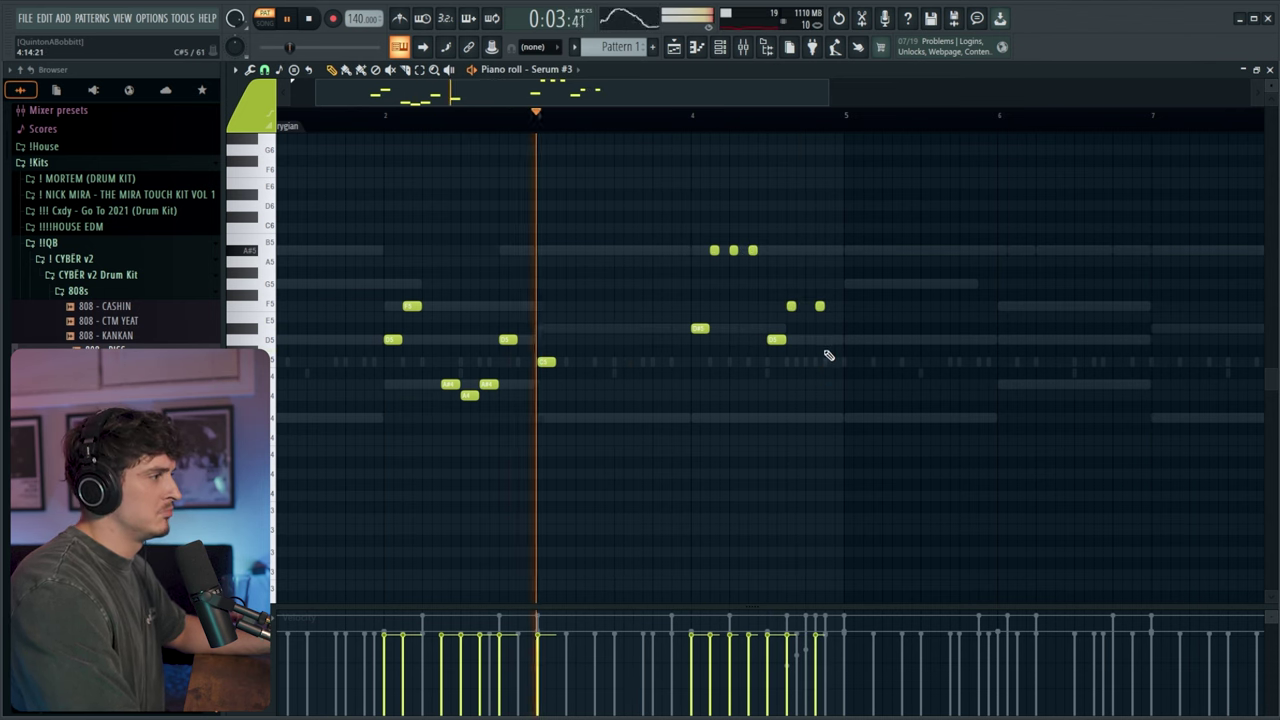
{"action": "left_click", "coordinate": [829, 306]}
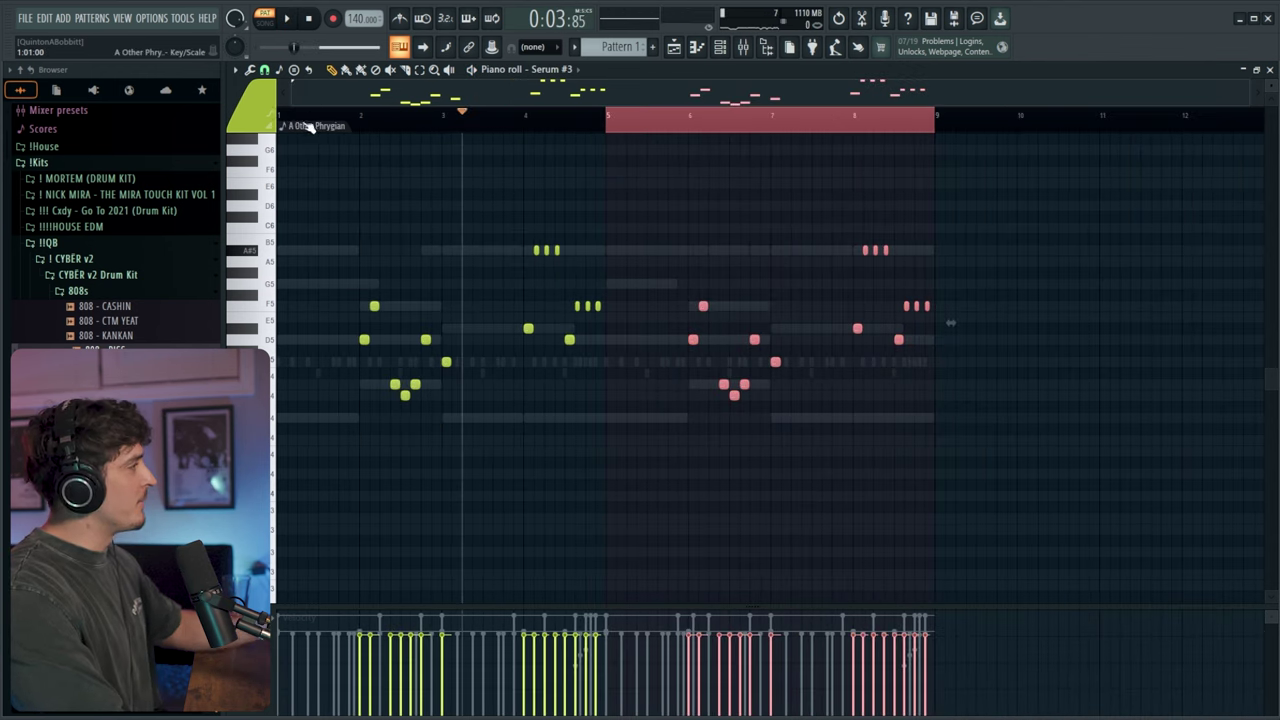
{"action": "left_click", "coordinate": [355, 115]}
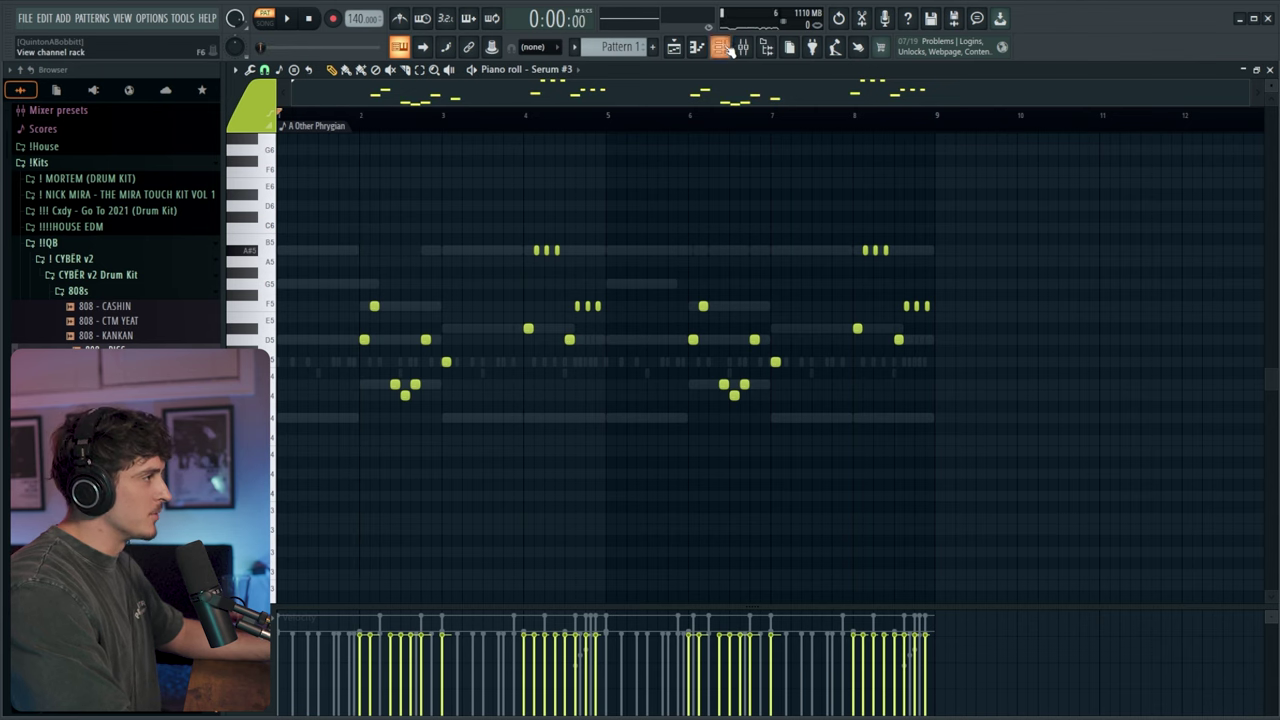
- Add the OPEN HAT - ATTACK sample as a new channel with hits on the first steps of bars 1 and 3
{"action": "left_click", "coordinate": [85, 290]}
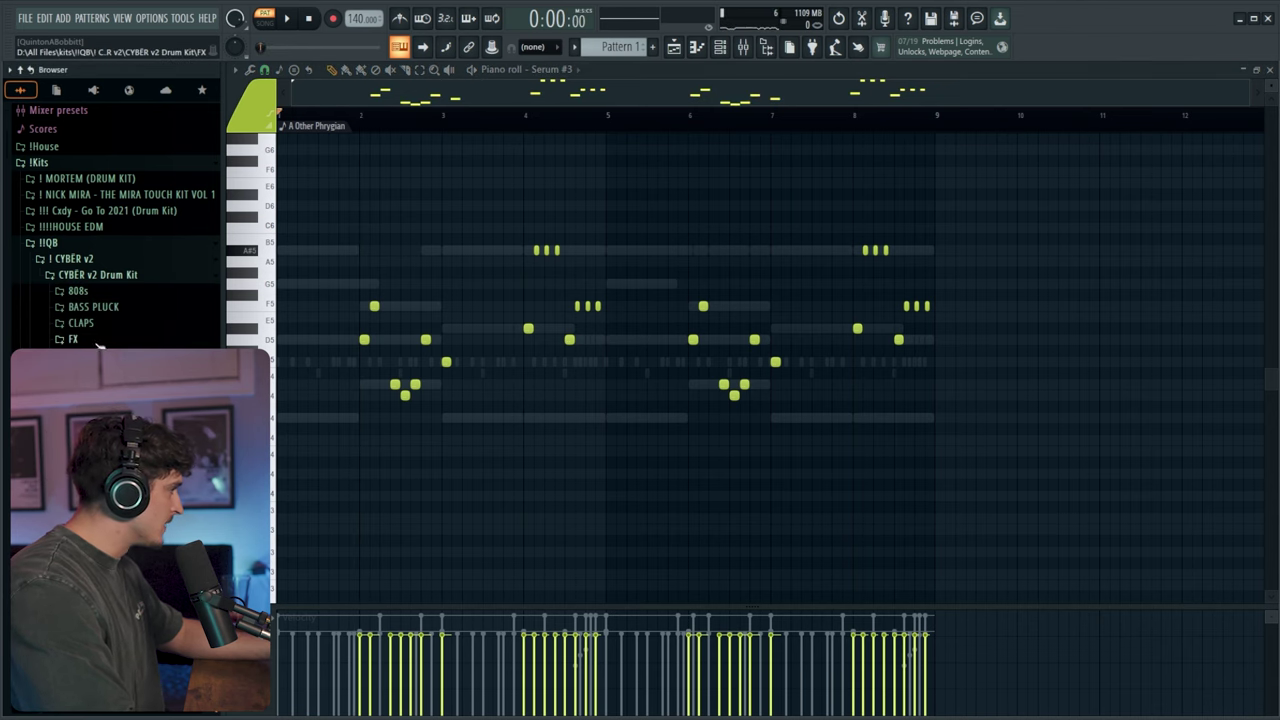
{"action": "key", "text": "F6"}
{"action": "key", "text": "space"}
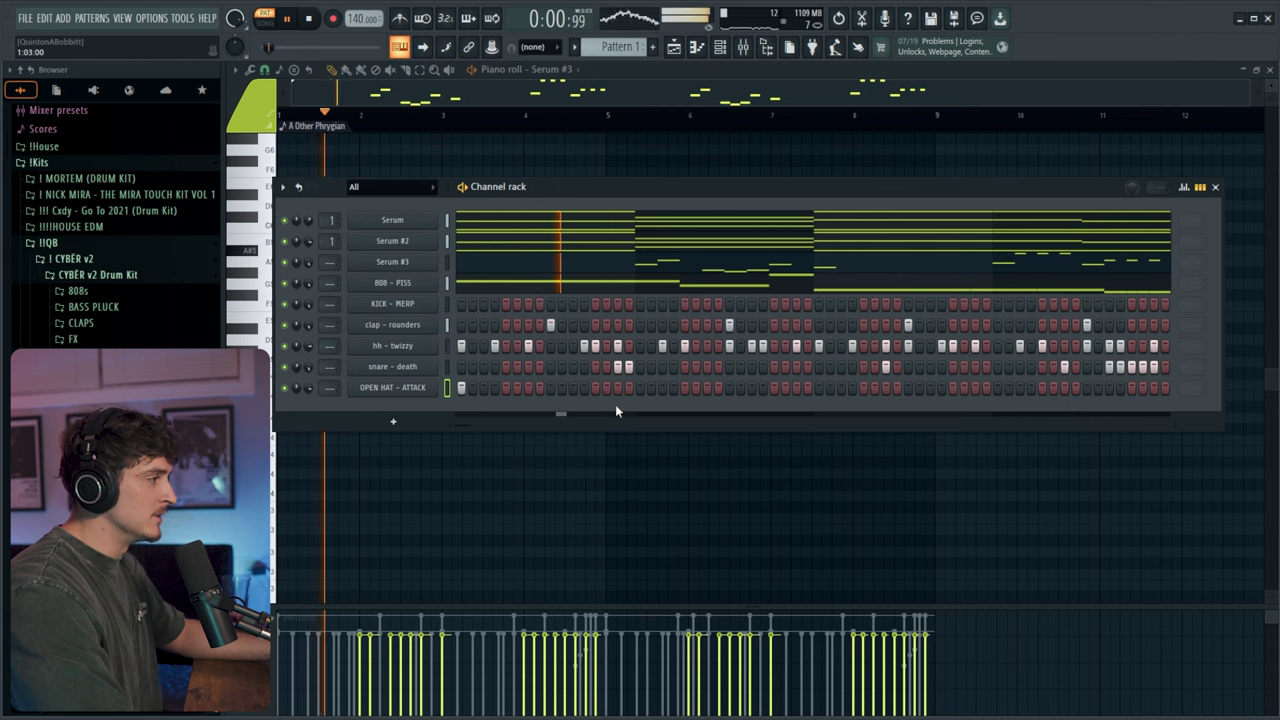
{"action": "left_click", "coordinate": [818, 388]}
- Duplicate the OPEN HAT - ATTACK channel's four-bar pattern into bars 5 to 8
{"action": "right_click", "coordinate": [399, 392]}
{"action": "left_click", "coordinate": [474, 387]}
{"action": "left_click_drag", "start_coordinate": [606, 115], "coordinate": [282, 120]}
{"action": "key", "text": "ctrl+b"}
{"action": "key", "text": "space"}
- Add an OPEN HAT - VIOLATE channel with hits on step 13 of bar 1 and step 15 of bar 3, repeated in bars 5 to 8
{"action": "key", "text": "F6"}
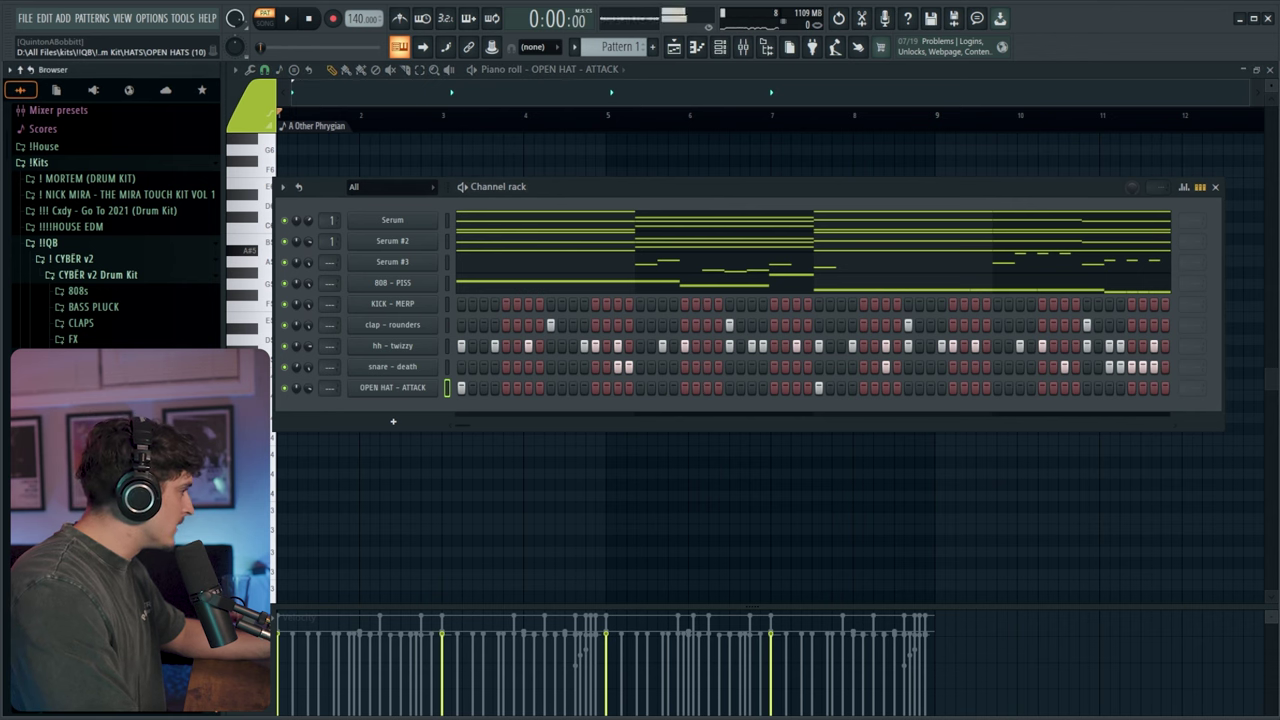
{"action": "key", "text": "space"}
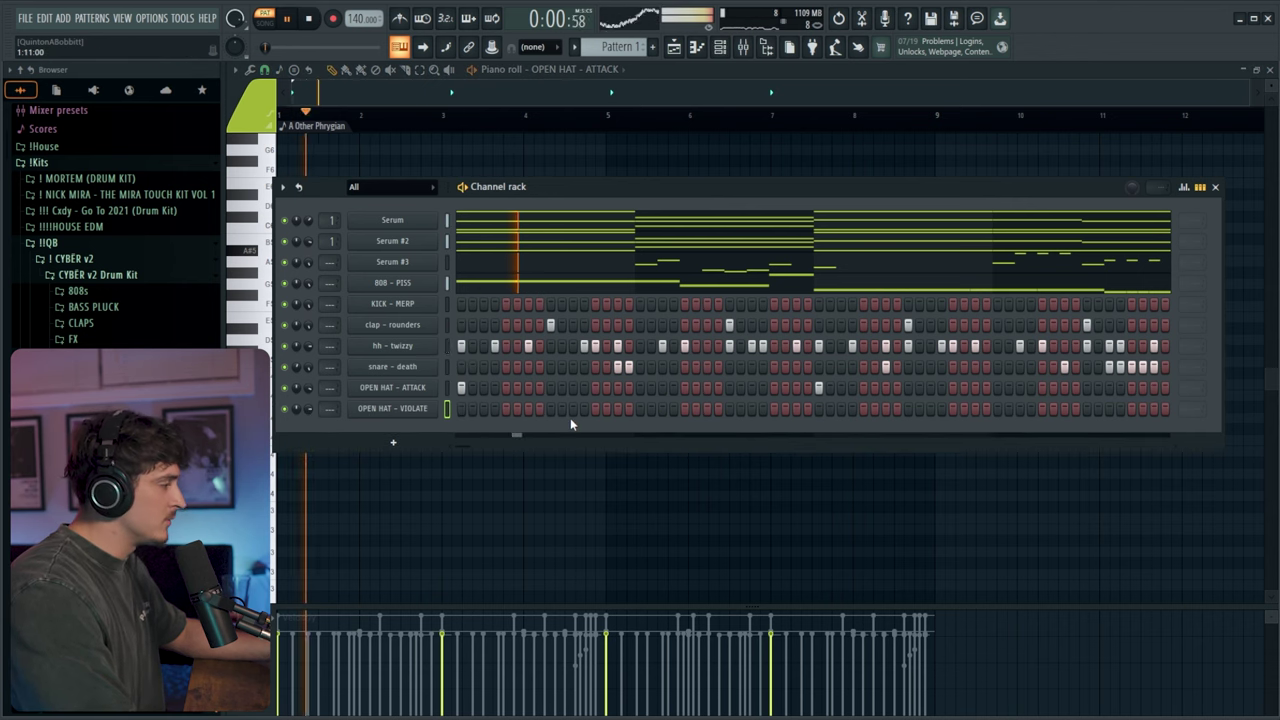
{"action": "left_click", "coordinate": [573, 411]}
{"action": "left_click", "coordinate": [573, 408]}
{"action": "left_click", "coordinate": [595, 408]}
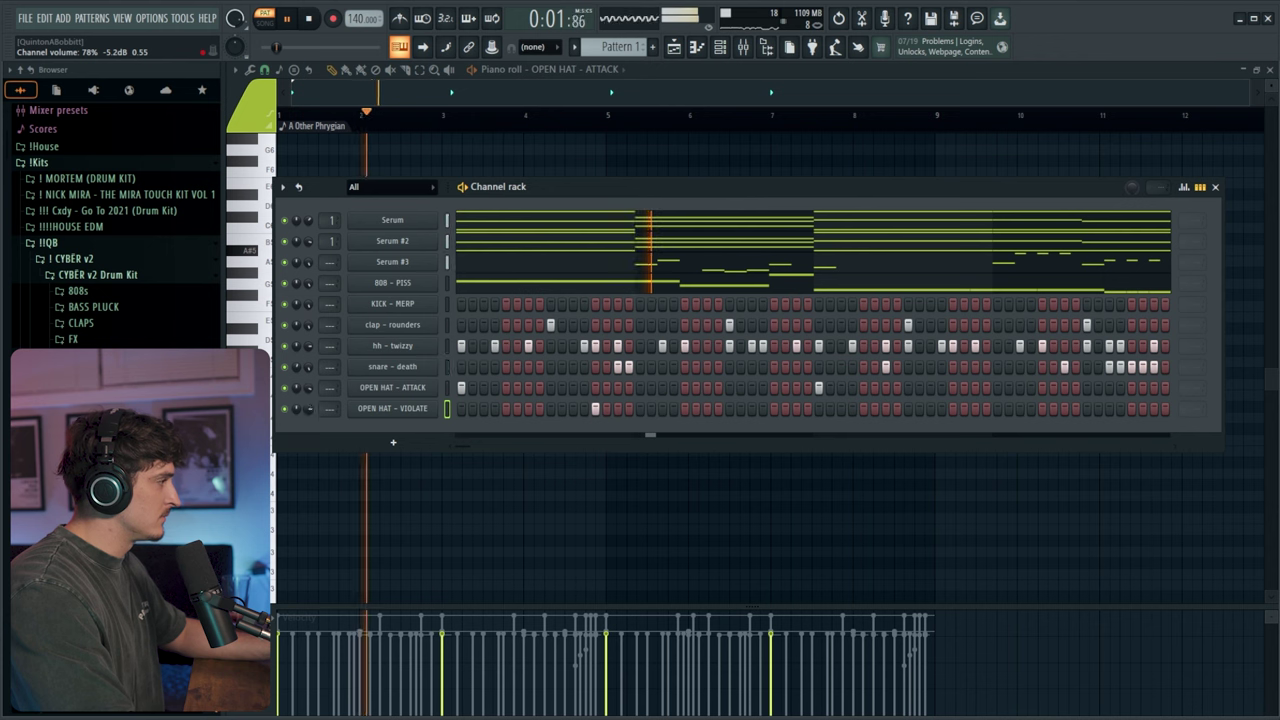
{"action": "left_click", "coordinate": [975, 408]}
{"action": "right_click", "coordinate": [412, 410]}
{"action": "left_click", "coordinate": [470, 418]}
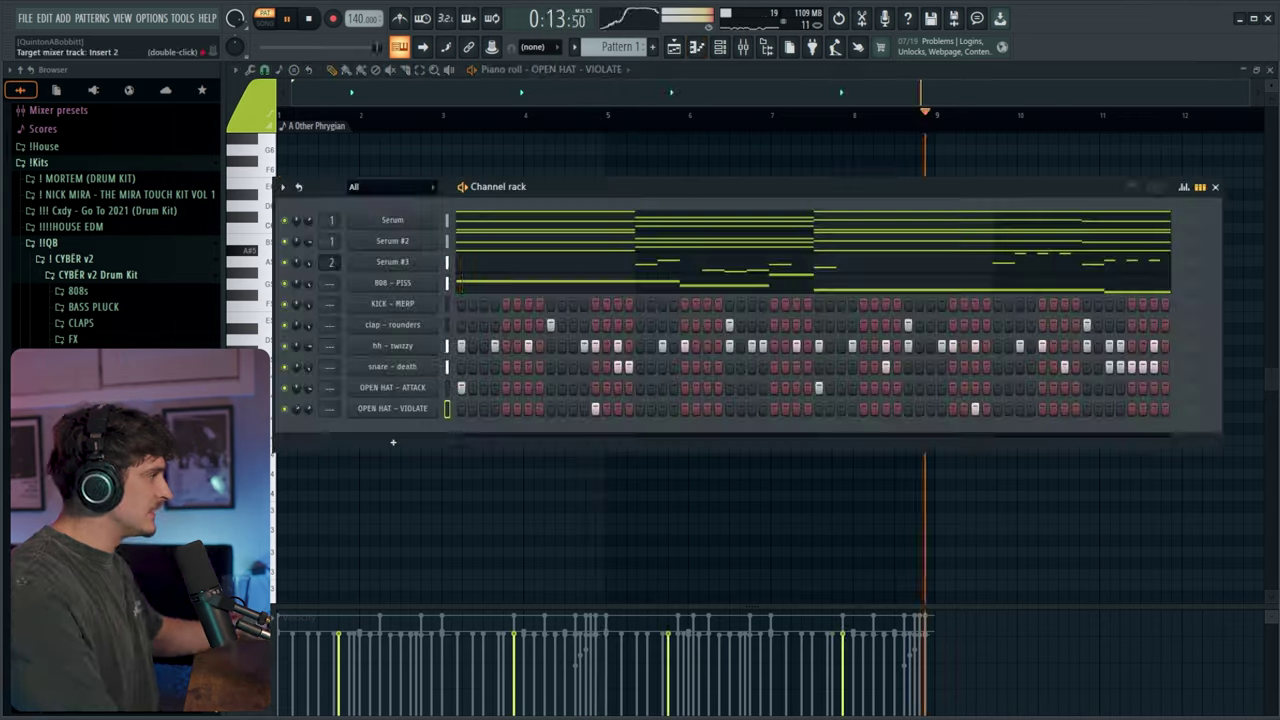
- Load Fruity Chorus in the first effect slot of Serum #3's mixer track, Insert 2, and set its mix level to 88%
{"action": "left_click", "coordinate": [745, 49]}
{"action": "left_click", "coordinate": [1123, 171]}
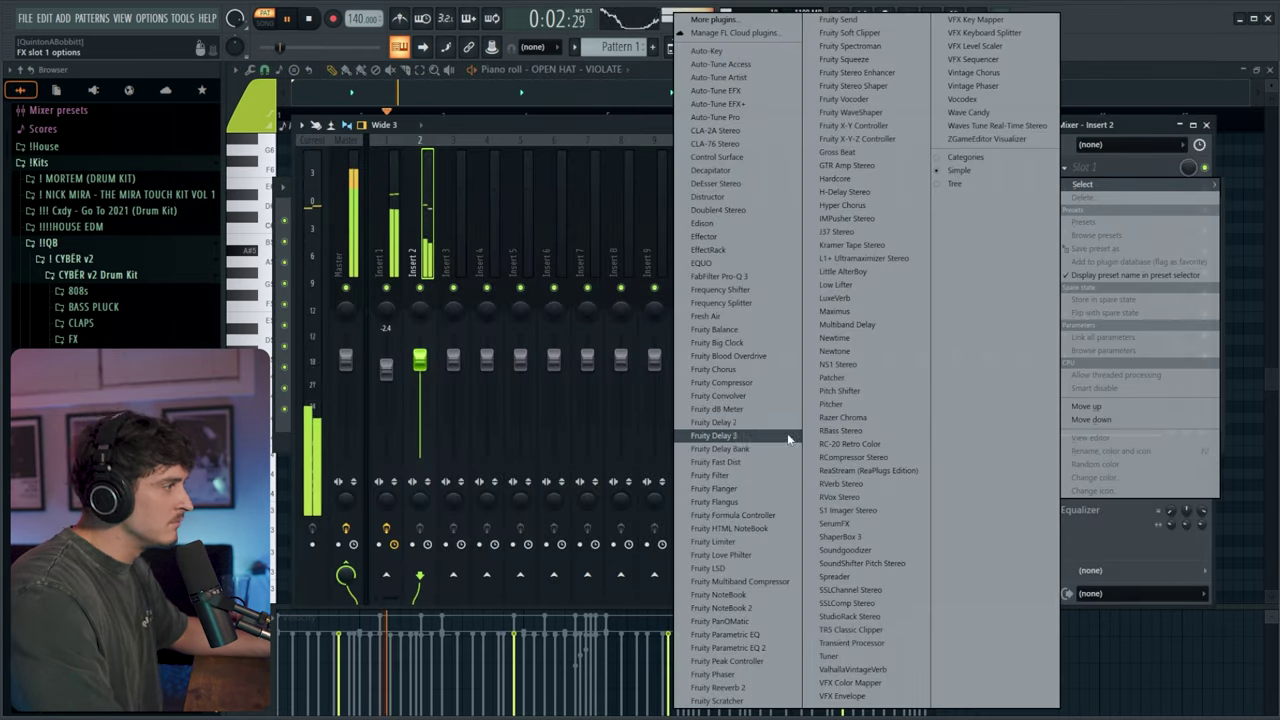
{"action": "left_click", "coordinate": [716, 369]}
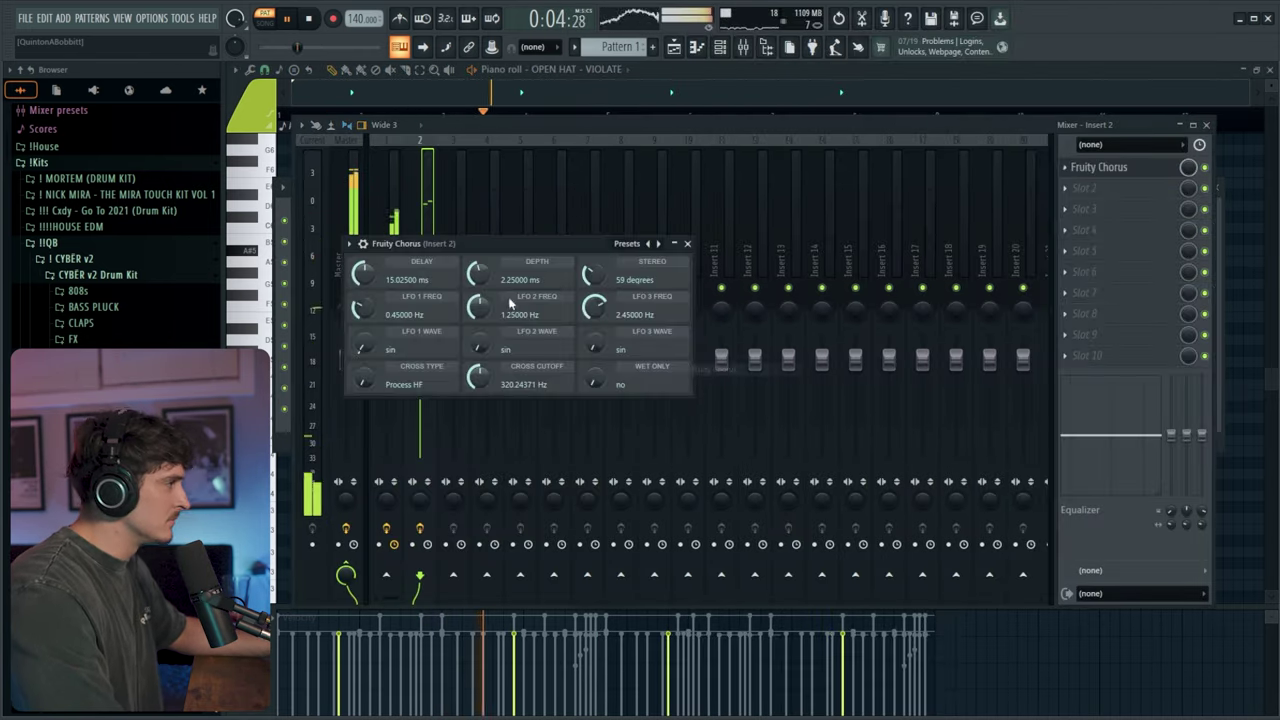
{"action": "left_click", "coordinate": [688, 244]}
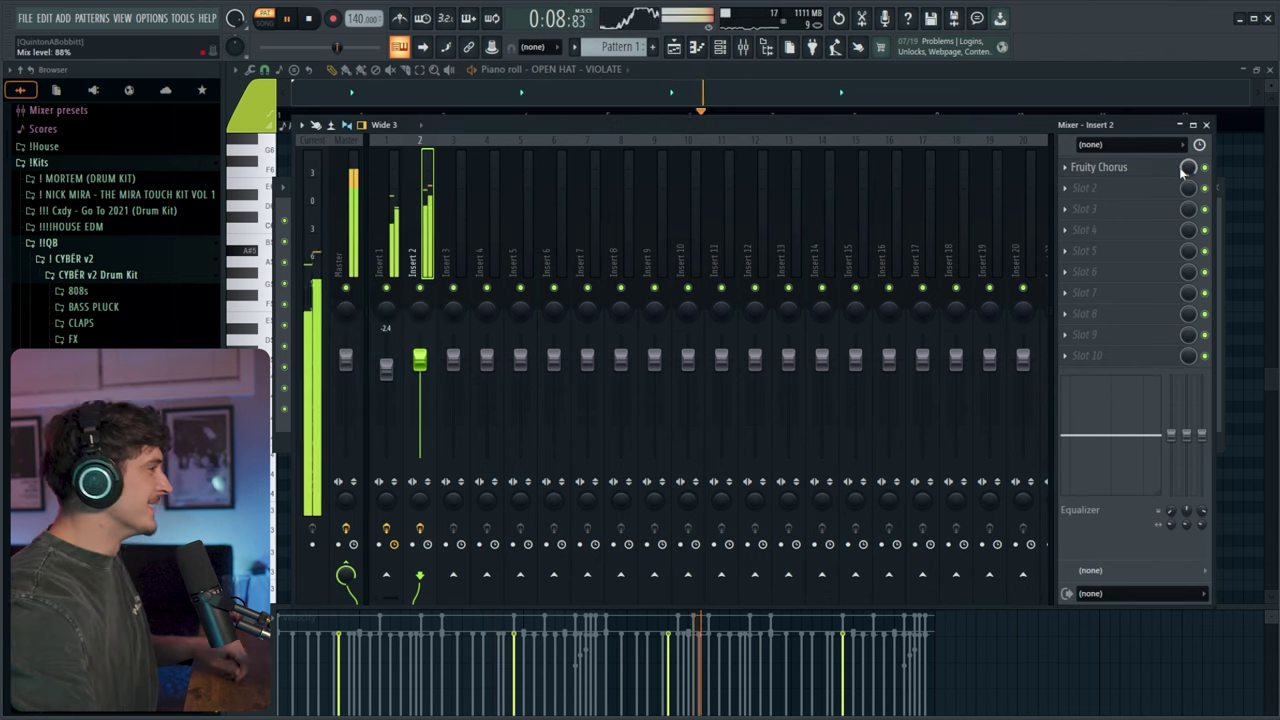
- Assign the channels from 808 - PISS through OPEN HAT - VIOLATE to consecutive mixer tracks starting at Insert 4
{"action": "key", "text": "F6"}
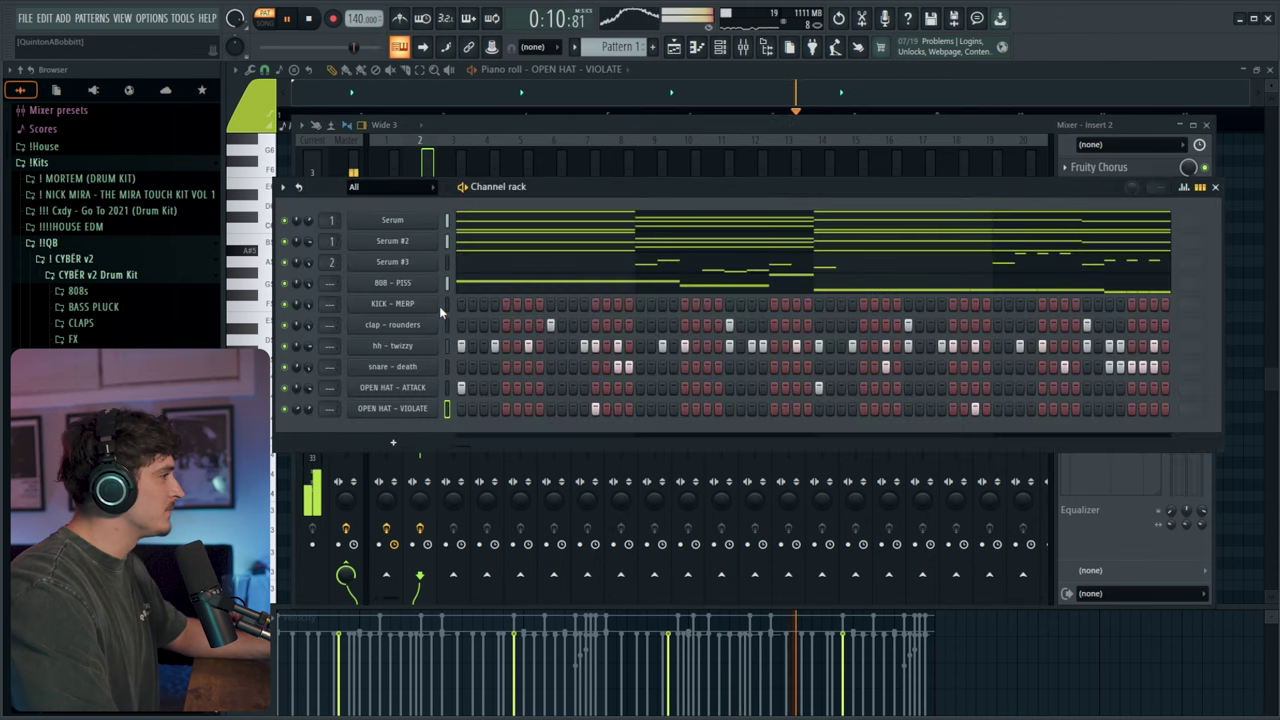
{"action": "key", "text": "F6"}
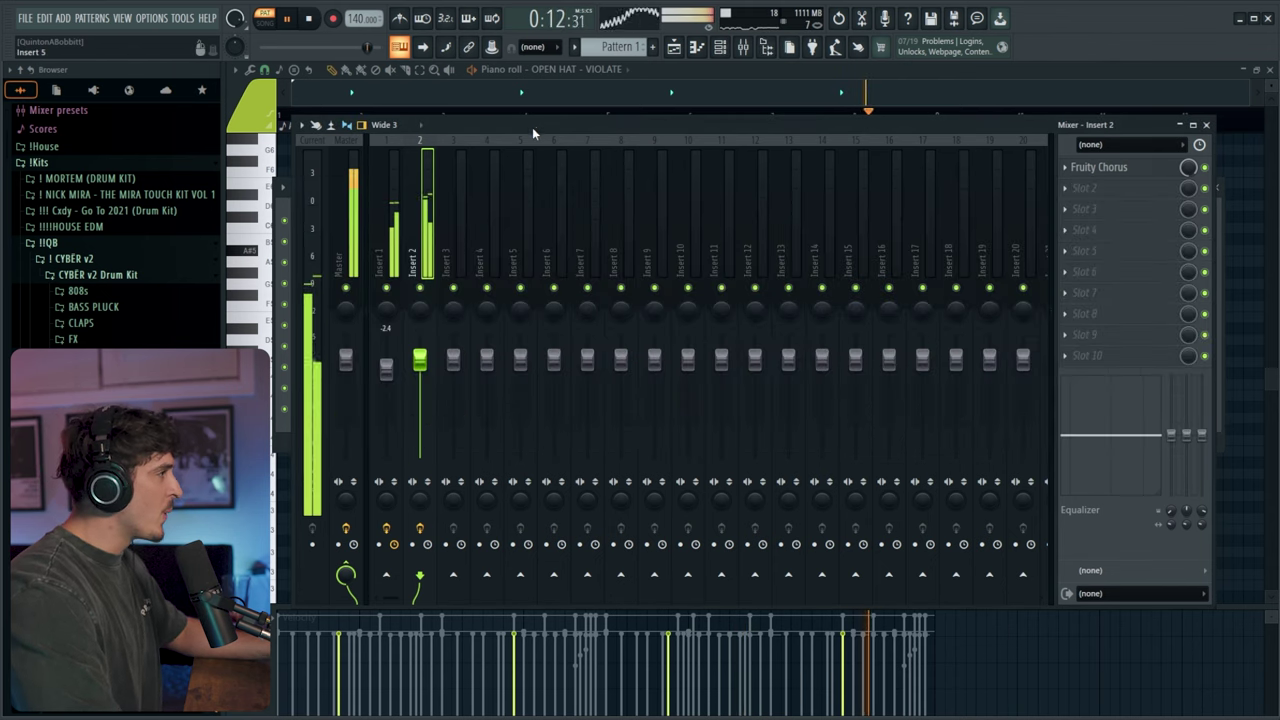
{"action": "left_click", "coordinate": [492, 262]}
{"action": "key", "text": "ctrl+l"}
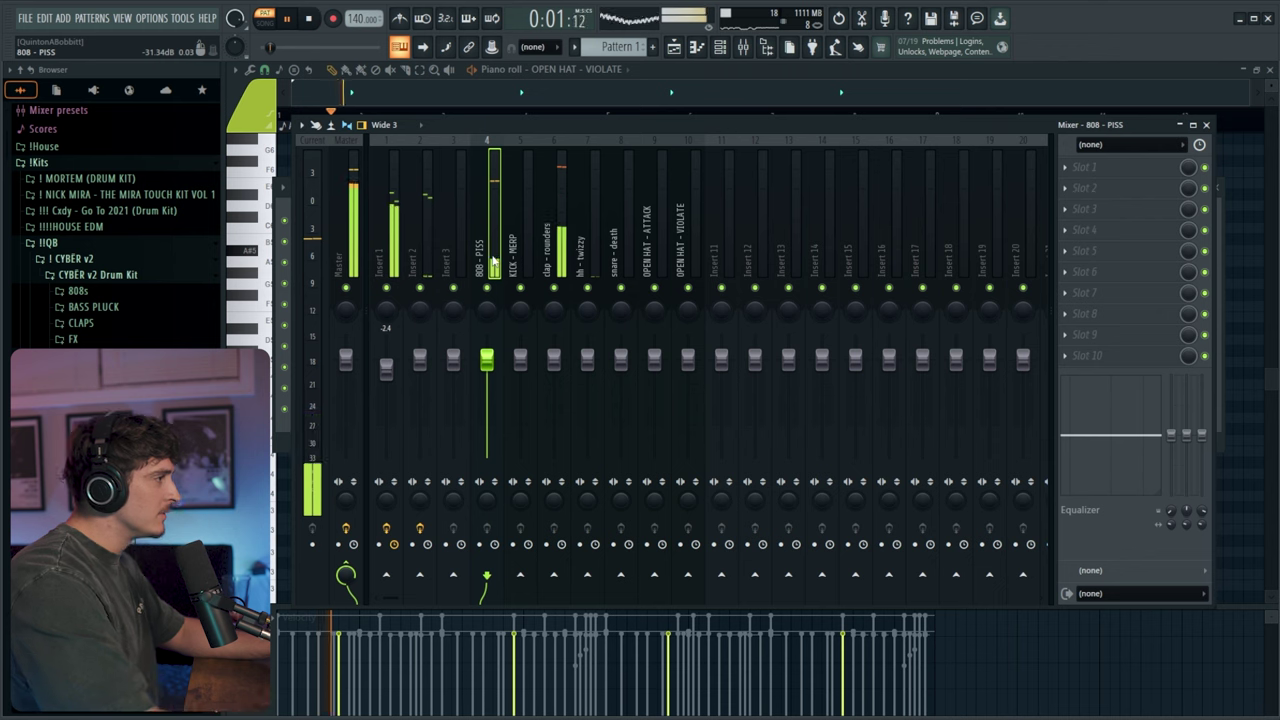
- Route mixer tracks 1 to 10 into Insert 11 as a bus named Beat, with its fader at -1.8 dB
{"action": "left_click_drag", "start_coordinate": [393, 258], "coordinate": [700, 248]}
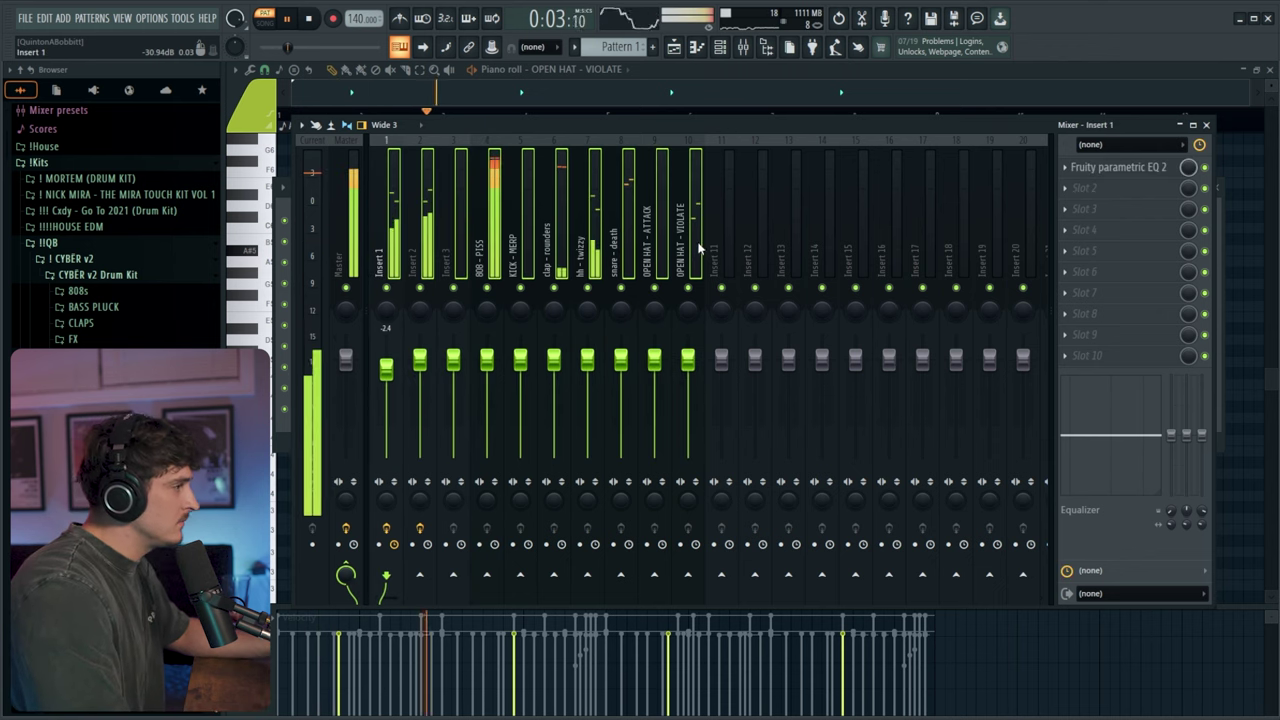
{"action": "left_click", "coordinate": [723, 578], "text": "ctrl"}
{"action": "left_click", "coordinate": [726, 215]}
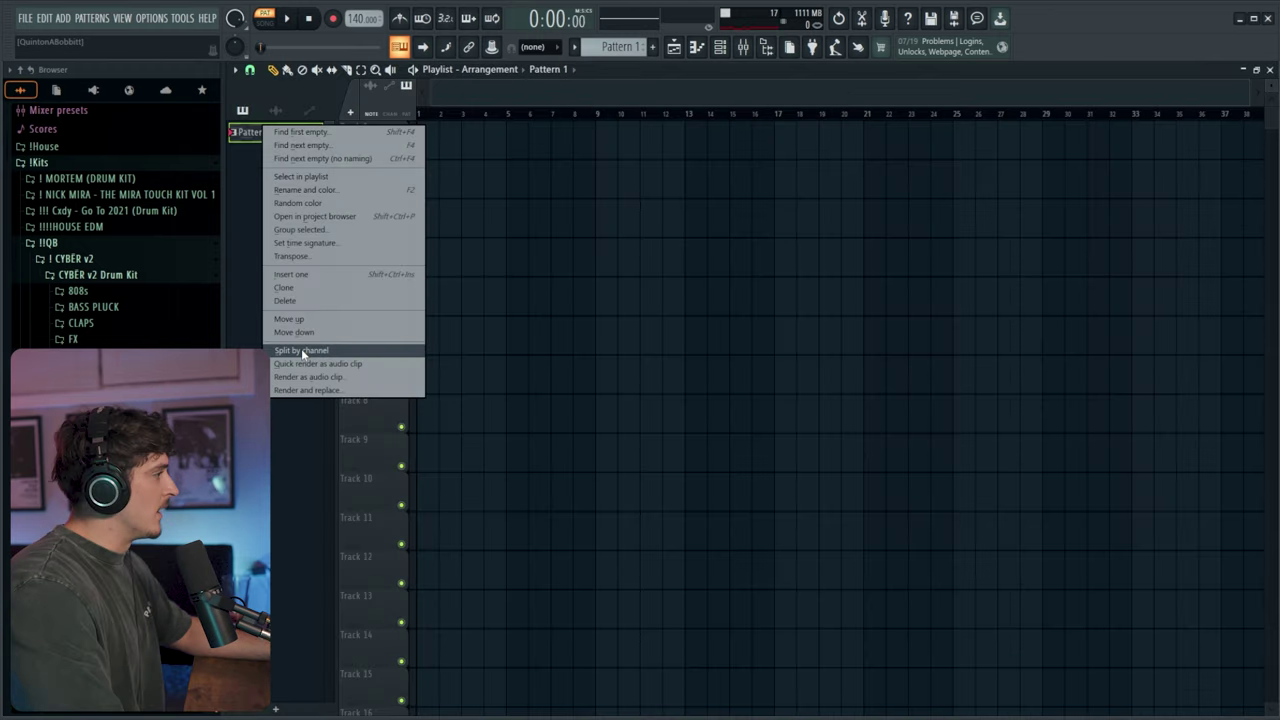
- Split Pattern 1 by channel and place all resulting patterns on playlist tracks 1 to 9, starting at bar 1
{"action": "left_click", "coordinate": [290, 350]}
{"action": "key", "text": "ctrl+a"}
{"action": "left_click_drag", "start_coordinate": [249, 171], "coordinate": [420, 125]}
- Extend the two open hat clips to eight bars and duplicate the full eight-bar section until the end of bar 40
{"action": "left_click_drag", "start_coordinate": [603, 517], "coordinate": [564, 410]}
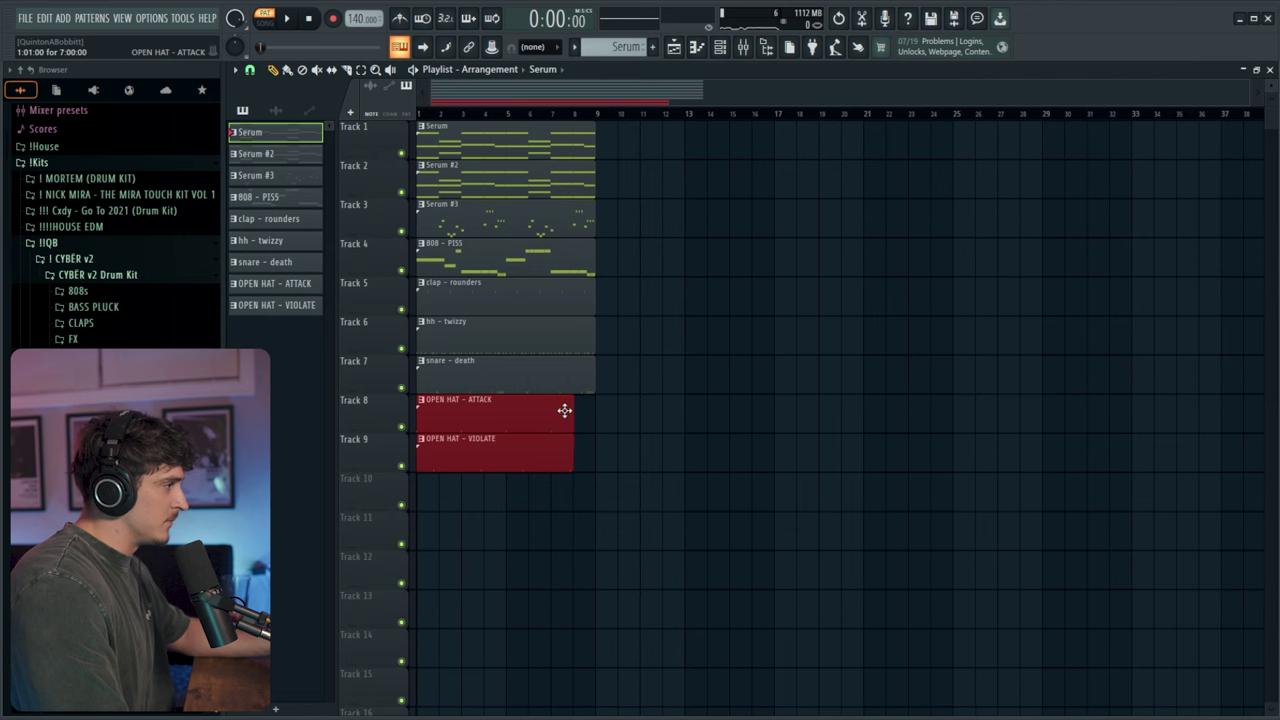
{"action": "left_click", "coordinate": [737, 429]}
{"action": "left_click_drag", "start_coordinate": [628, 549], "coordinate": [586, 371]}
{"action": "left_click_drag", "start_coordinate": [586, 371], "coordinate": [447, 117]}
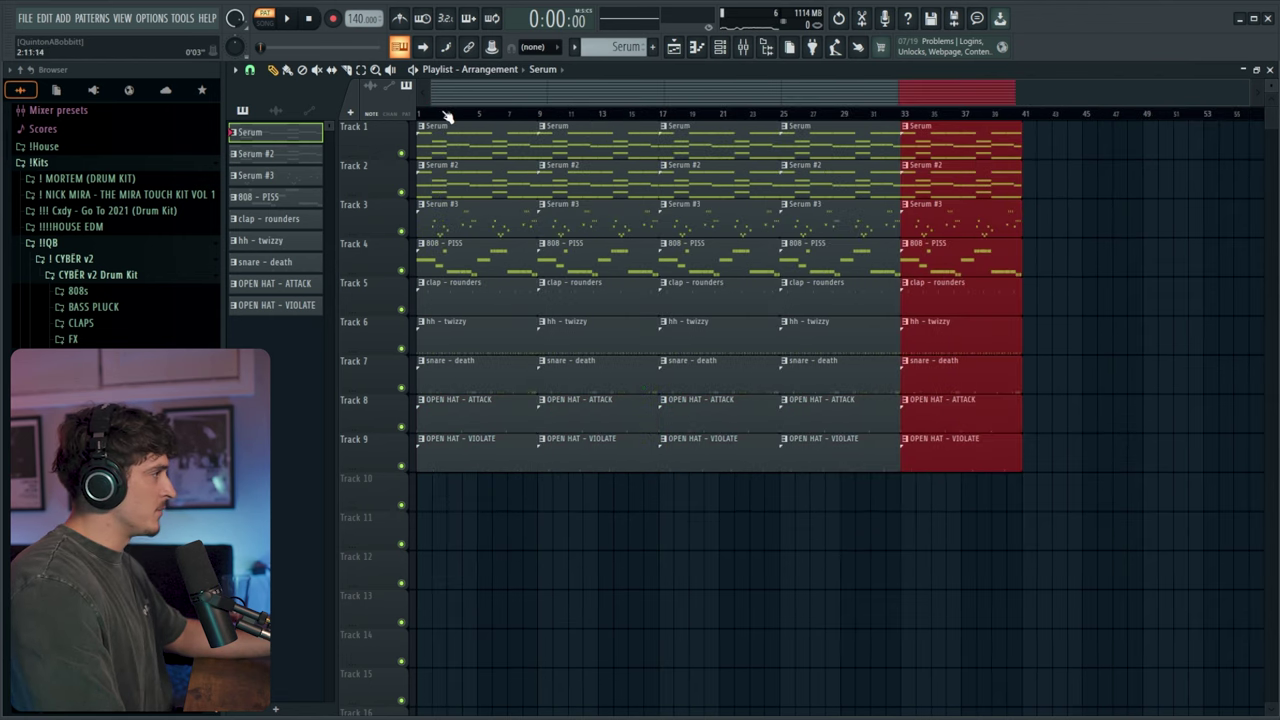
- Delete the Serum #3 clips starting at bars 1, 17 and 33
{"action": "right_click", "coordinate": [470, 222]}
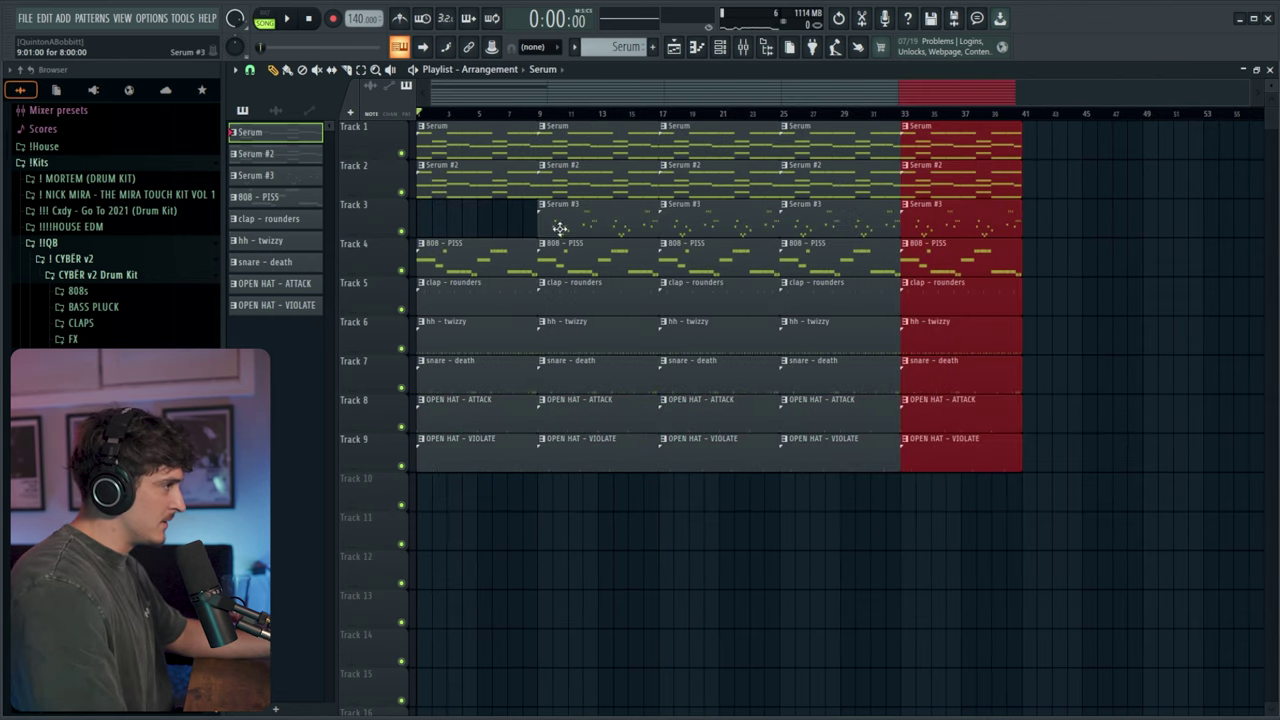
{"action": "right_click", "coordinate": [686, 210]}
{"action": "right_click", "coordinate": [943, 222]}
- Balance the drums during playback by setting the hh - twizzy fader to -0.6 dB and the 808 - PISS fader to 1.0 dB
{"action": "key", "text": "space"}
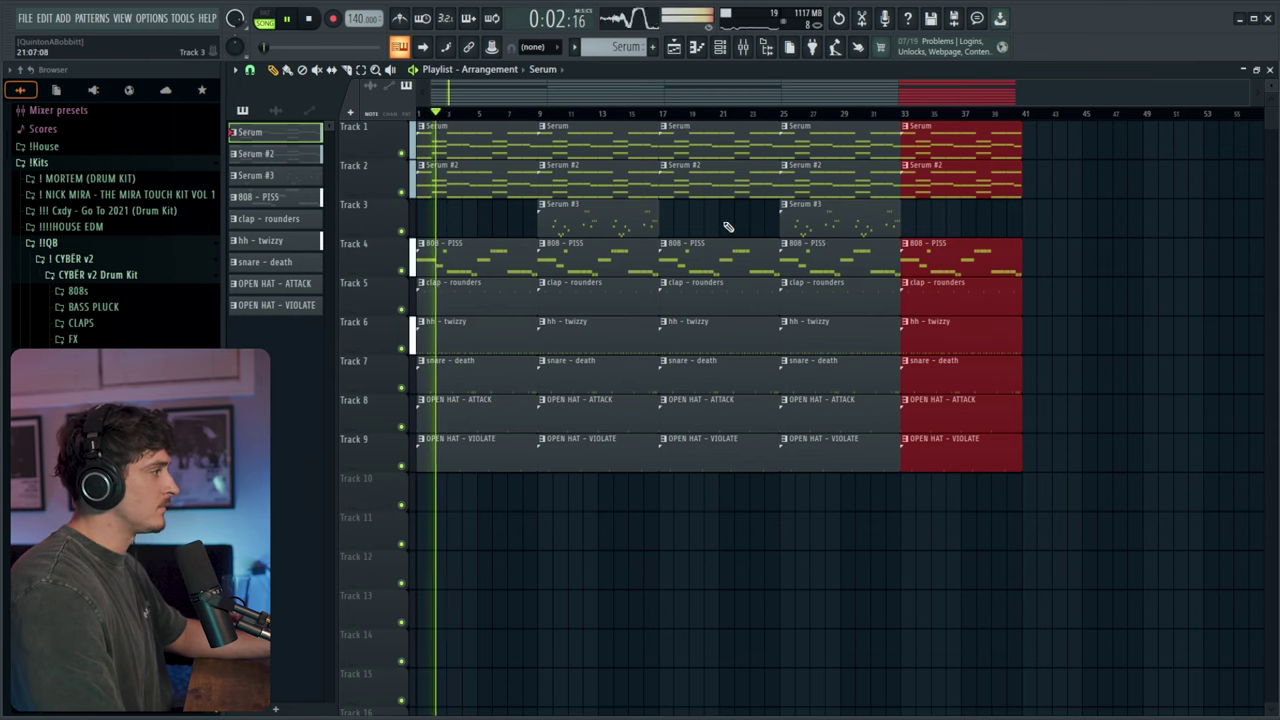
{"action": "left_click", "coordinate": [743, 47]}
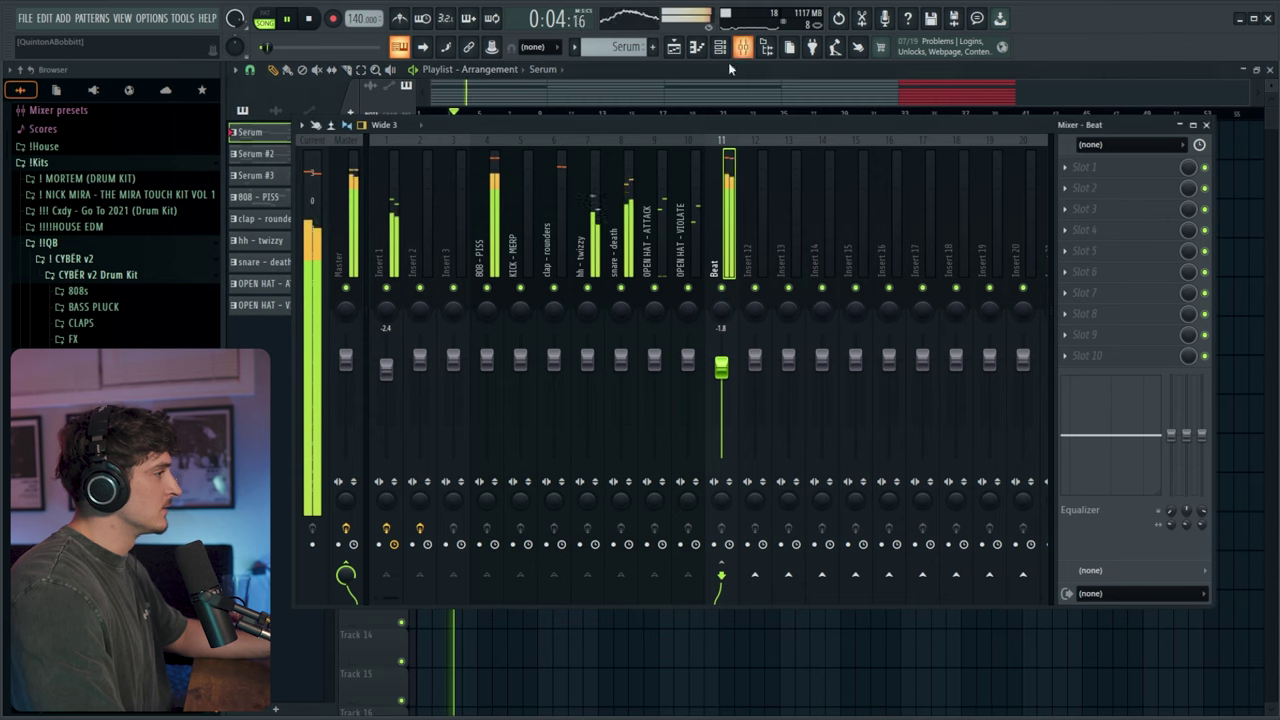
{"action": "left_click", "coordinate": [587, 362]}
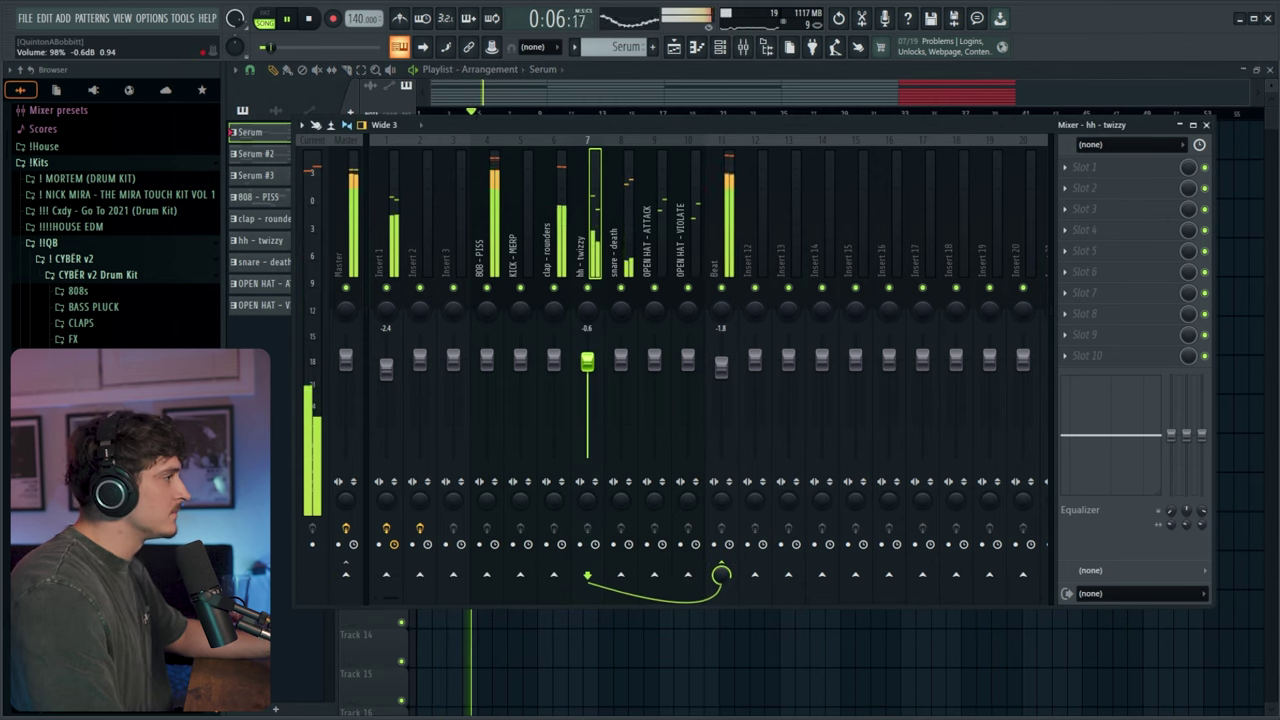
{"action": "left_click_drag", "start_coordinate": [487, 358], "coordinate": [487, 355]}
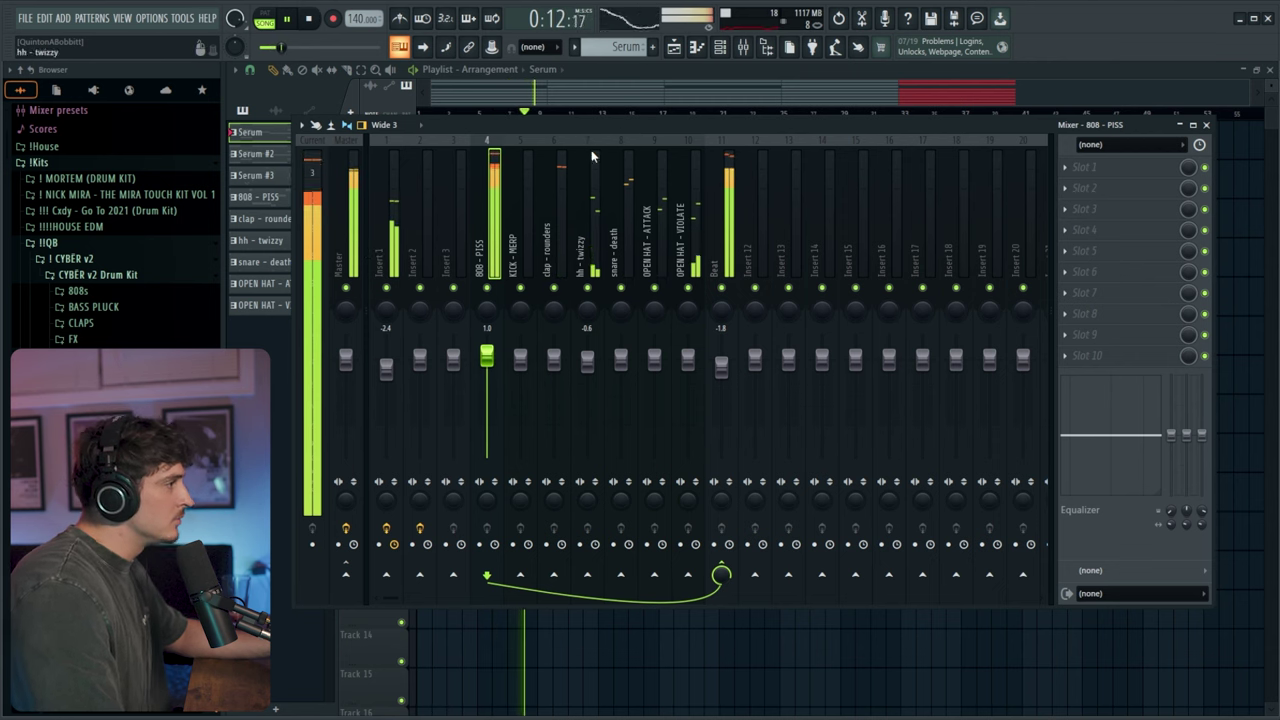
{"action": "key", "text": "F9"}
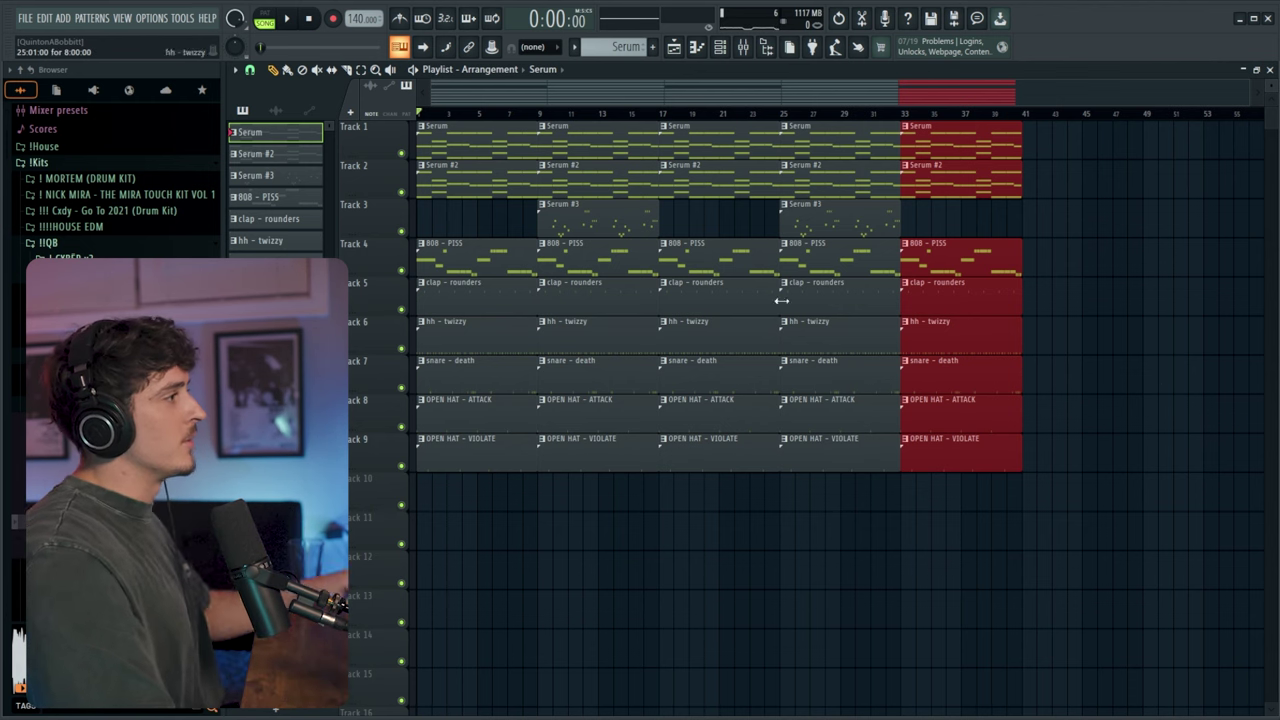
- Duplicate the entire 40-bar arrangement into bars 41 to 80
{"action": "left_click_drag", "start_coordinate": [1000, 550], "coordinate": [420, 118]}
{"action": "key", "text": "ctrl+b"}
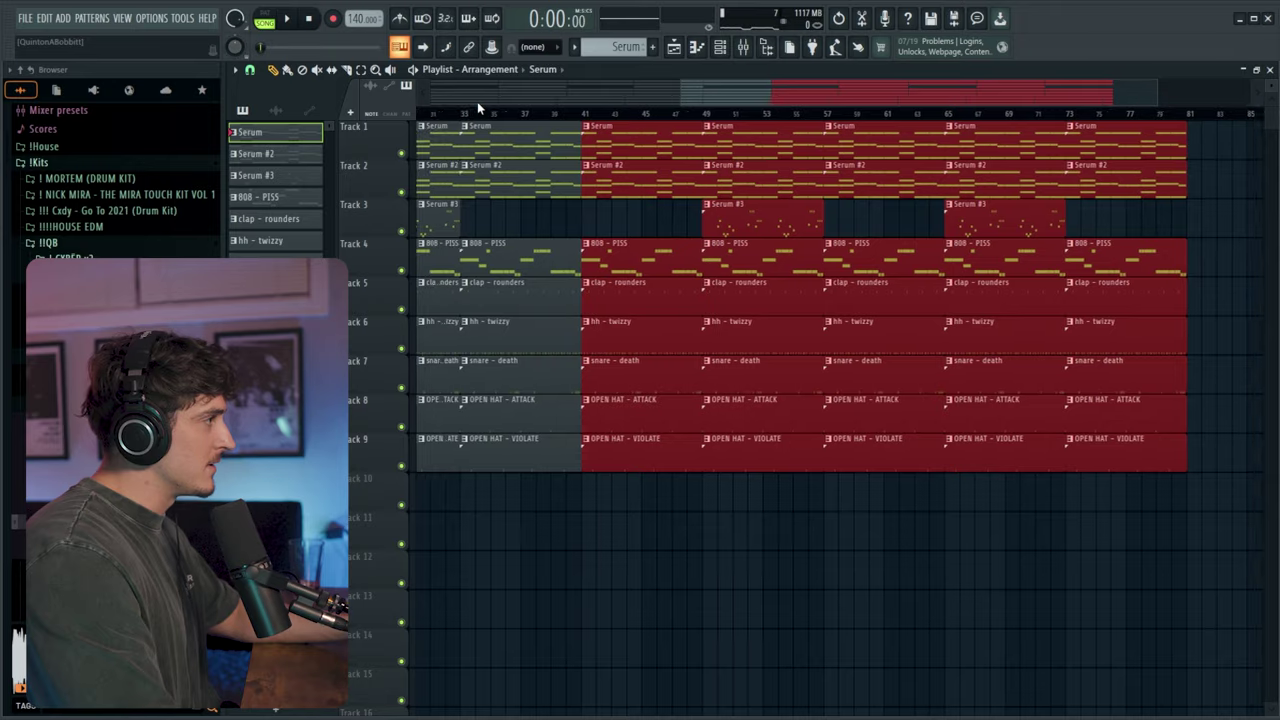
{"action": "scroll", "coordinate": [476, 101], "scroll_direction": "down", "scroll_amount": 4}
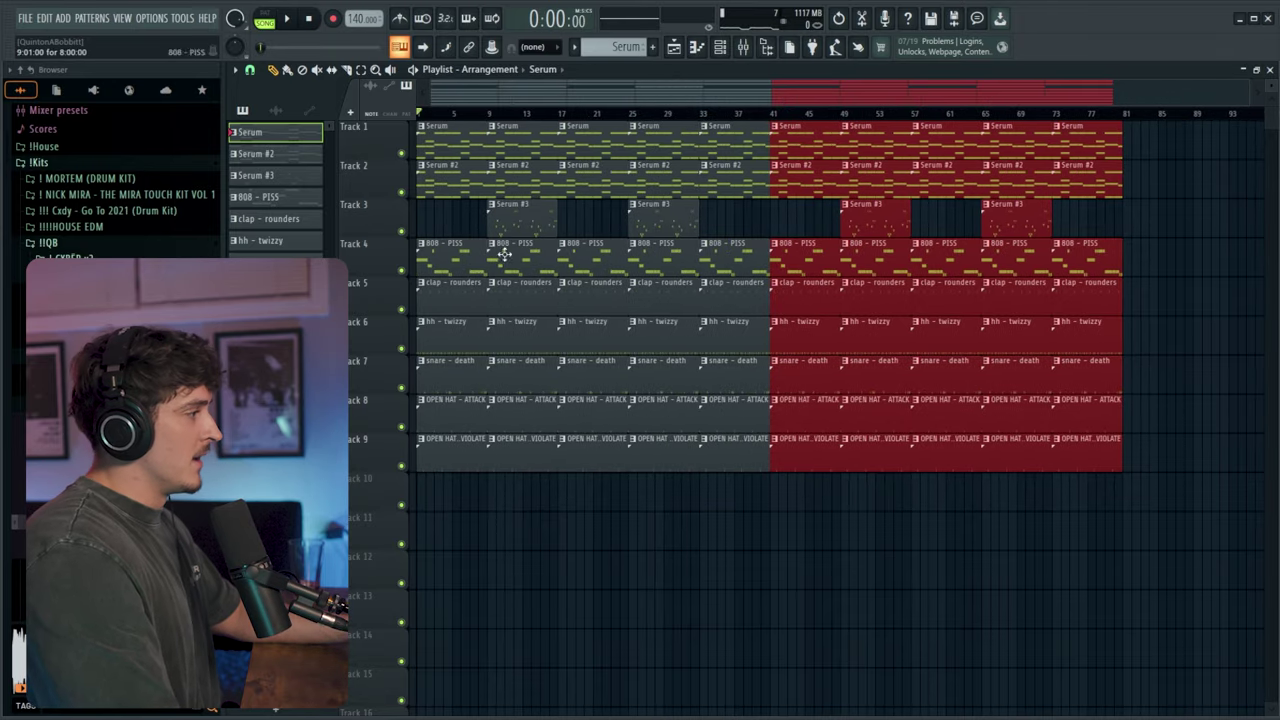
- Move all playlist clips down three tracks so they occupy tracks 4 to 12
{"action": "left_click_drag", "start_coordinate": [1180, 590], "coordinate": [360, 95]}
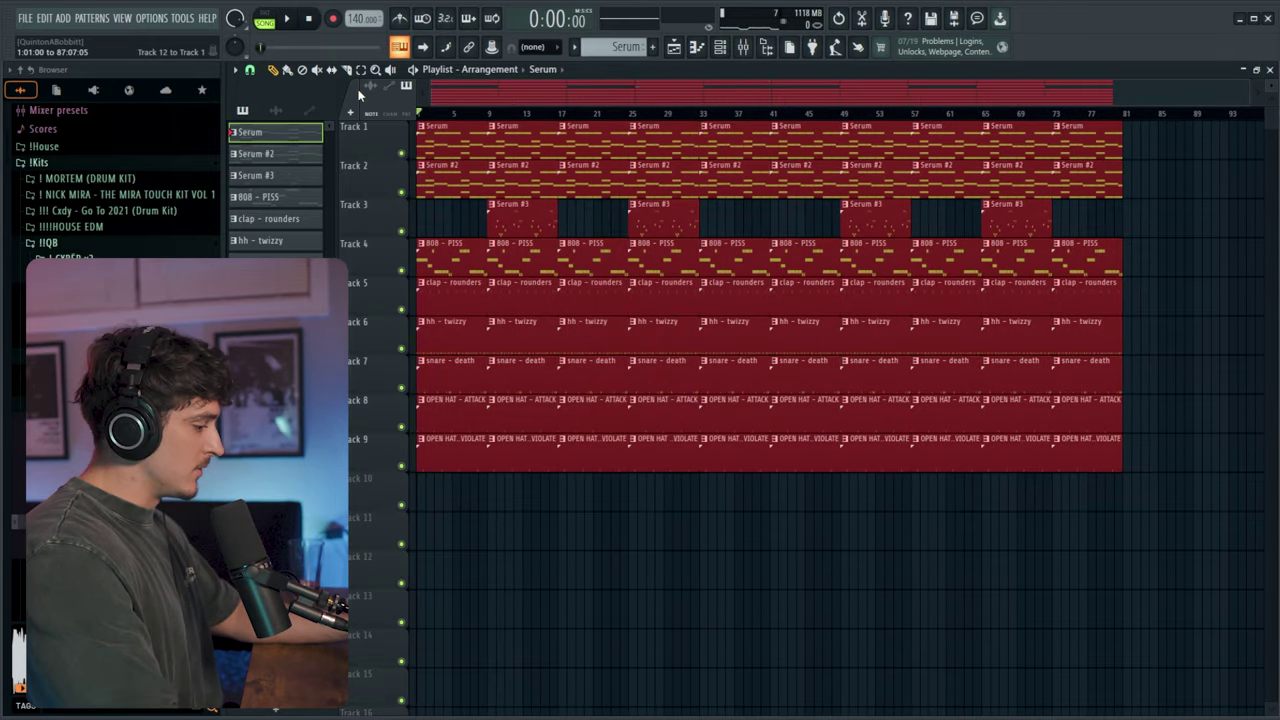
{"action": "key", "text": "shift+Down"}
{"action": "key", "text": "shift+Down"}
{"action": "key", "text": "shift+Down"}
{"action": "left_click", "coordinate": [479, 160], "text": "ctrl"}
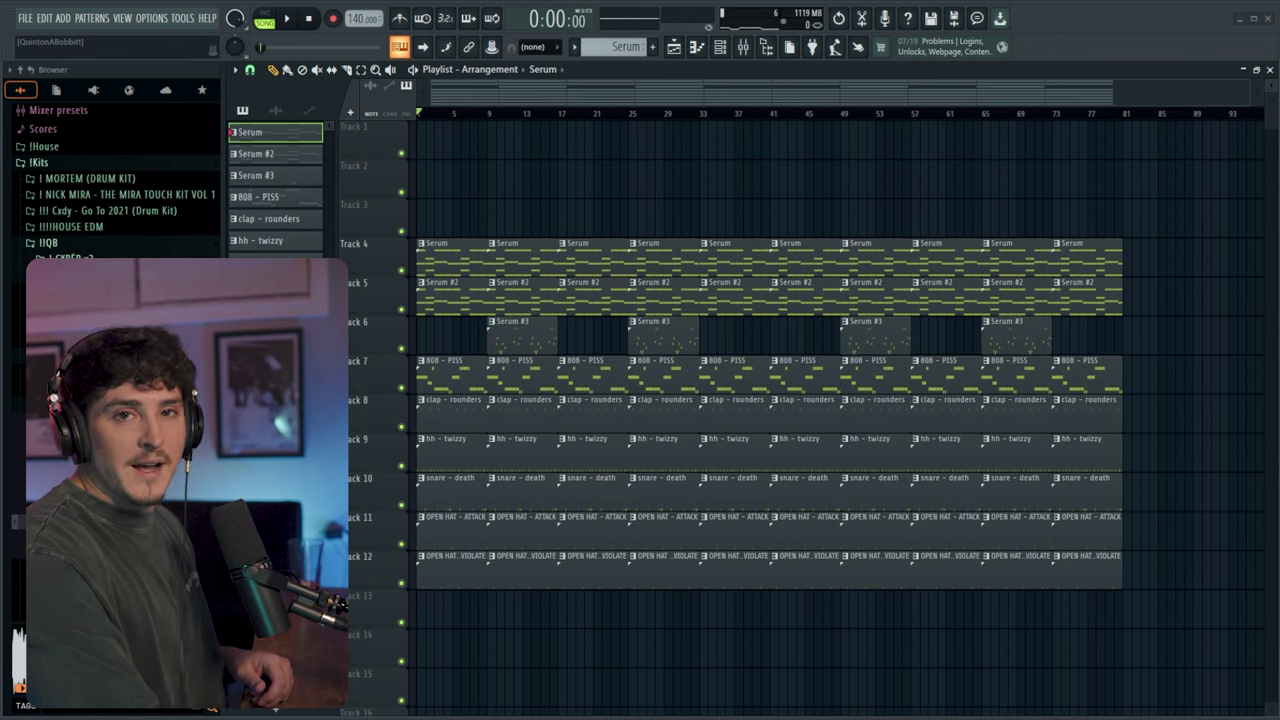
- Load the five vocal presets from File Explorer's Ian - Waves folder onto mixer tracks 12 to 16: Main Vox, verb, Adlibs, delay and demon
{"action": "left_click_drag", "start_coordinate": [640, 0], "coordinate": [663, 104]}
{"action": "left_click", "coordinate": [742, 47]}
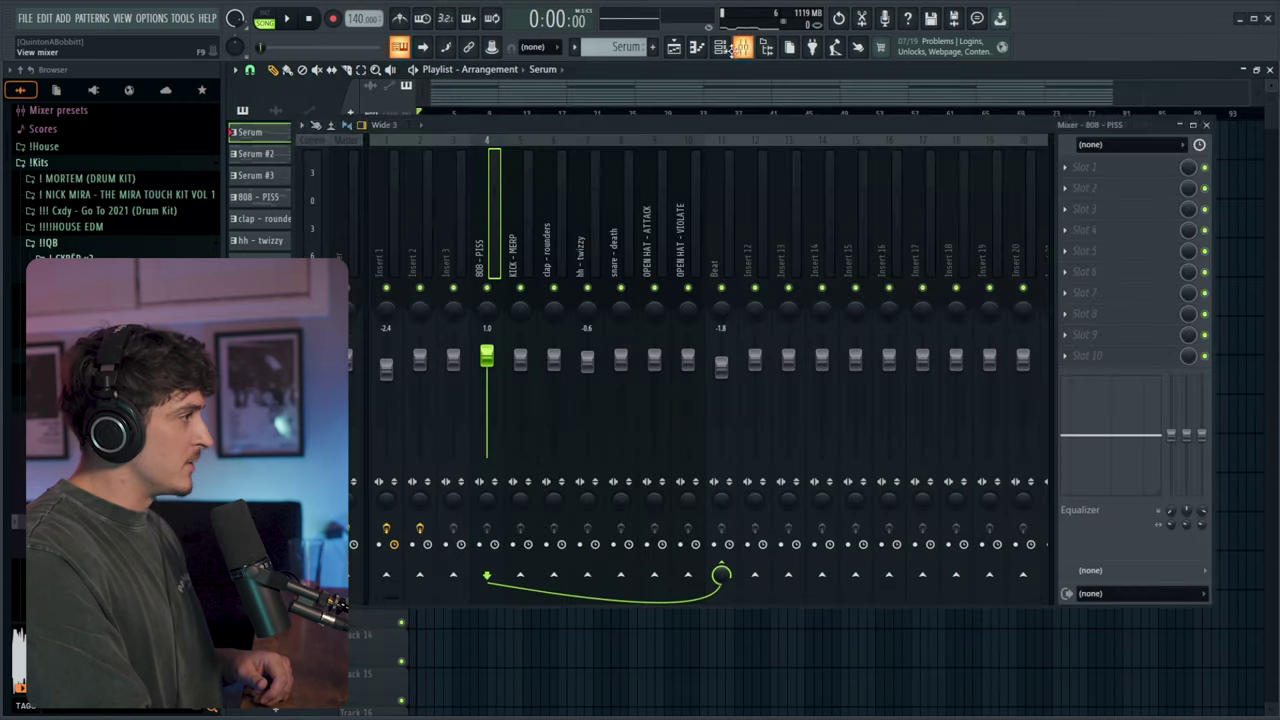
{"action": "left_click", "coordinate": [754, 270]}
{"action": "key", "text": "alt+Tab"}
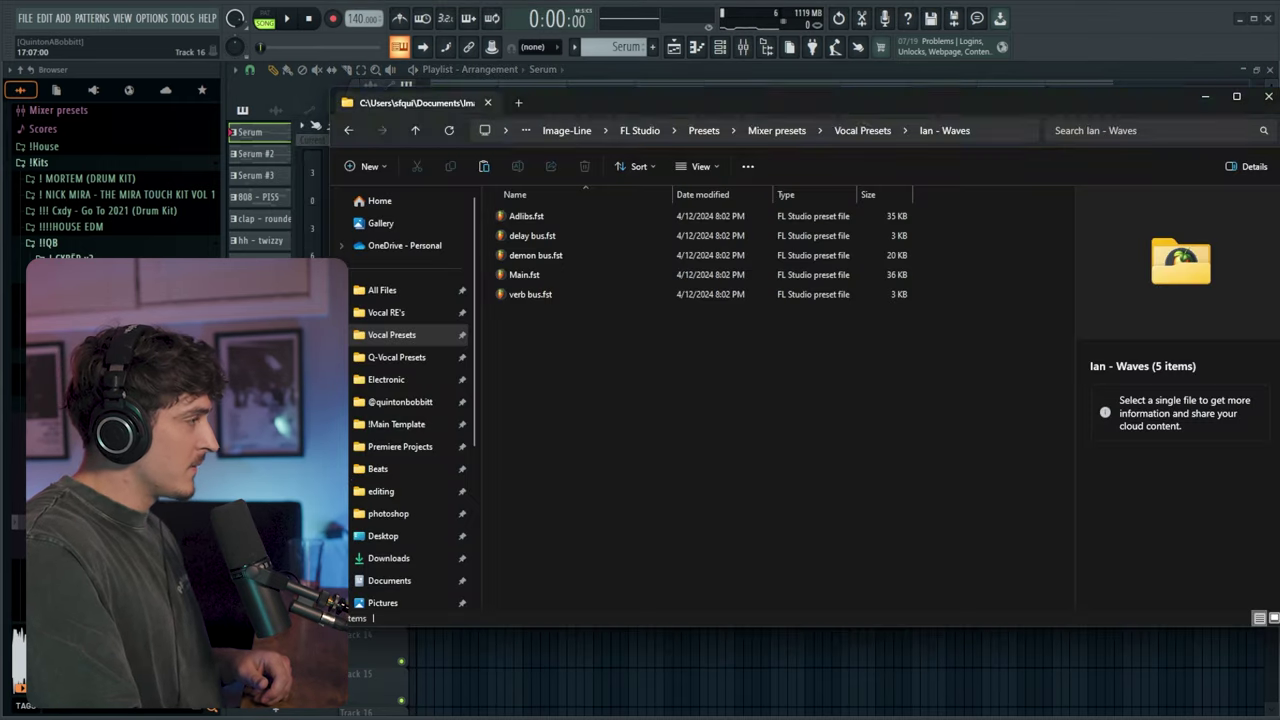
{"action": "left_click_drag", "start_coordinate": [642, 100], "coordinate": [954, 280]}
{"action": "left_click_drag", "start_coordinate": [865, 534], "coordinate": [831, 373]}
{"action": "left_click_drag", "start_coordinate": [837, 461], "coordinate": [768, 232]}
{"action": "left_click_drag", "start_coordinate": [823, 527], "coordinate": [862, 388]}
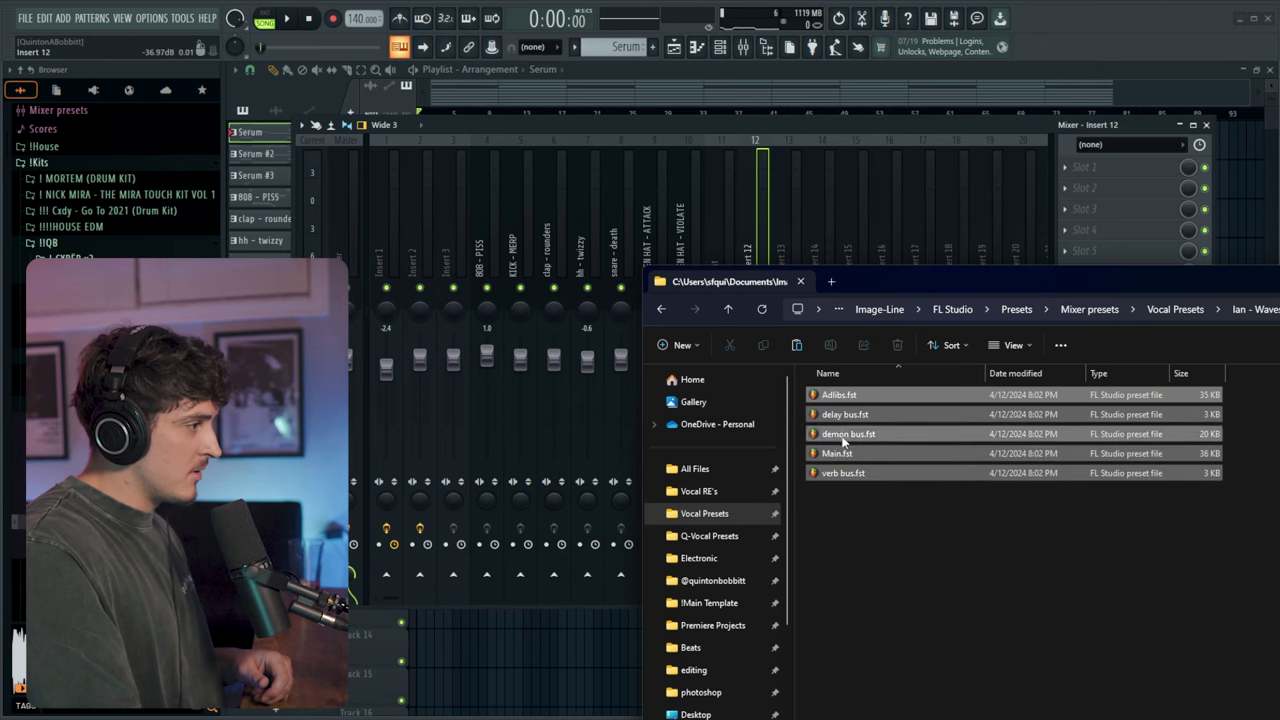
{"action": "left_click_drag", "start_coordinate": [762, 213], "coordinate": [765, 244]}
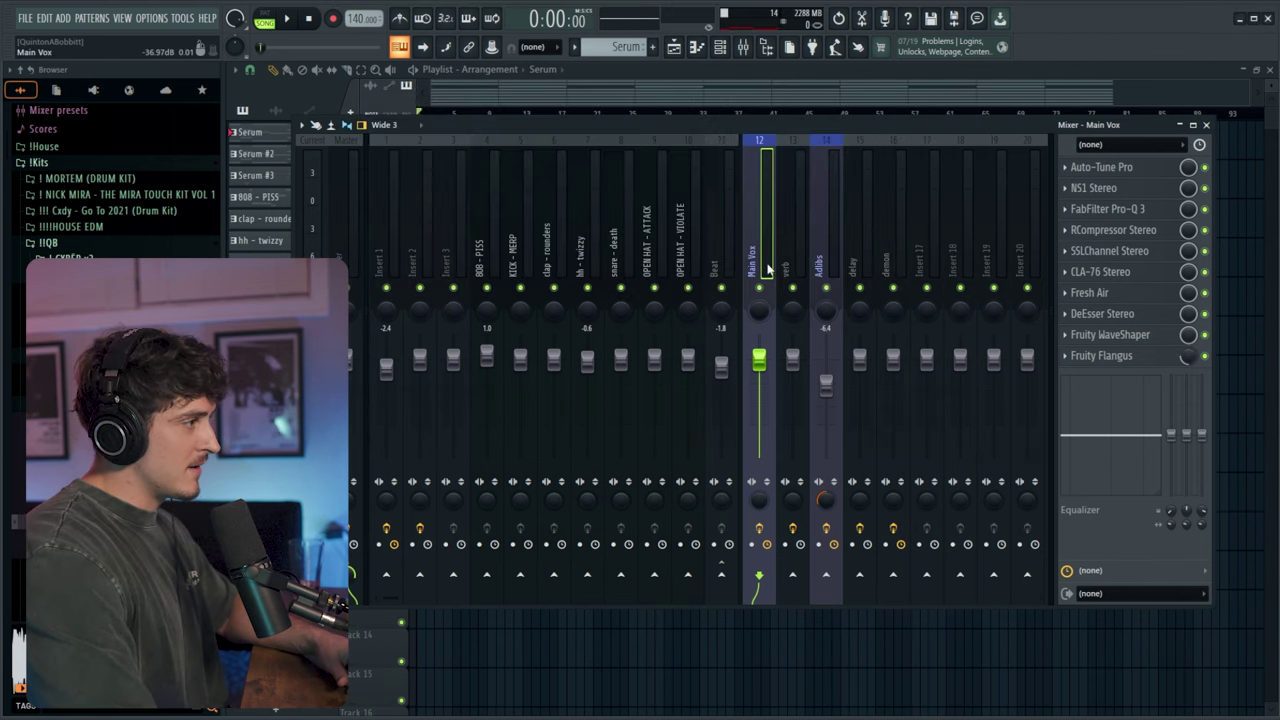
- Reorder the vocal mixer tracks by moving verb one slot past Adlibs, so Adlibs sits beside Main Vox
{"action": "left_click", "coordinate": [859, 265]}
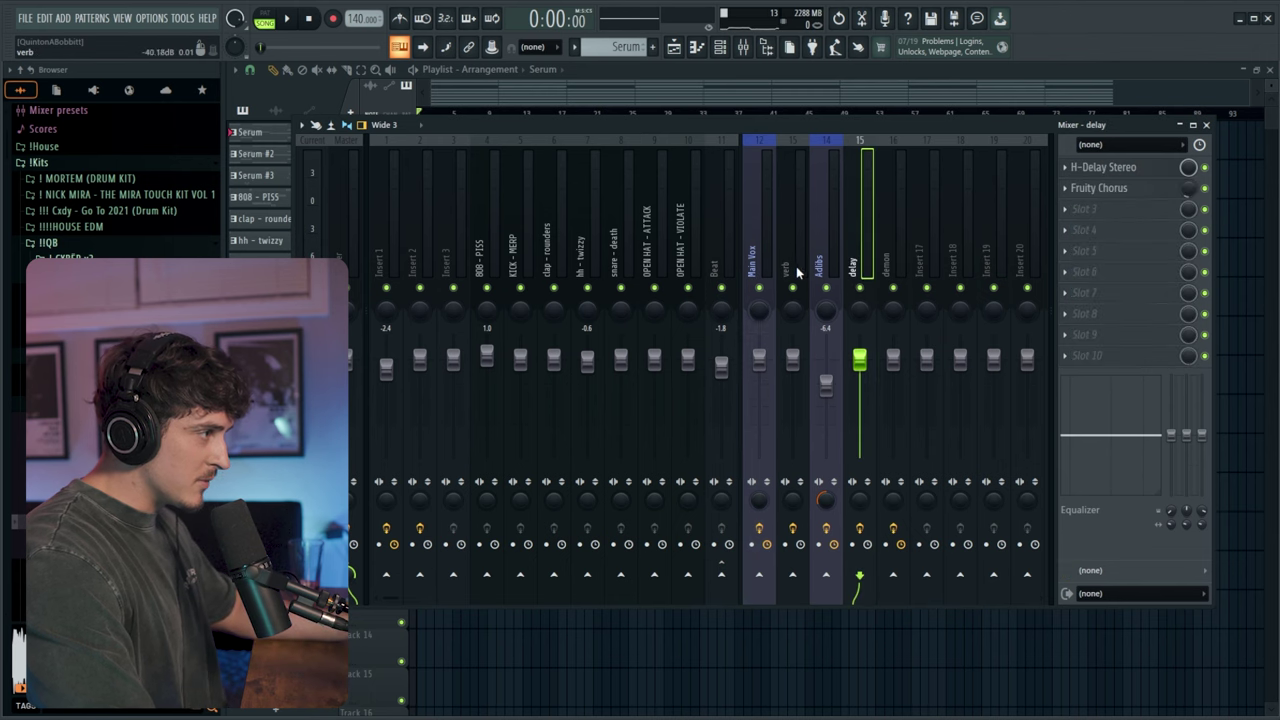
{"action": "left_click", "coordinate": [797, 270]}
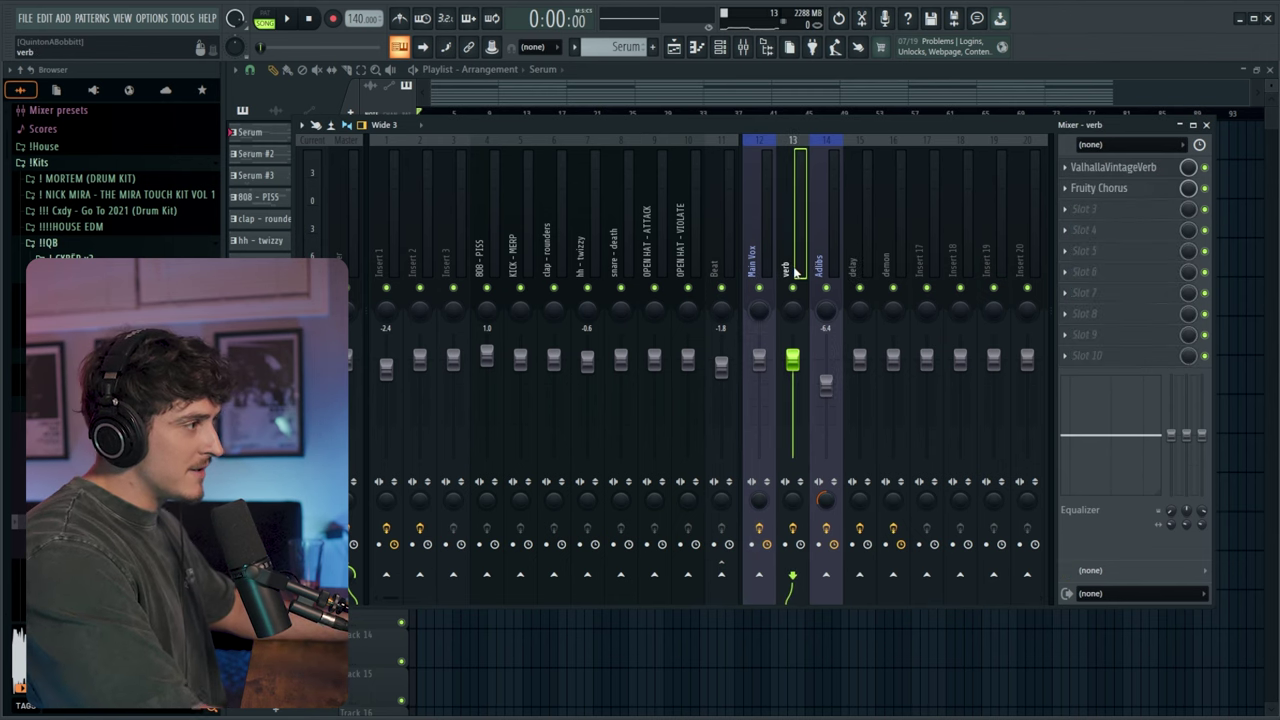
{"action": "key", "text": "alt+Right"}
- Send Main Vox and Adlibs to the verb, delay and demon buses, with the Main Vox delay send at 20%
{"action": "left_click", "coordinate": [765, 272]}
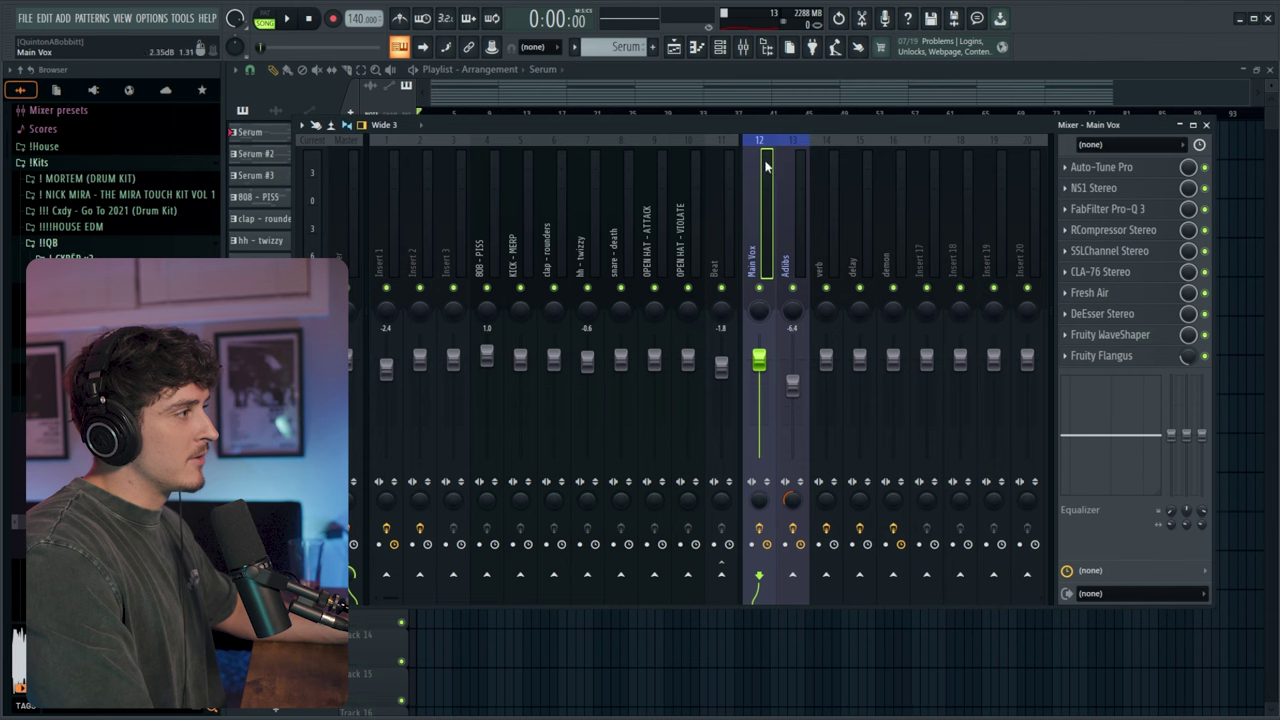
{"action": "left_click", "coordinate": [826, 574]}
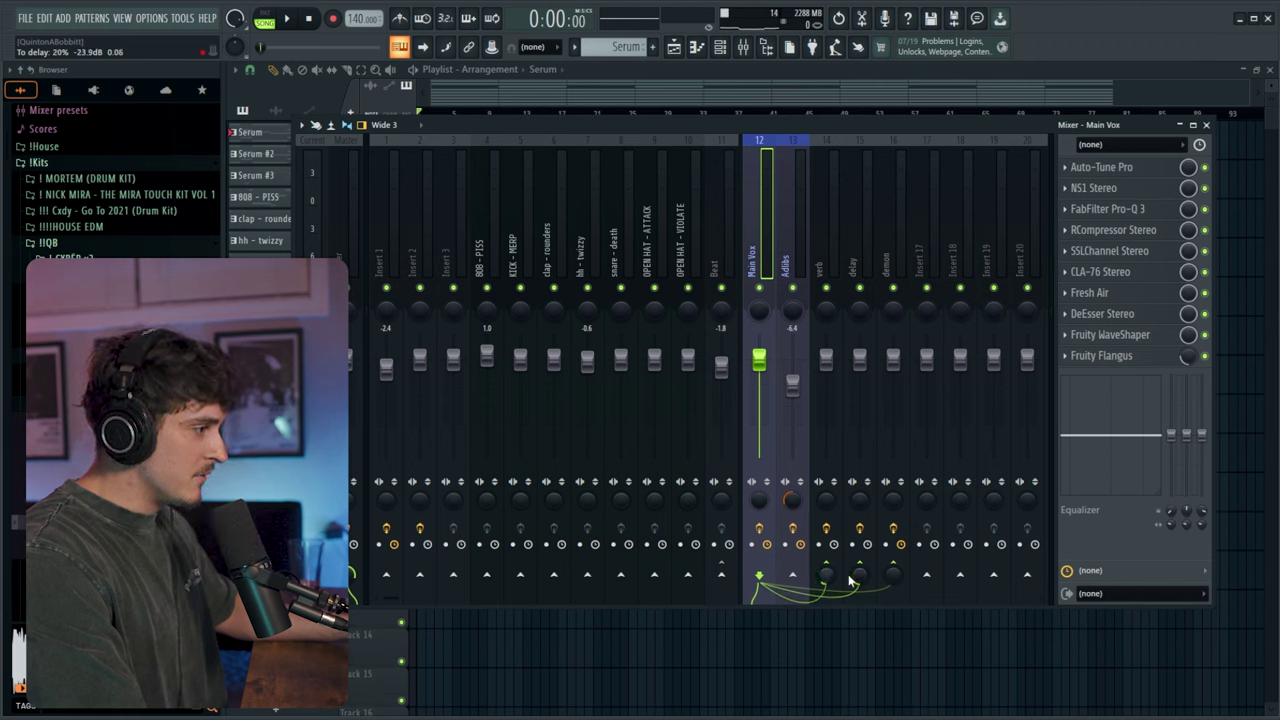
{"action": "left_click", "coordinate": [800, 285]}
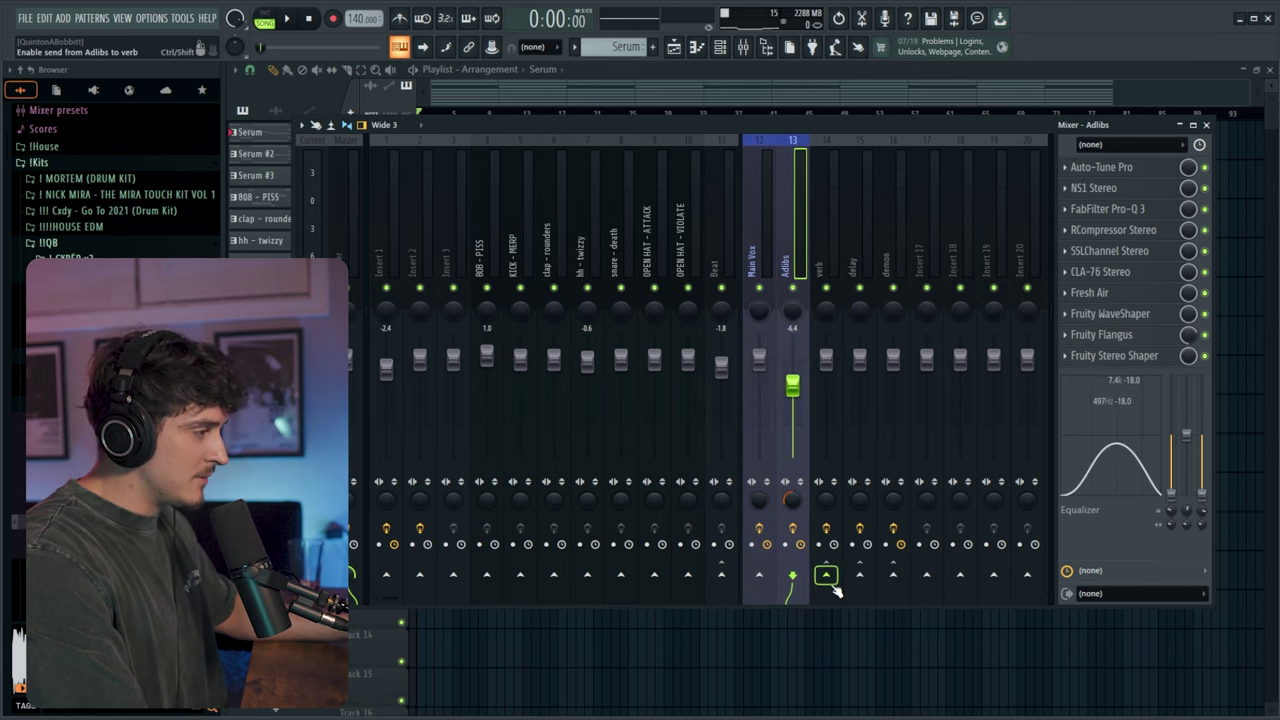
- Set Auto-Tune Pro on the Main Vox mixer track to the key of G with the Minor scale
{"action": "left_click", "coordinate": [754, 250]}
{"action": "left_click", "coordinate": [1102, 168]}
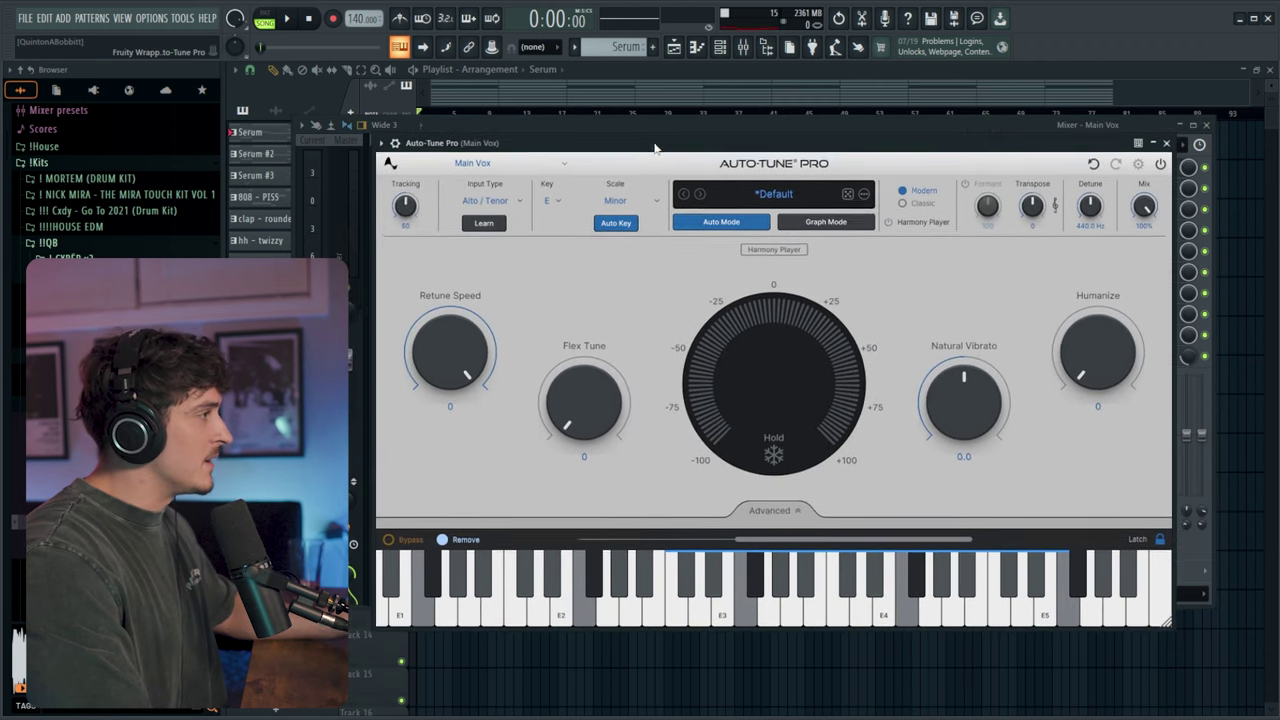
{"action": "left_click", "coordinate": [553, 200]}
{"action": "left_click", "coordinate": [565, 158]}
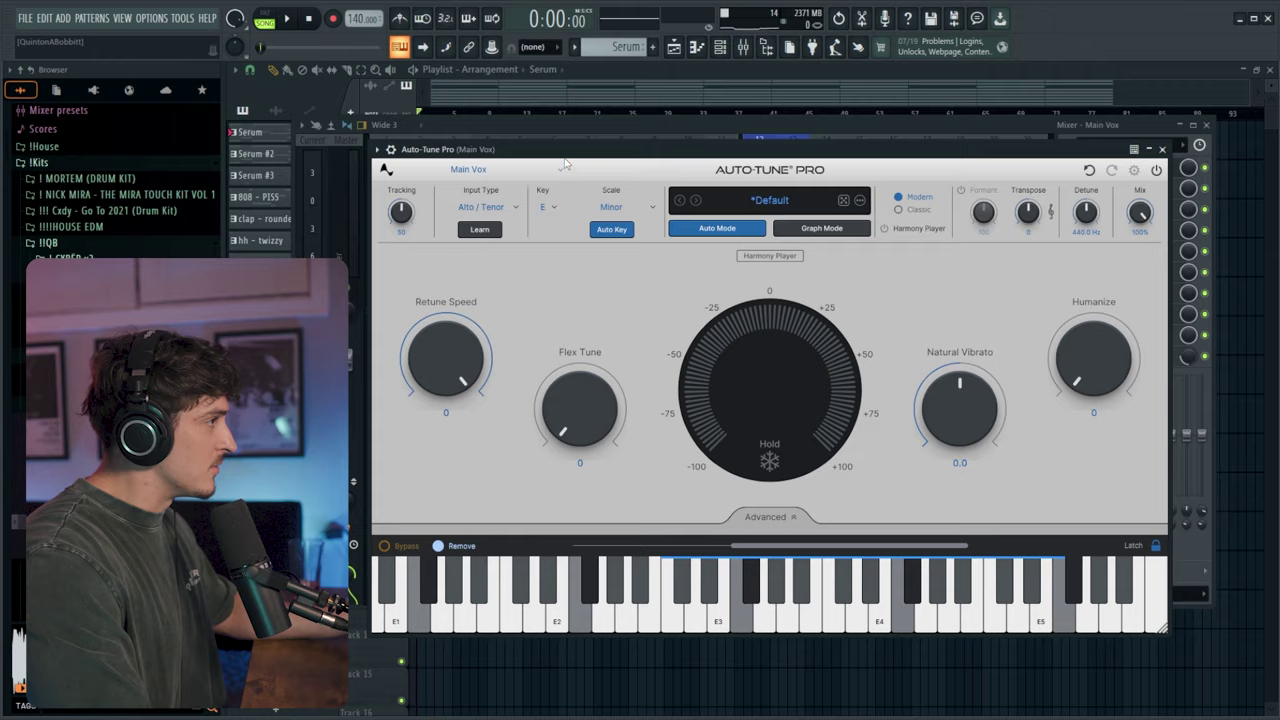
{"action": "left_click", "coordinate": [603, 90]}
{"action": "double_click", "coordinate": [449, 243]}
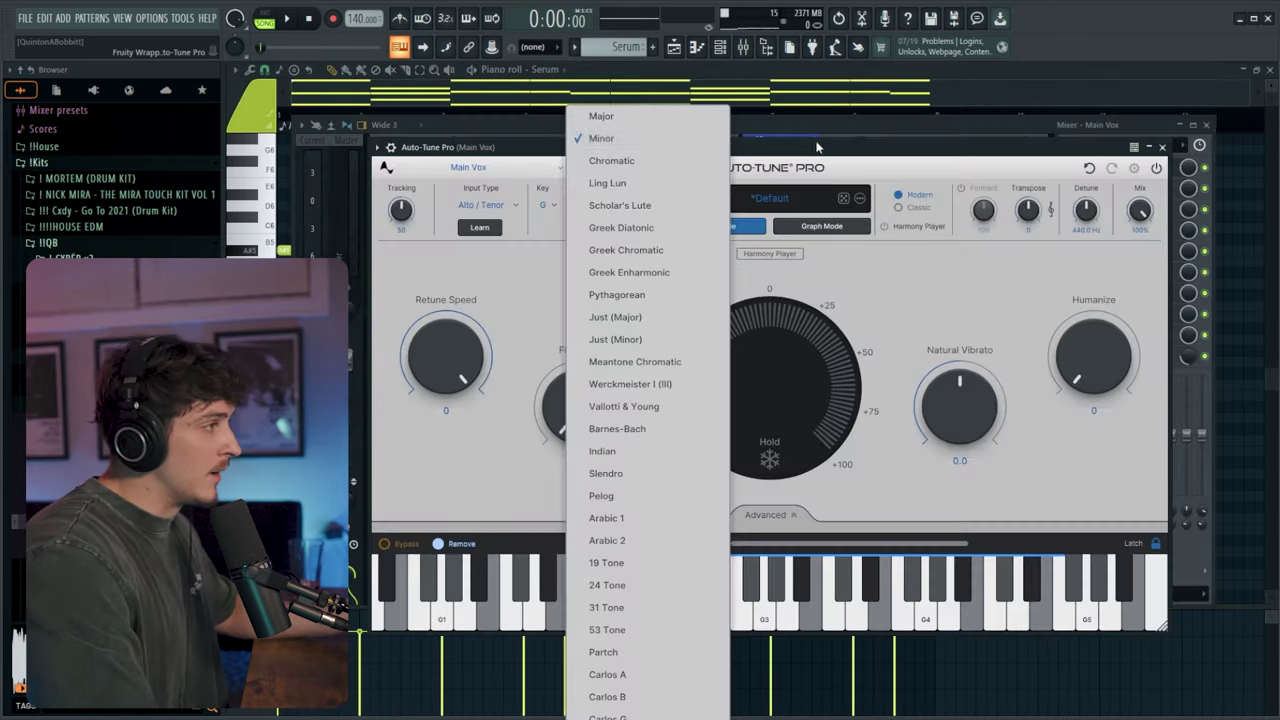
{"action": "left_click", "coordinate": [600, 137]}
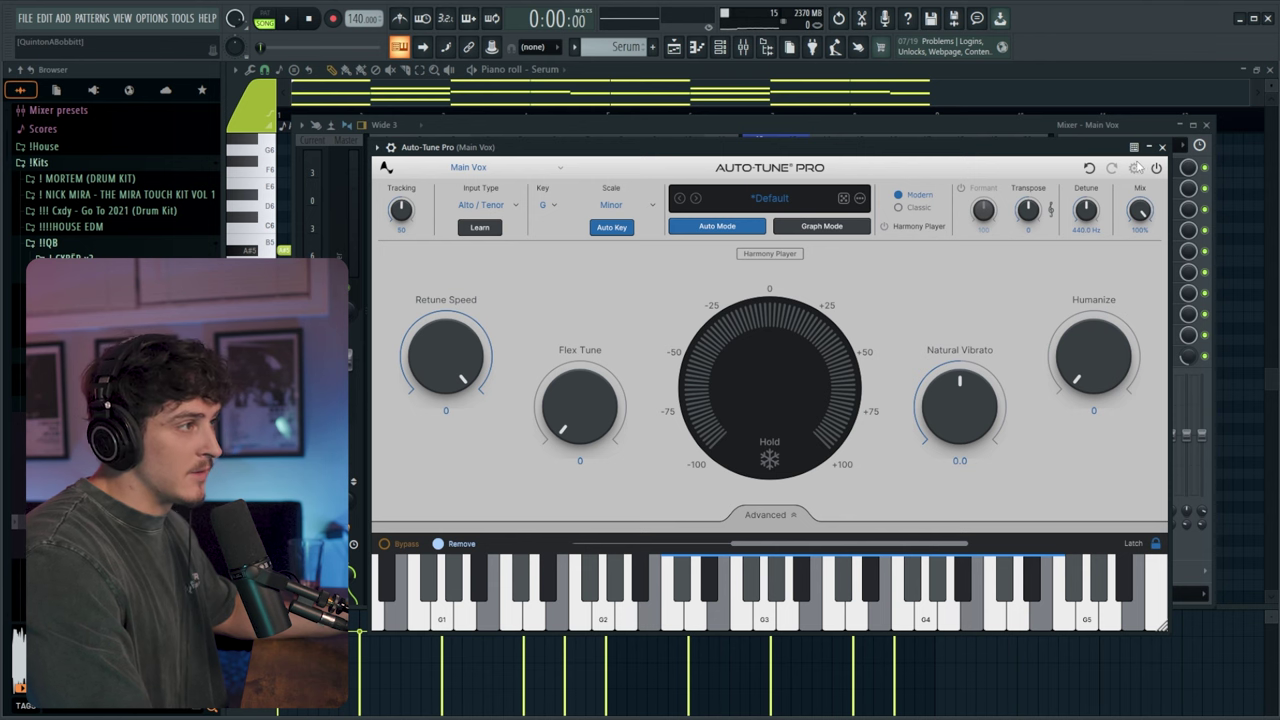
{"action": "left_click", "coordinate": [1161, 147]}
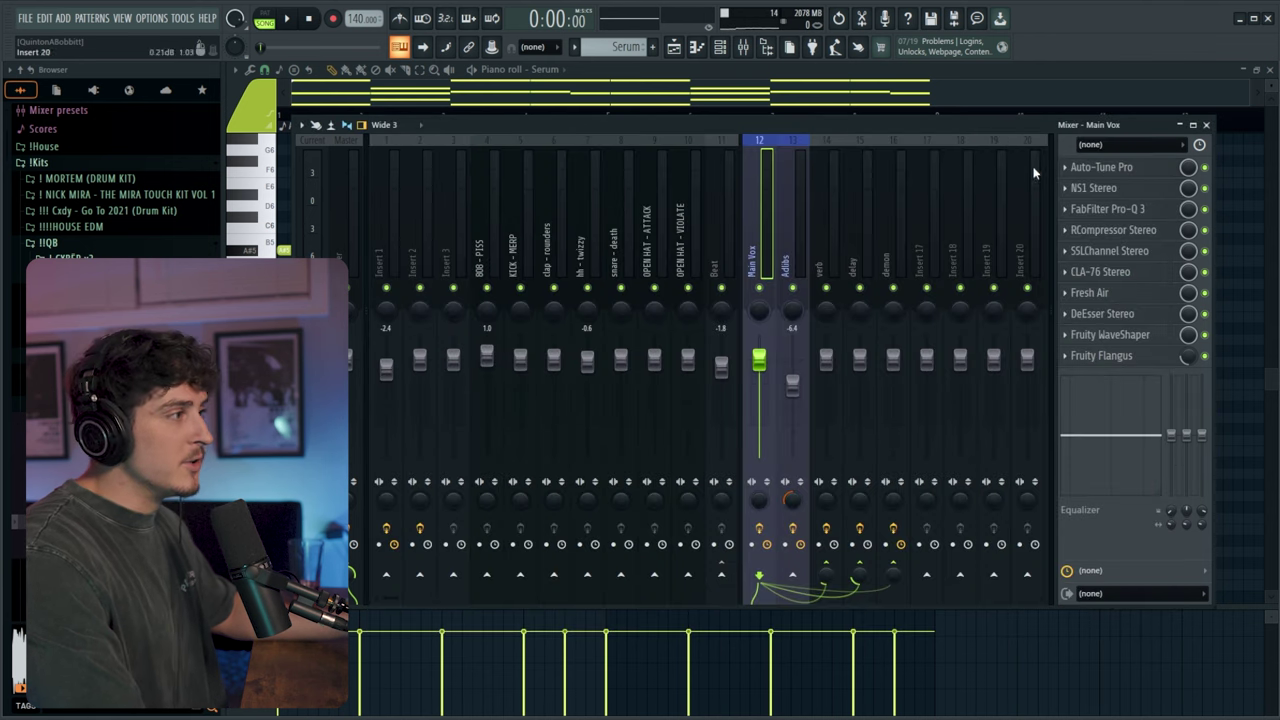
- Assign the Main Vox mixer track to a new audio track and show it in the playlist
{"action": "right_click", "coordinate": [766, 250]}
{"action": "left_click", "coordinate": [714, 106]}
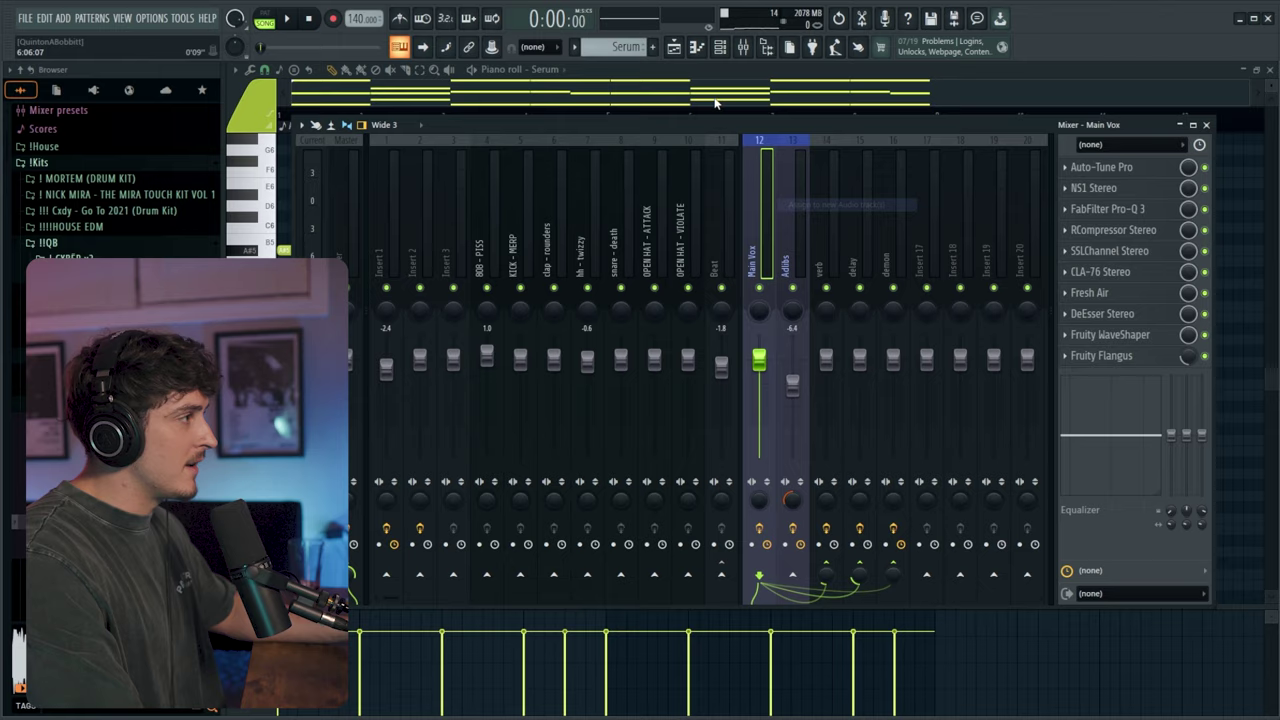
{"action": "left_click", "coordinate": [673, 47]}
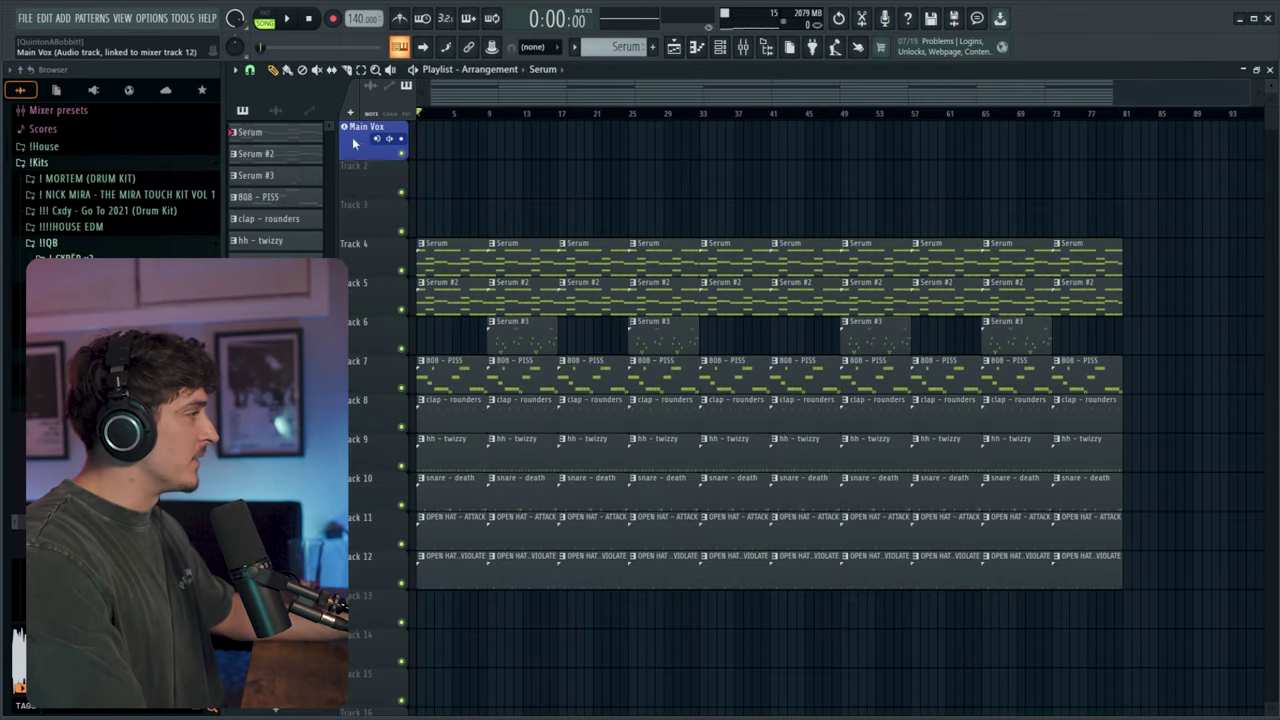
- Set the Main Vox playlist track's source to mono Input 1 and arm it for recording
{"action": "left_click", "coordinate": [388, 140]}
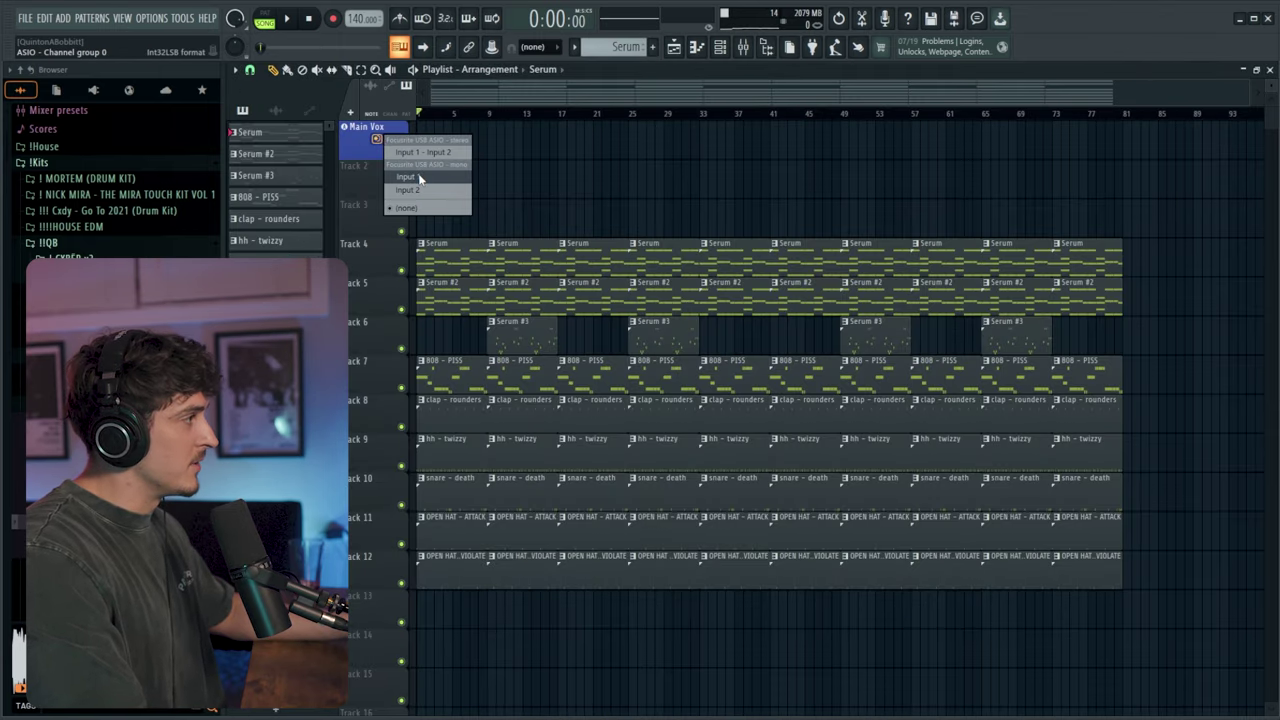
{"action": "left_click", "coordinate": [419, 178]}
{"action": "left_click", "coordinate": [389, 139]}
{"action": "left_click", "coordinate": [356, 165]}
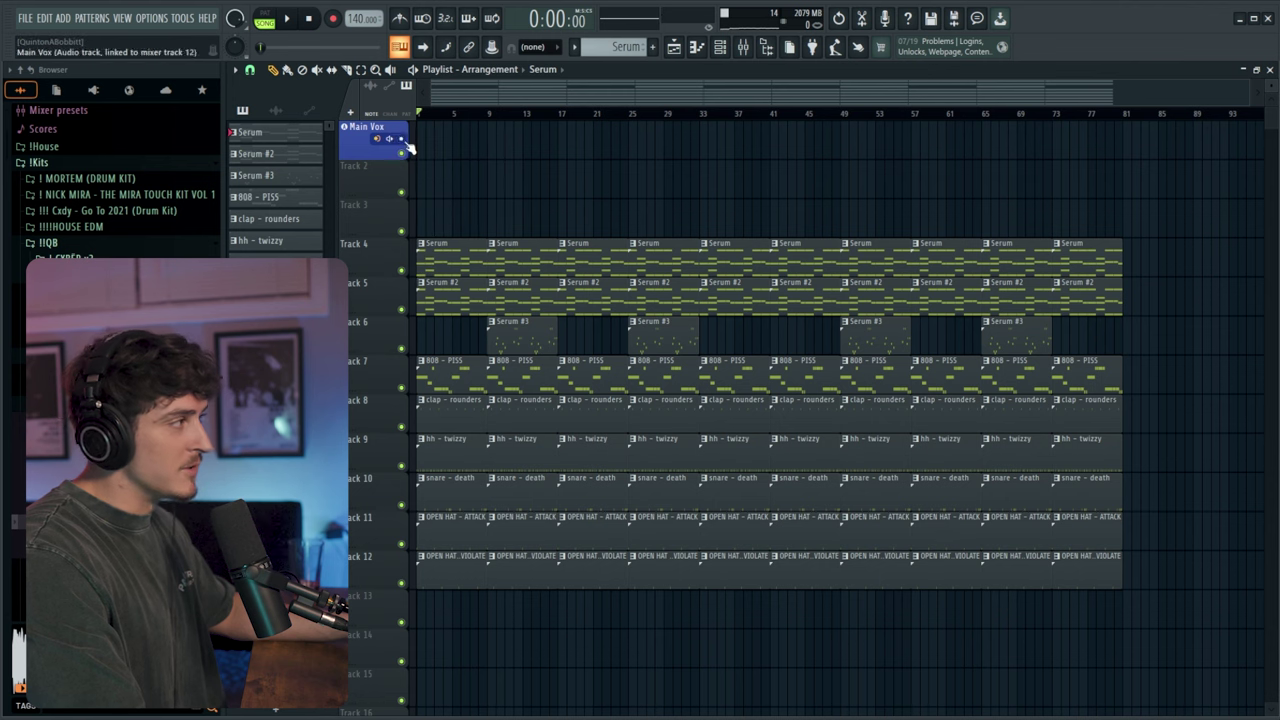
{"action": "left_click", "coordinate": [401, 139]}
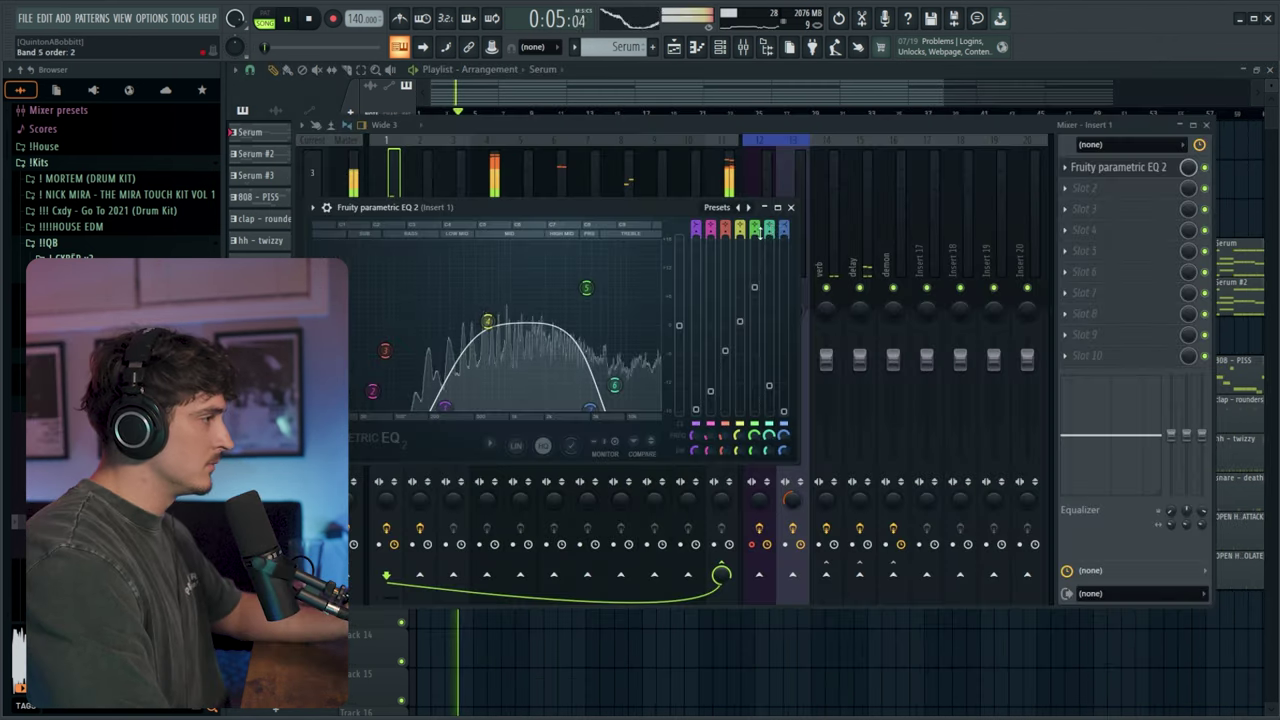
- Play the arrangement and record the main vocal takes onto the Main Vox playlist track
{"action": "key", "text": "F9"}
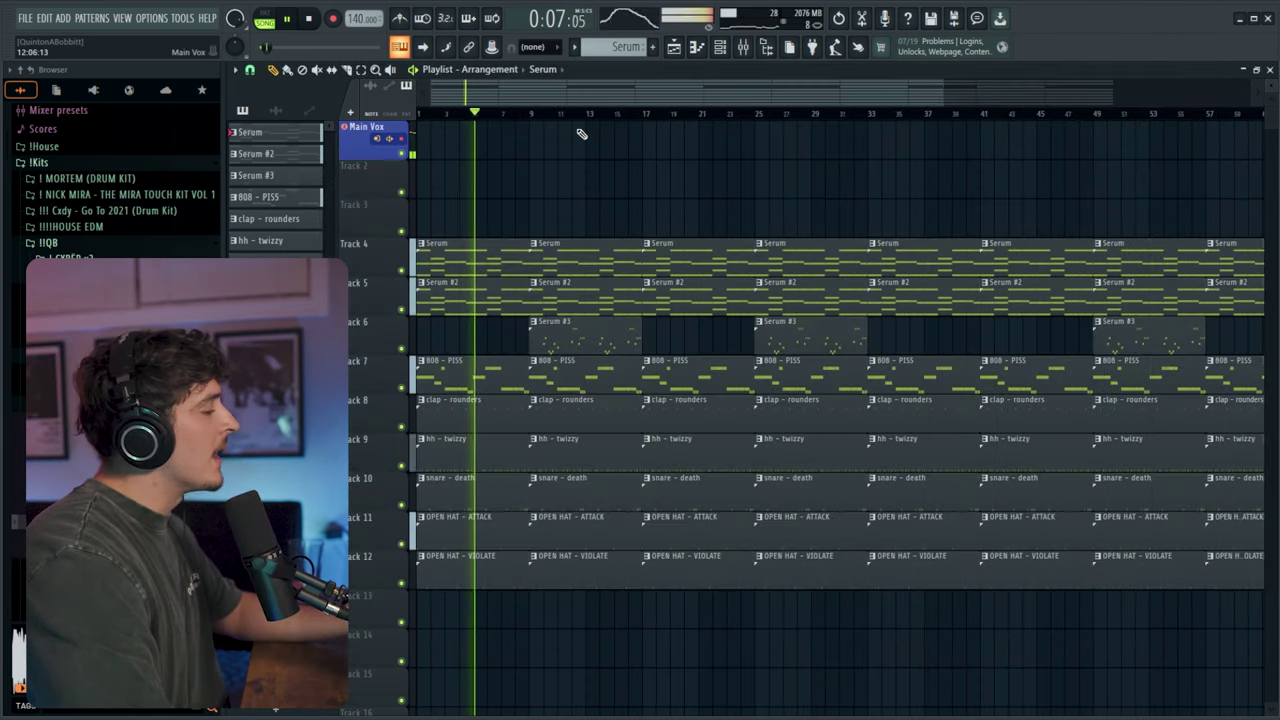
{"action": "scroll", "coordinate": [504, 107], "scroll_direction": "up", "scroll_amount": 2}
{"action": "key", "text": "space"}
{"action": "key", "text": "space"}
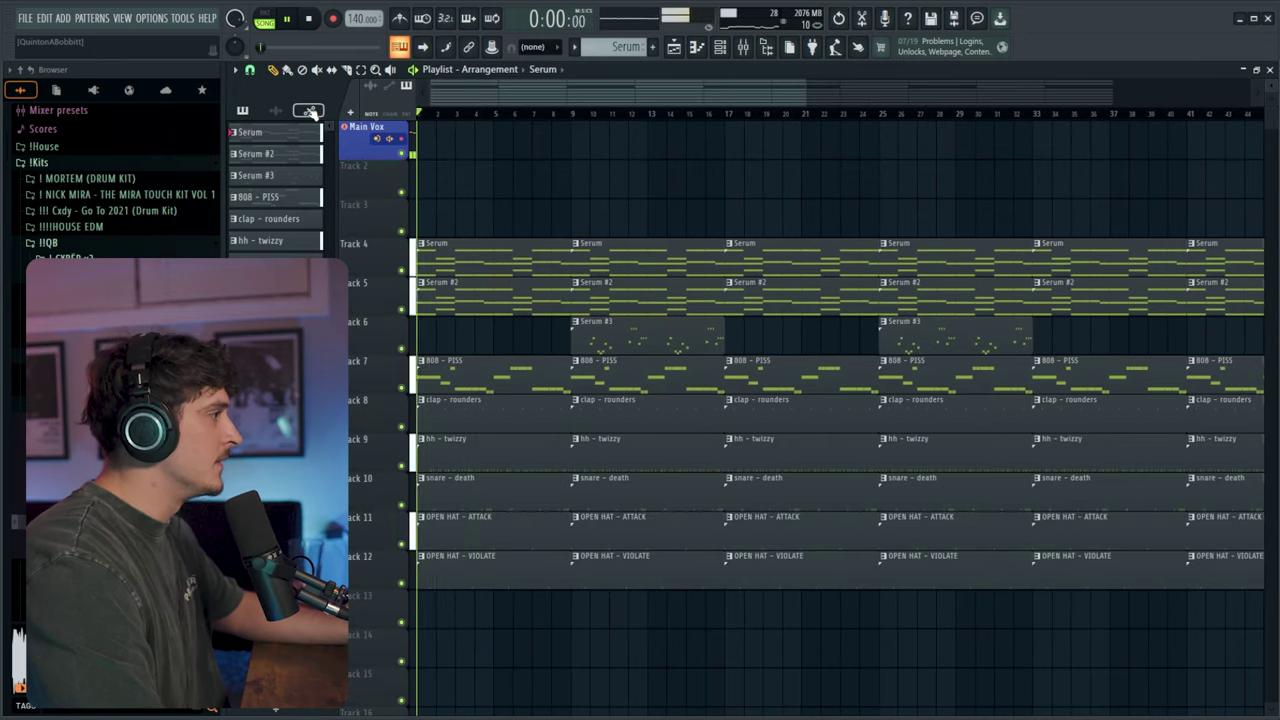
{"action": "scroll", "coordinate": [430, 112], "scroll_direction": "up", "scroll_amount": 2}
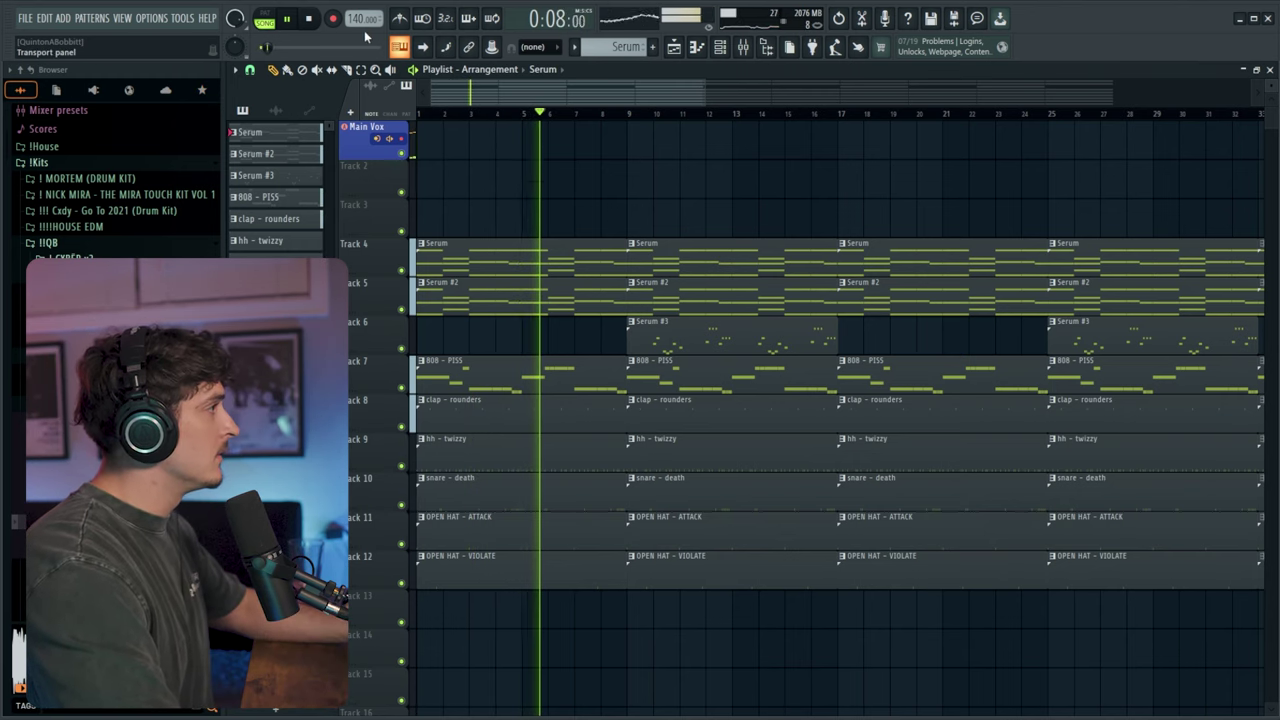
{"action": "scroll", "coordinate": [571, 114], "scroll_direction": "up", "scroll_amount": 3}
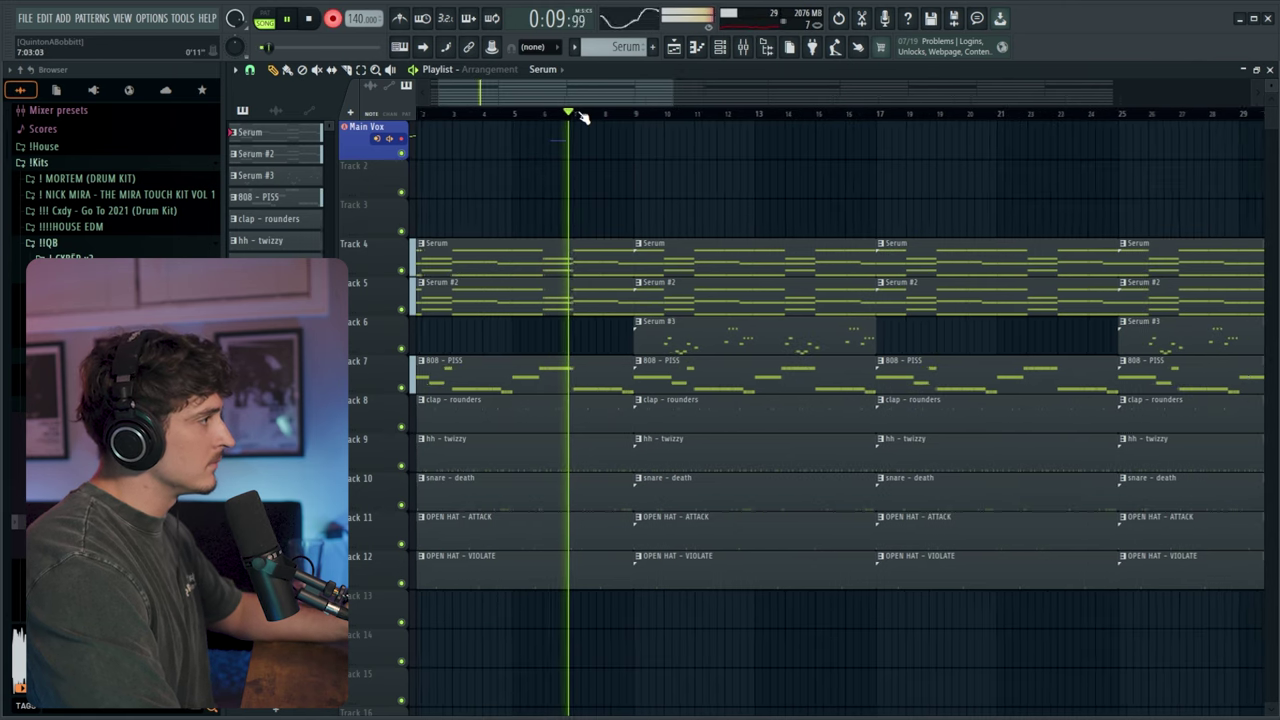
{"action": "left_click_drag", "start_coordinate": [586, 100], "coordinate": [590, 98]}
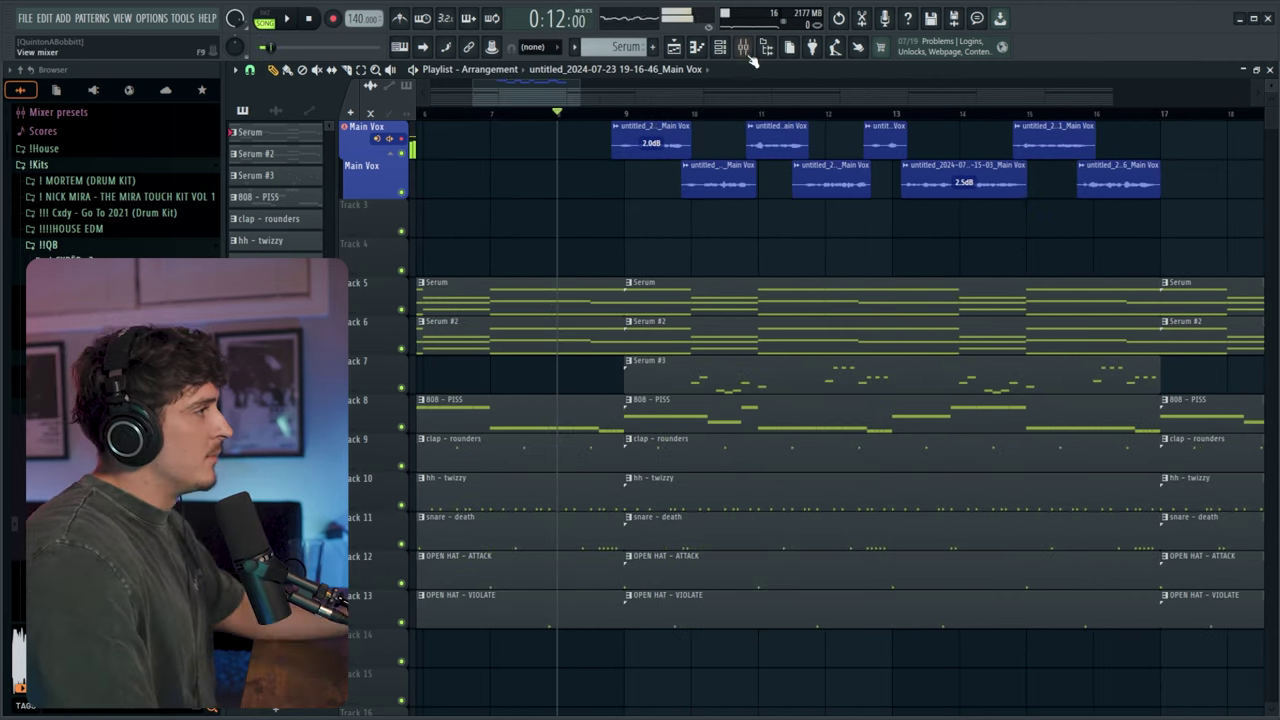
- Assign the Adlibs mixer track to a new audio track in the playlist
{"action": "left_click", "coordinate": [743, 48]}
{"action": "left_click", "coordinate": [797, 264]}
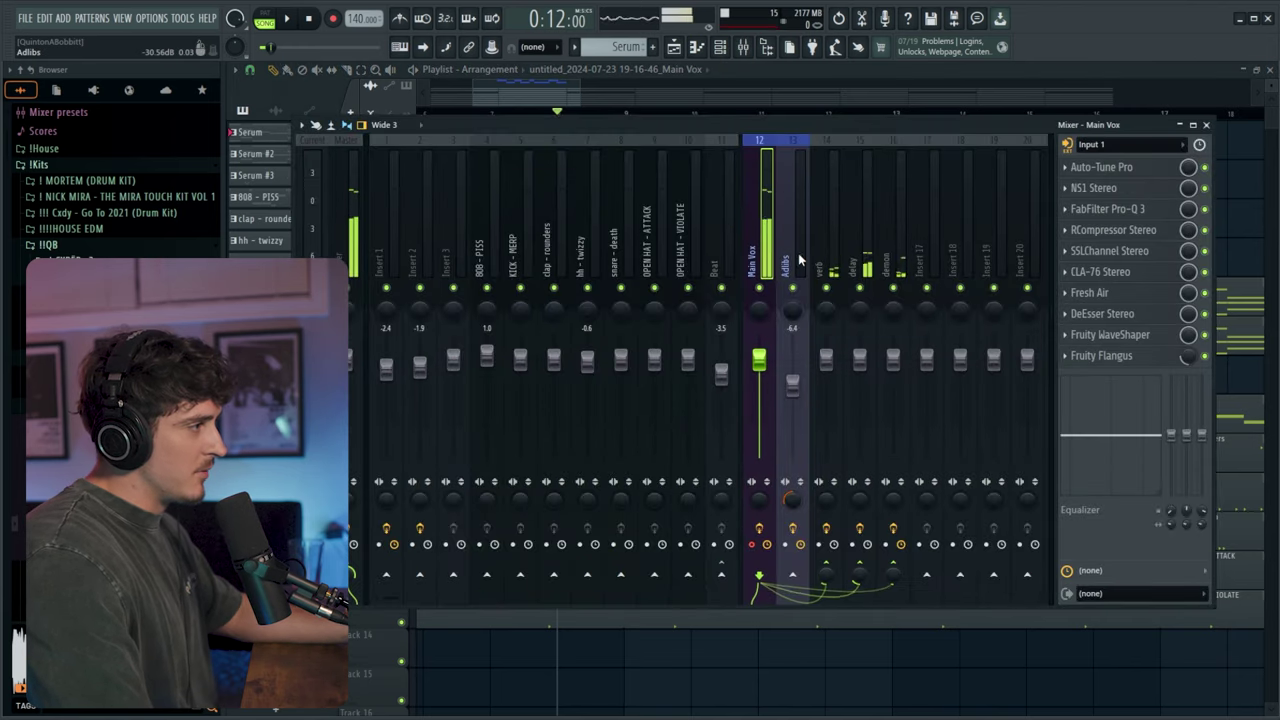
{"action": "right_click", "coordinate": [800, 260]}
{"action": "left_click", "coordinate": [869, 204]}
- Set the Adlibs playlist track's source to Input 1 and arm it for recording in place of Main Vox
{"action": "key", "text": "F9"}
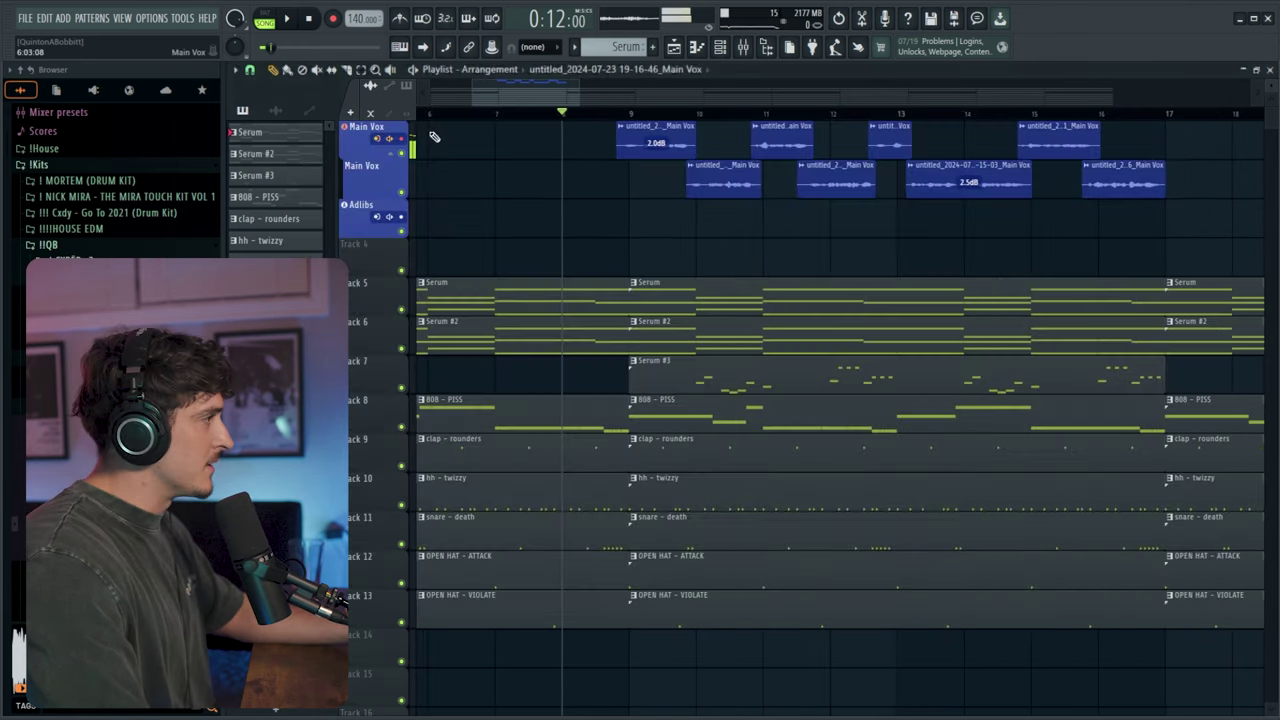
{"action": "left_click", "coordinate": [382, 218]}
{"action": "left_click", "coordinate": [396, 257]}
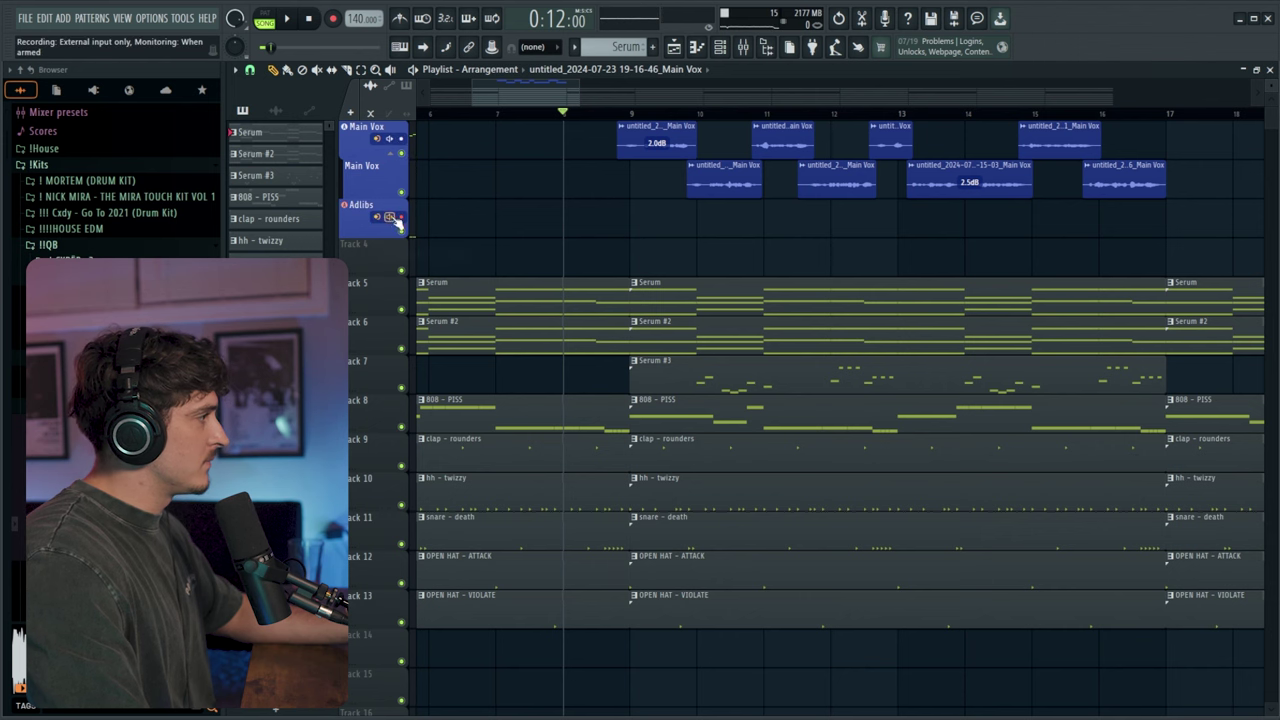
- Set the key of Auto-Tune Pro on the Adlibs mixer track to G
{"action": "left_click", "coordinate": [742, 50]}
{"action": "left_click", "coordinate": [1130, 170]}
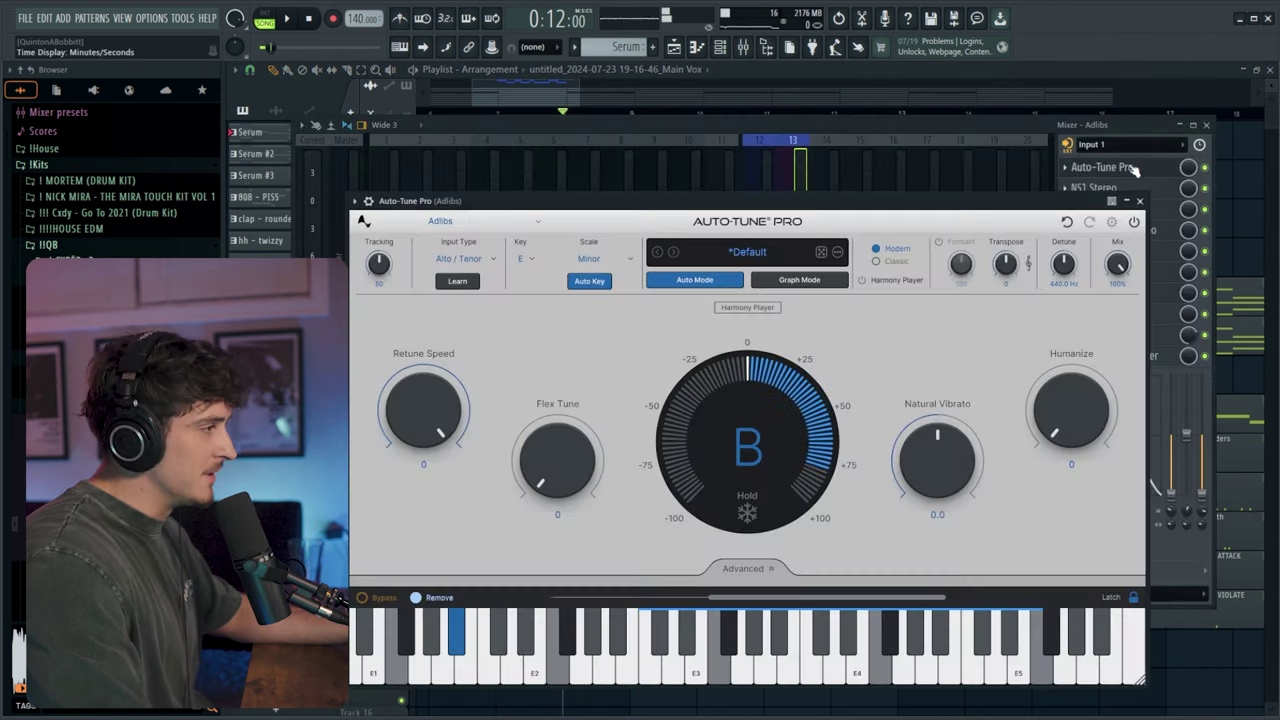
{"action": "left_click", "coordinate": [524, 258]}
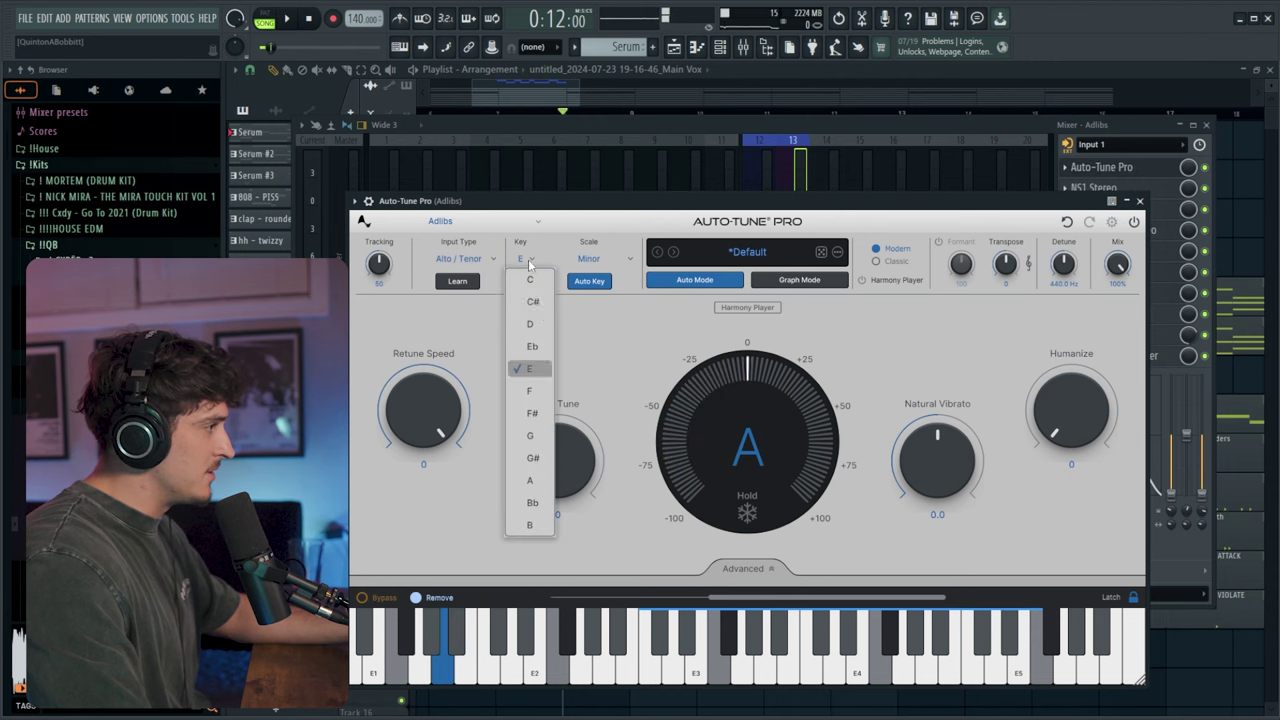
{"action": "left_click", "coordinate": [528, 430]}
{"action": "left_click", "coordinate": [1141, 201]}
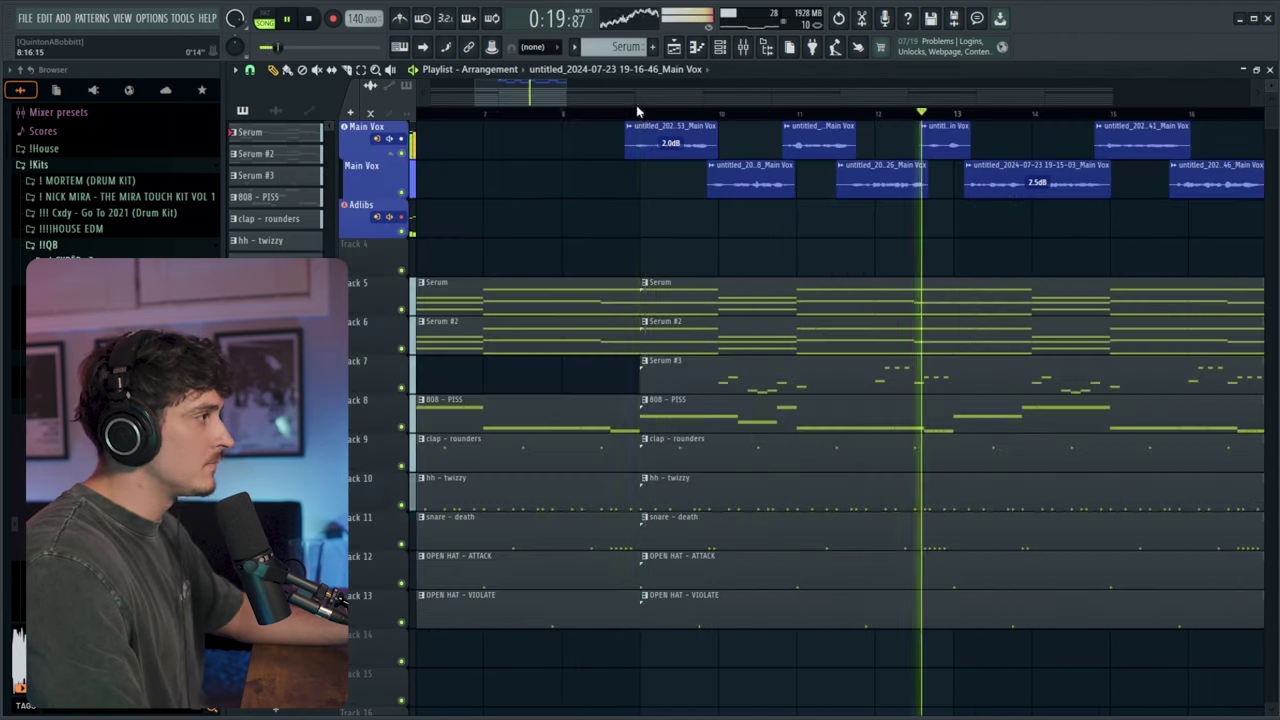
- Record an adlib take on the Adlibs playlist track, spanning roughly bars 9 to 13
{"action": "left_click", "coordinate": [639, 111]}
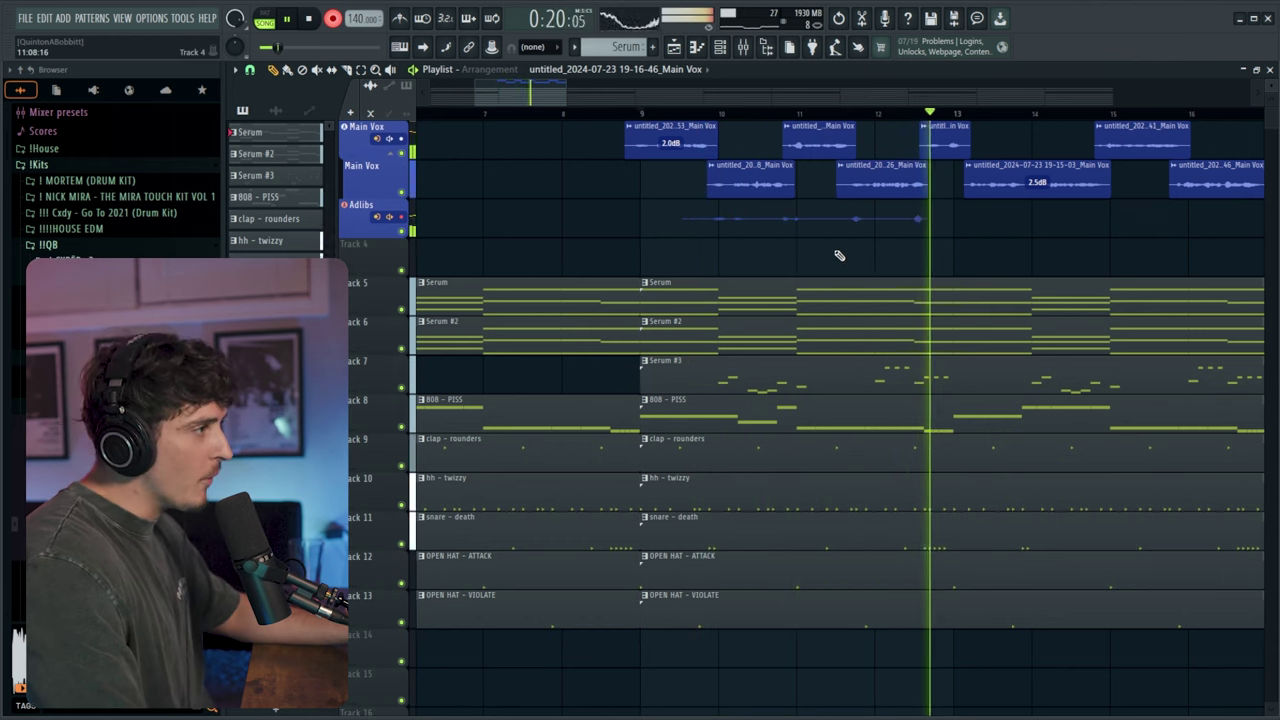
{"action": "key", "text": "space"}
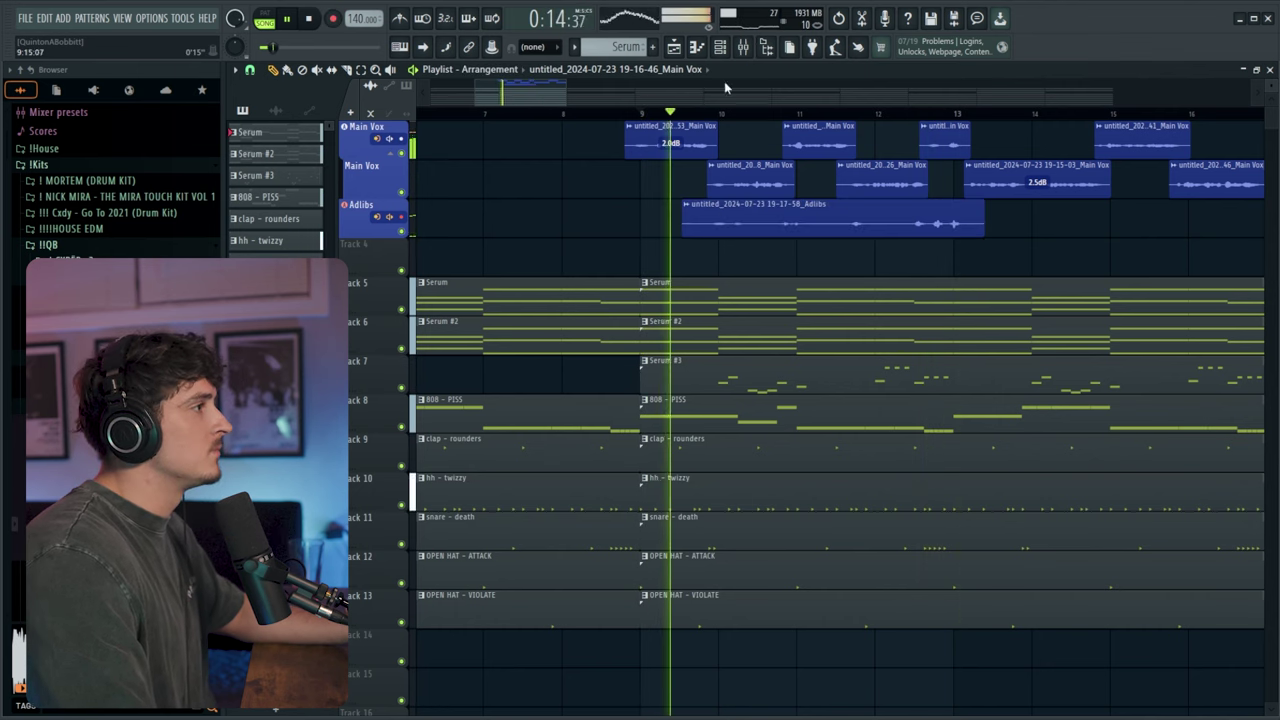
- Set the Adlibs fader to -4.5 dB and its delay send to about 64%, checking H-Delay on the delay track during playback
{"action": "key", "text": "F9"}
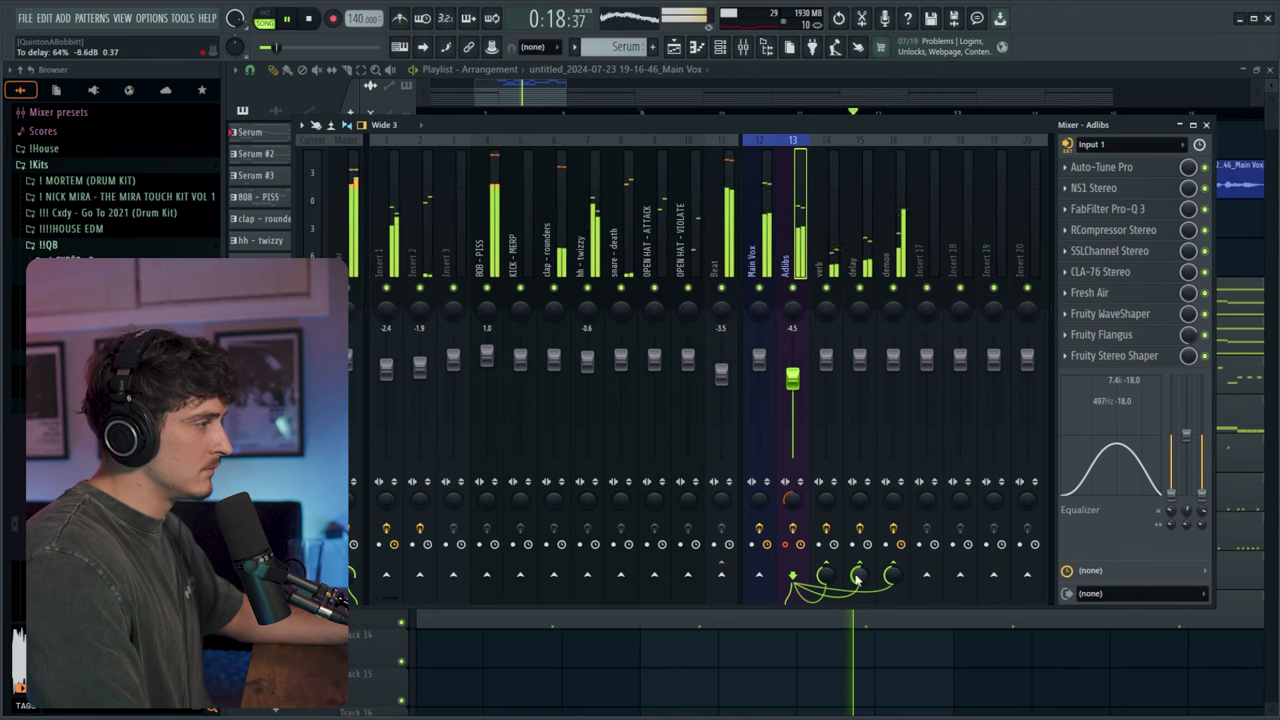
{"action": "left_click", "coordinate": [866, 229]}
{"action": "left_click", "coordinate": [1108, 167]}
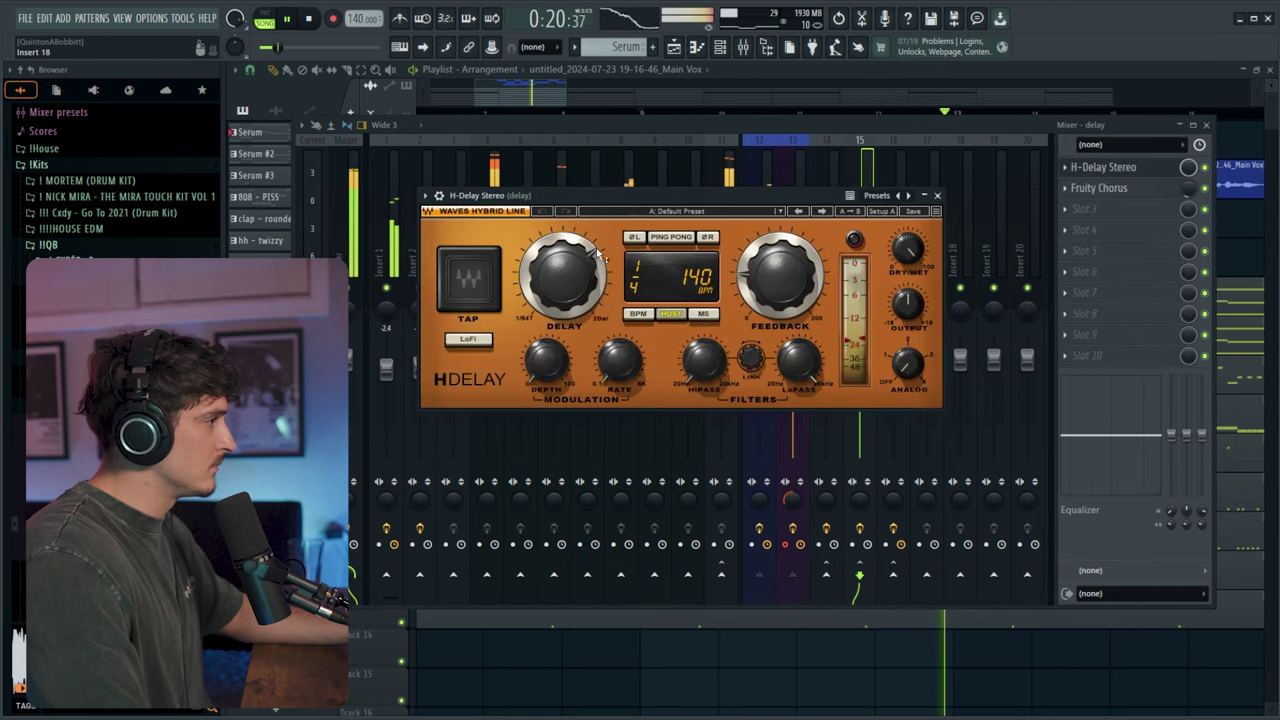
{"action": "left_click", "coordinate": [937, 196]}
{"action": "key", "text": "space"}
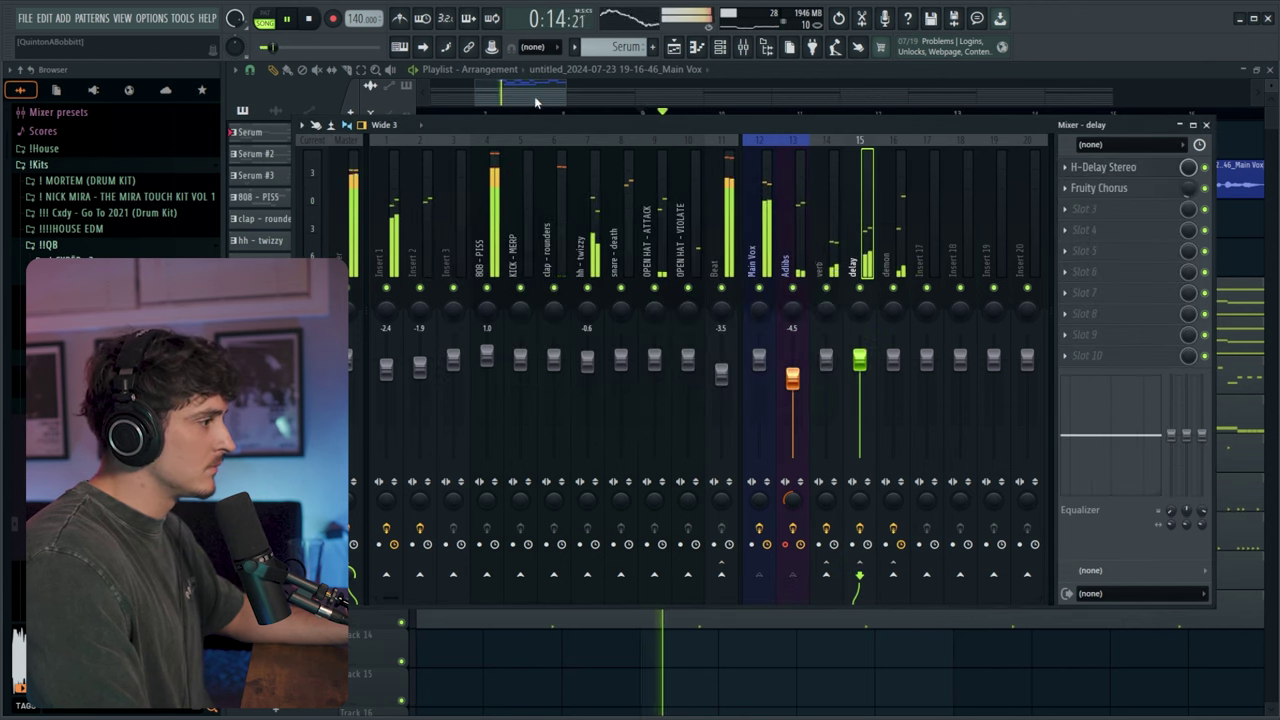
- Record a short adlib on the Adlibs playlist track around bar 14 and trim the clip to the spoken phrase
{"action": "left_click", "coordinate": [797, 252]}
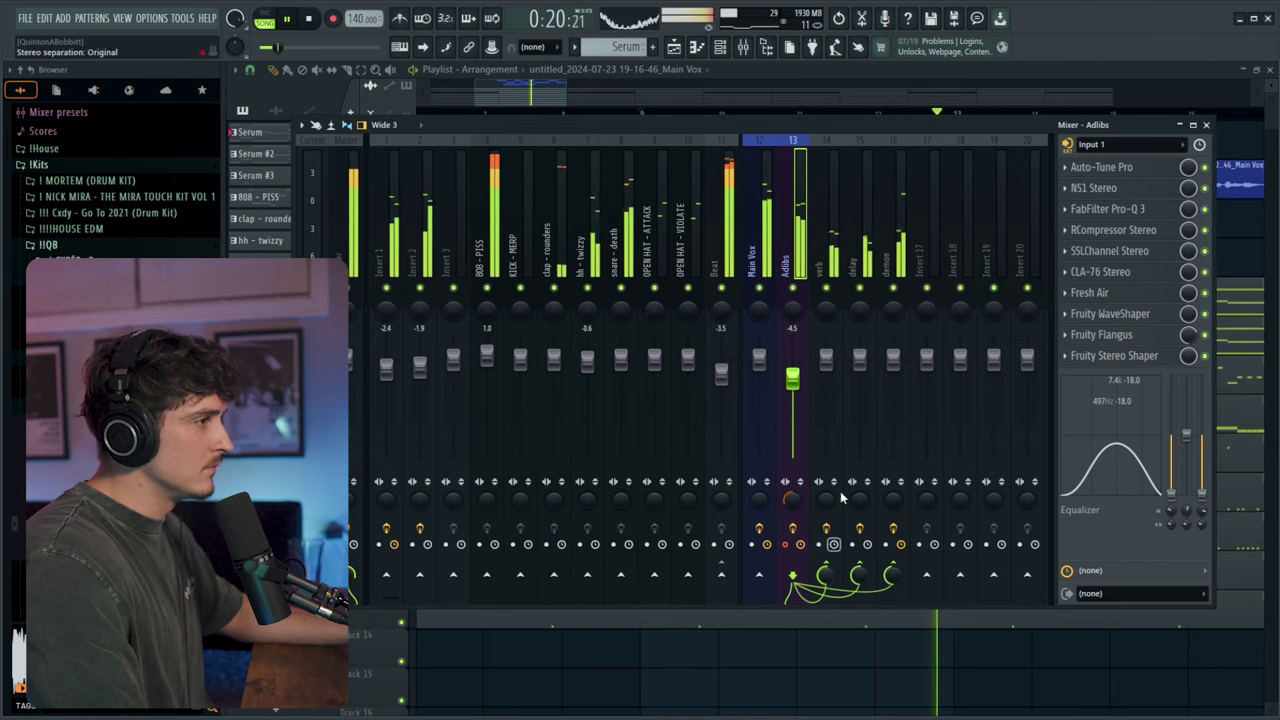
{"action": "key", "text": "F9"}
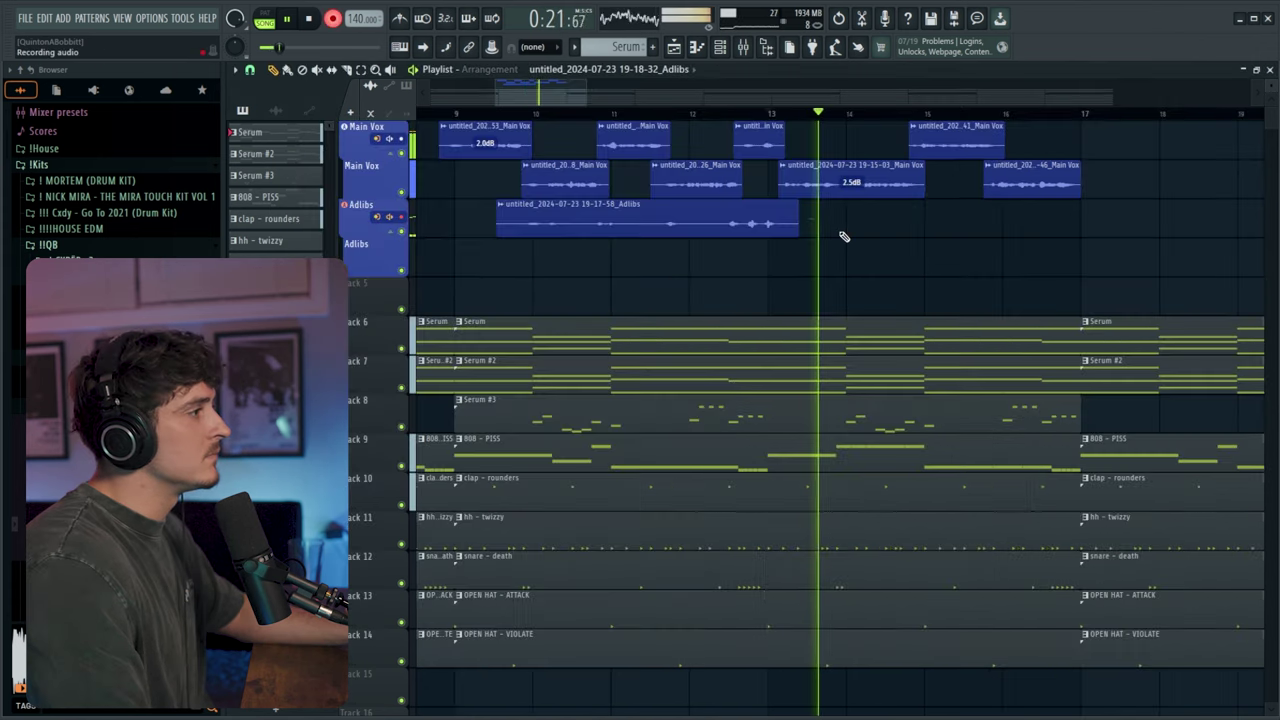
{"action": "left_click_drag", "start_coordinate": [816, 227], "coordinate": [833, 229]}
{"action": "key", "text": "space"}
{"action": "key", "text": "space"}
{"action": "key", "text": "ctrl+z"}
{"action": "key", "text": "space"}
{"action": "key", "text": "space"}
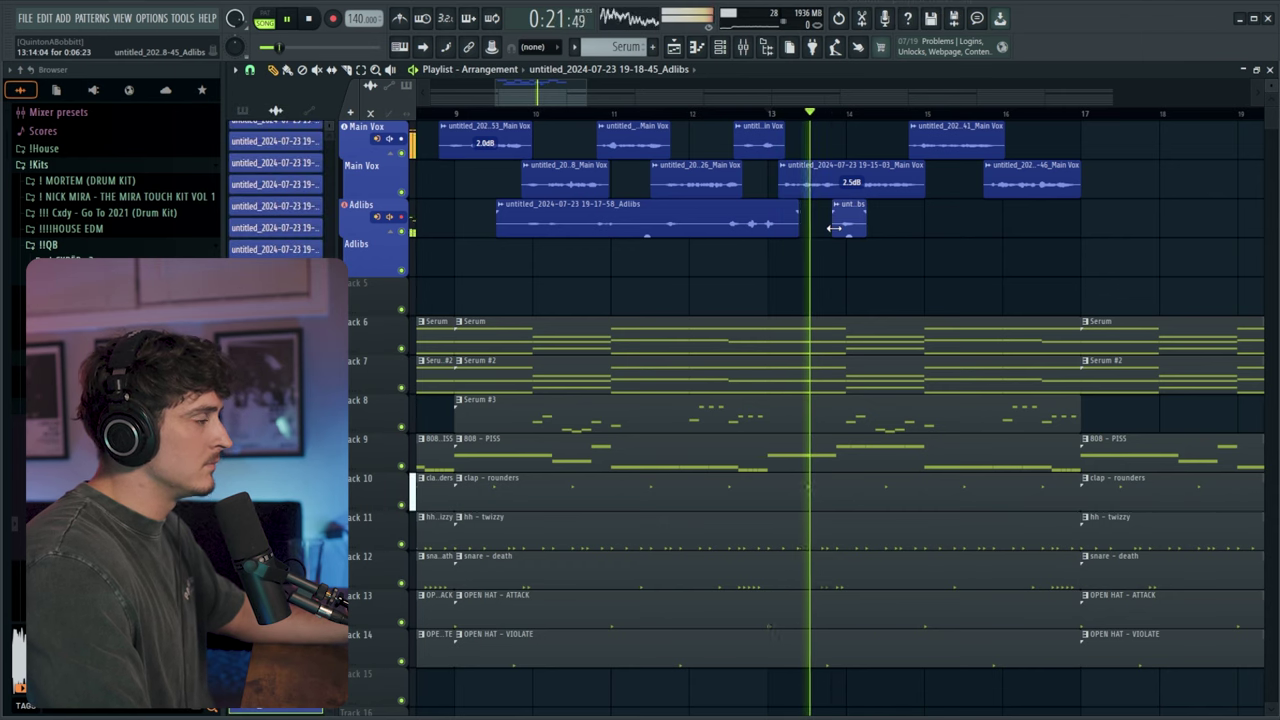
- Duplicate the short adlib clip from around bar 14 to about bar 15 on the same Adlibs lane
{"action": "scroll", "coordinate": [575, 98], "scroll_direction": "down", "scroll_amount": 1}
{"action": "left_click_drag", "start_coordinate": [552, 96], "coordinate": [567, 95]}
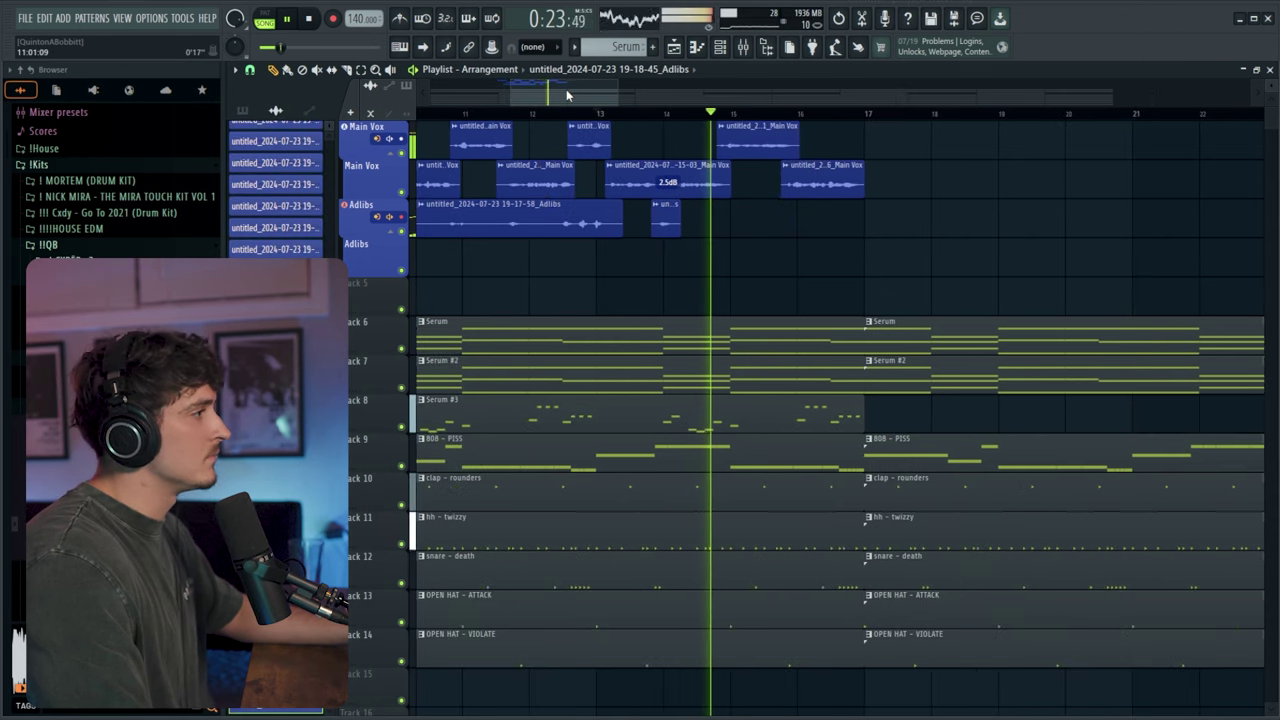
{"action": "left_click_drag", "start_coordinate": [668, 227], "coordinate": [749, 228], "text": "shift"}
- Record another adlib on the second Adlibs lane up to bar 17 and trim its start to just after bar 15
{"action": "key", "text": "space"}
{"action": "key", "text": "space"}
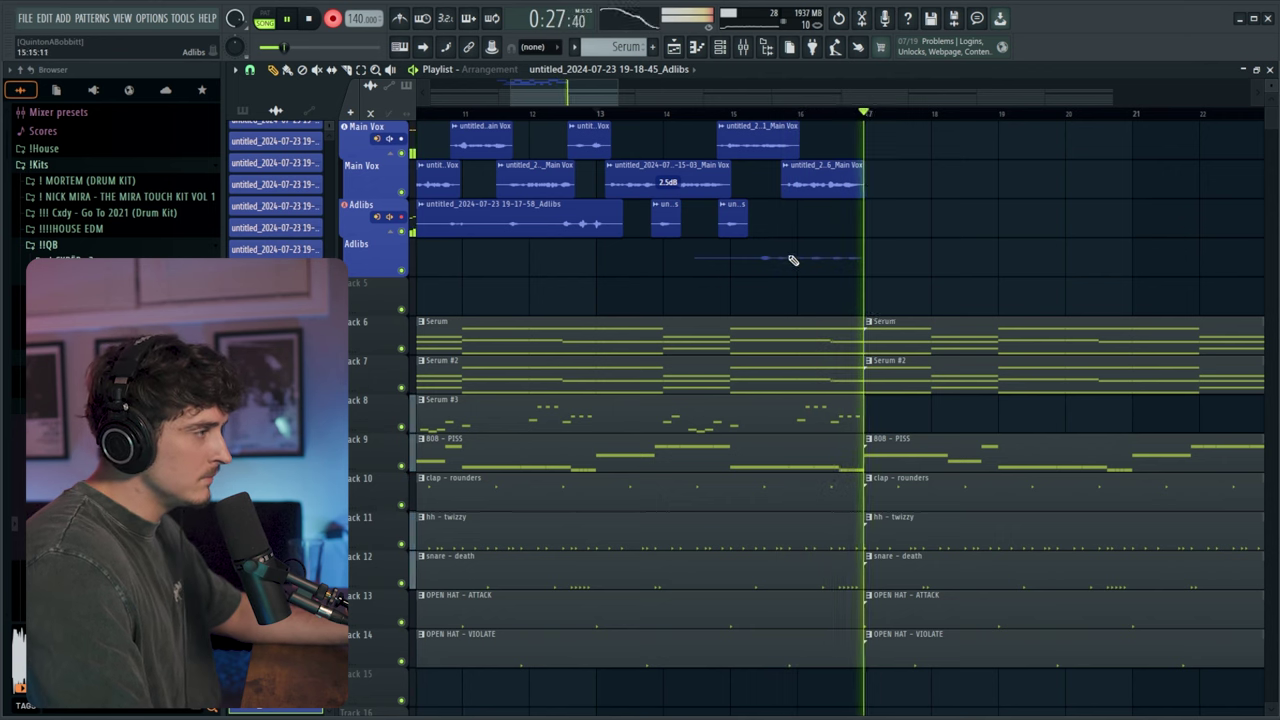
{"action": "left_click_drag", "start_coordinate": [697, 266], "coordinate": [809, 280]}
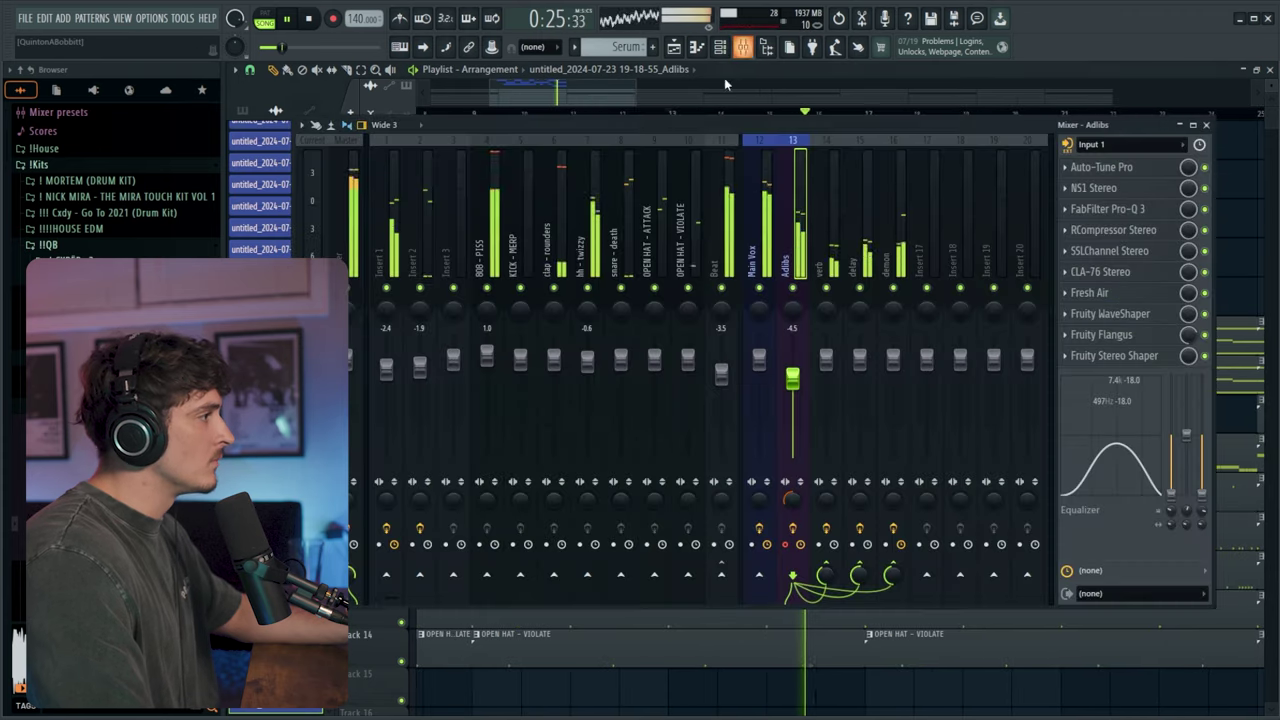
- Nudge the Beat fader down slightly in the mixer during playback
{"action": "left_click", "coordinate": [743, 47]}
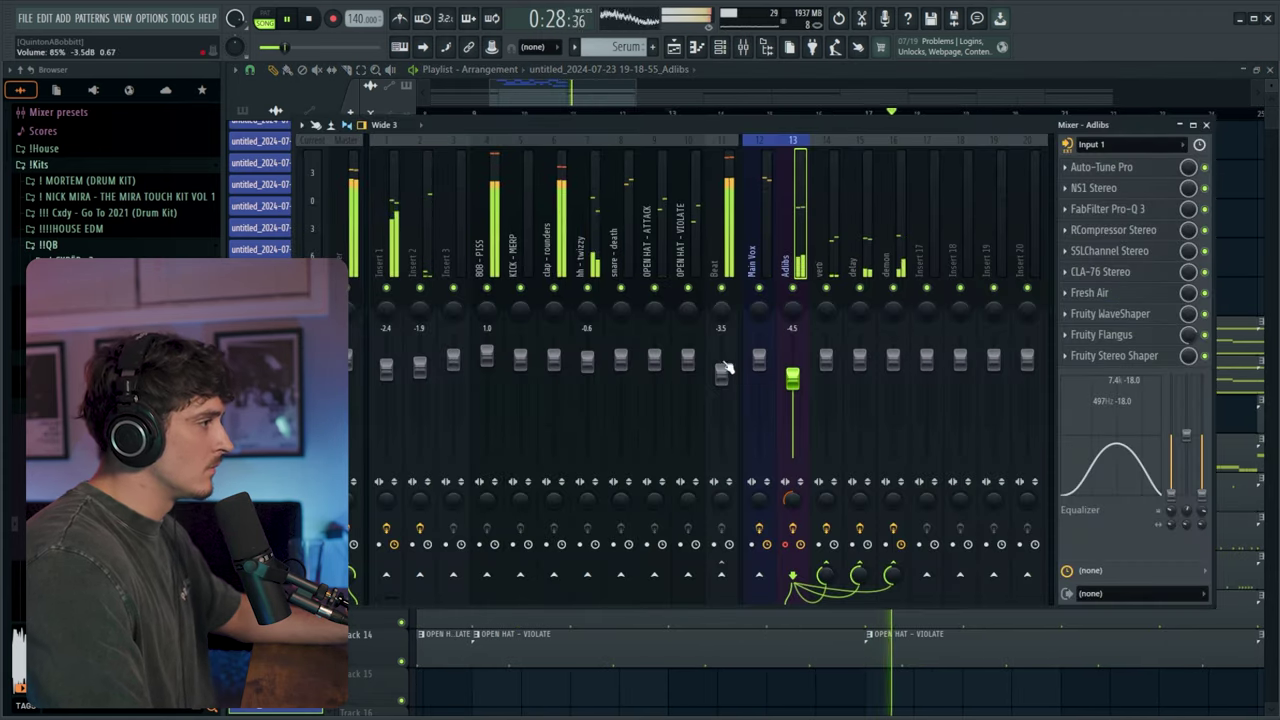
{"action": "left_click_drag", "start_coordinate": [721, 354], "coordinate": [721, 361]}
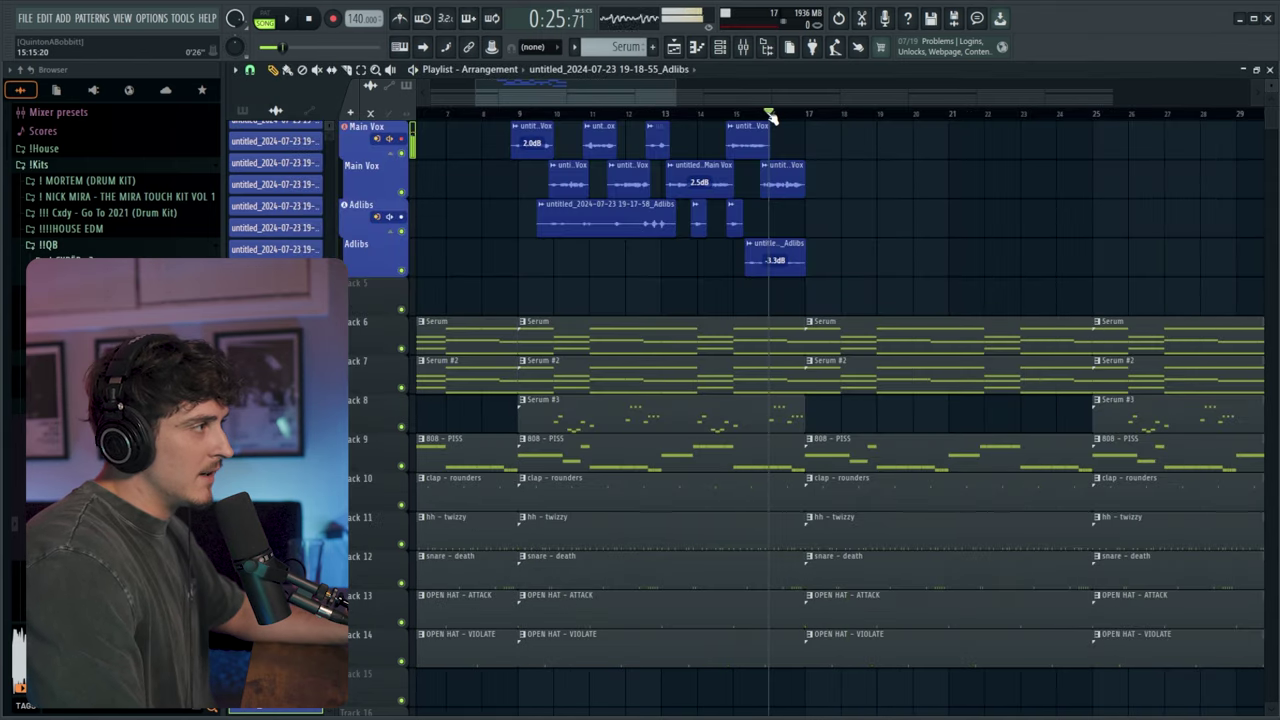
- Record a Main Vox take from just before bar 17 to about bar 21, starting playback around bar 16
{"action": "left_click", "coordinate": [793, 101]}
{"action": "left_click_drag", "start_coordinate": [662, 106], "coordinate": [597, 96]}
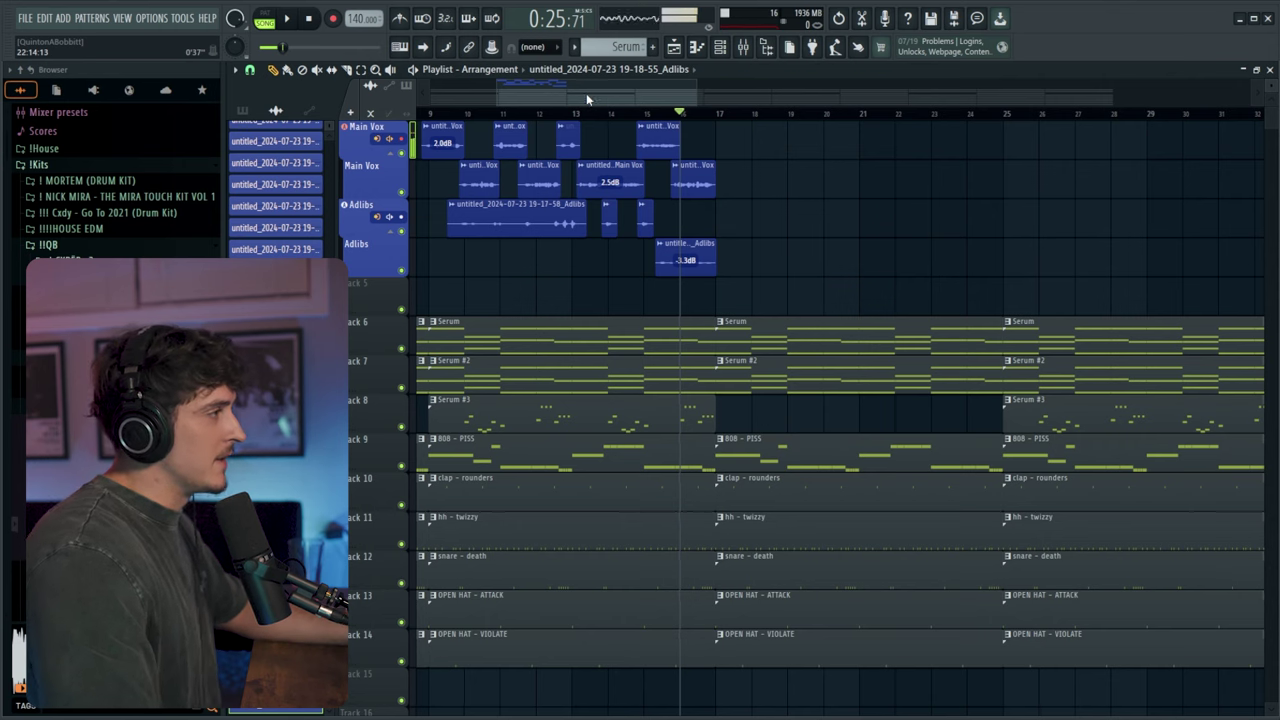
{"action": "left_click_drag", "start_coordinate": [684, 117], "coordinate": [689, 117]}
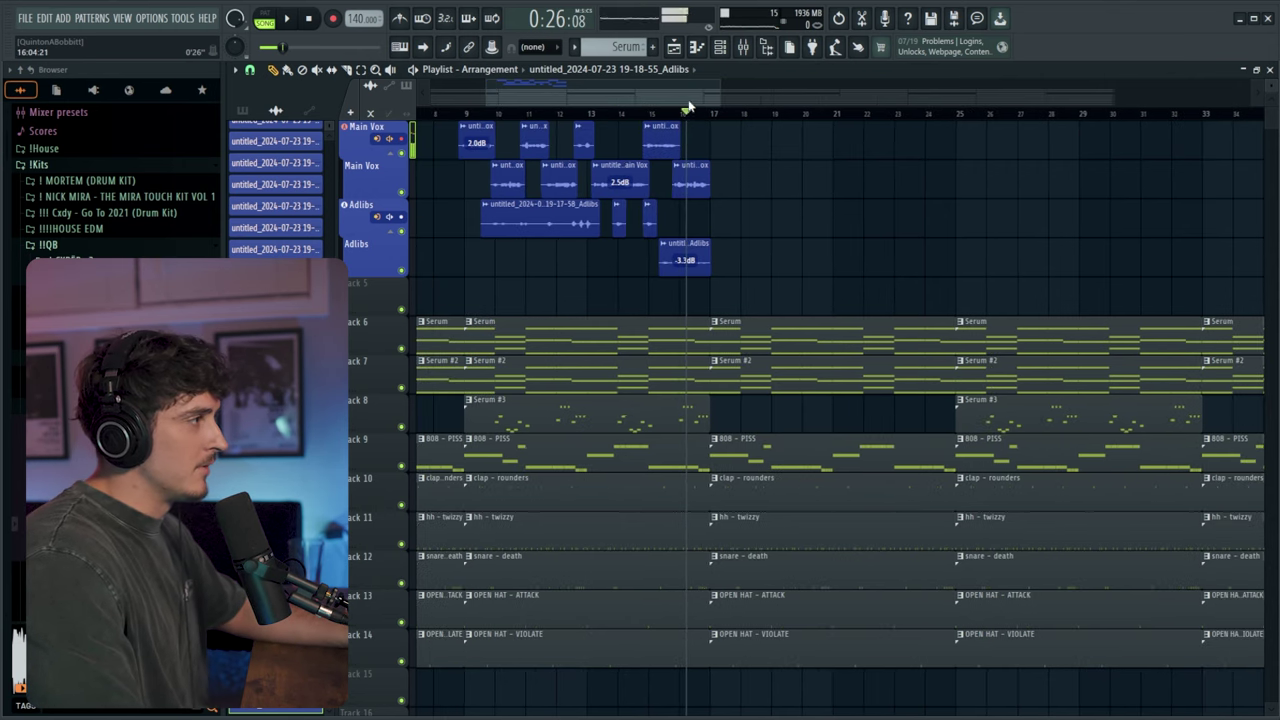
{"action": "scroll", "coordinate": [686, 106], "scroll_direction": "down", "scroll_amount": 2}
{"action": "key", "text": "space"}
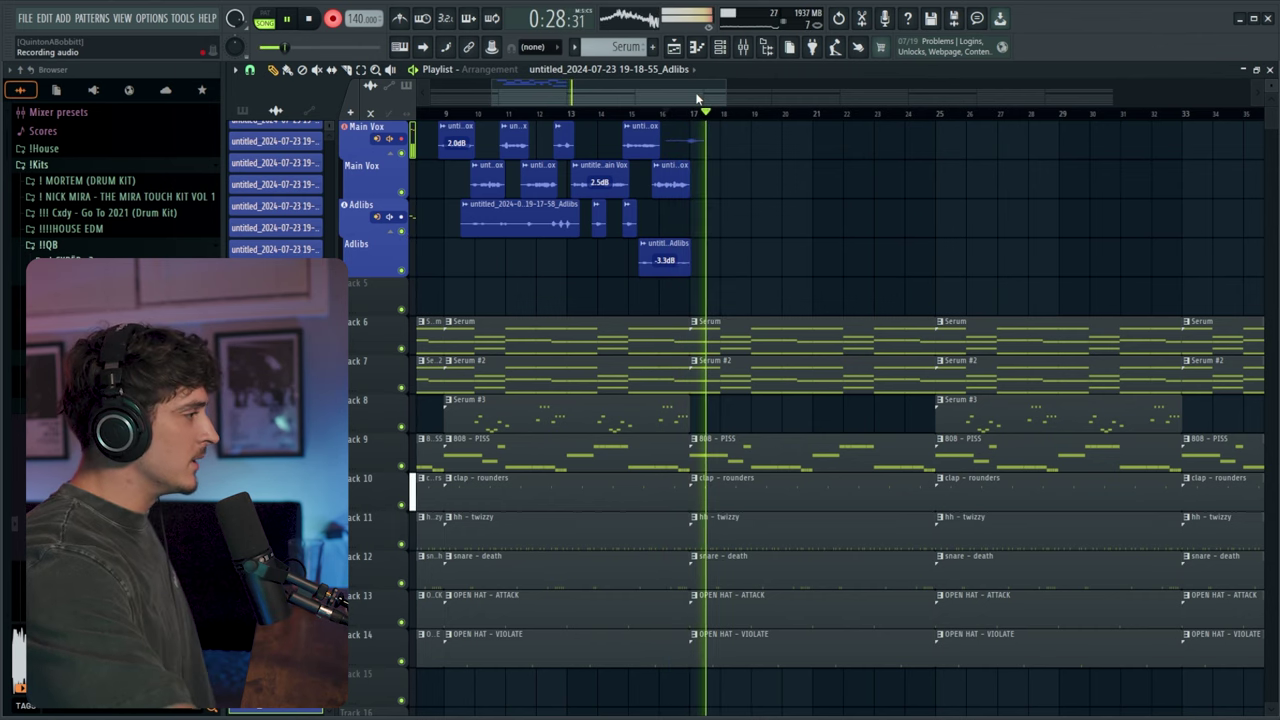
{"action": "key", "text": "space"}
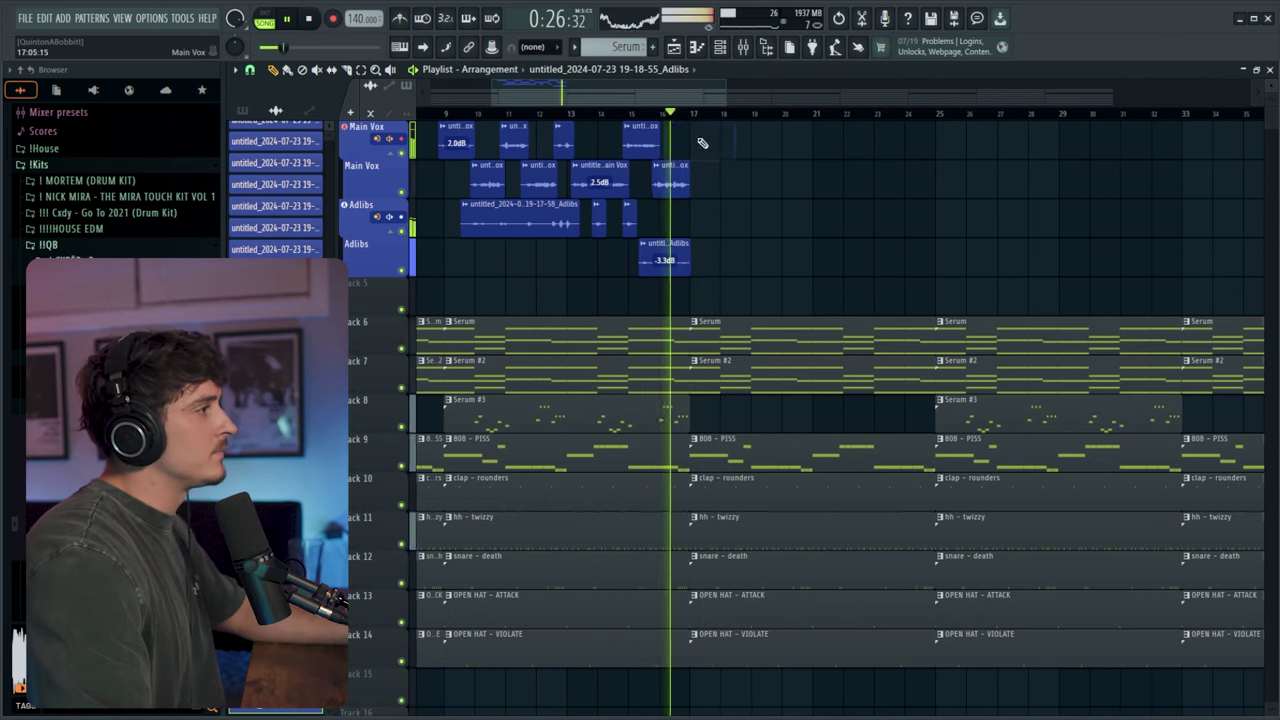
{"action": "scroll", "coordinate": [691, 117], "scroll_direction": "up", "scroll_amount": 2}
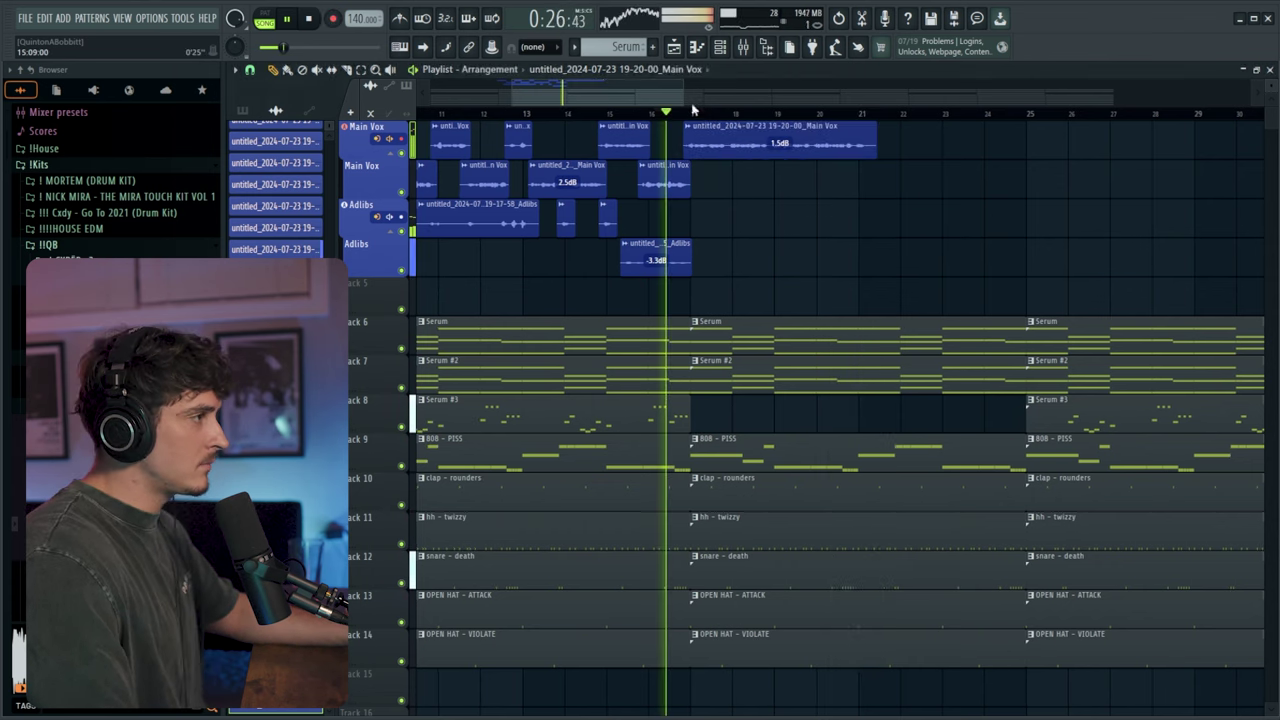
- Record the next vocal phrase on the second Main Vox lane, covering roughly bars 21 to 23
{"action": "left_click", "coordinate": [818, 114]}
{"action": "scroll", "coordinate": [835, 114], "scroll_direction": "up", "scroll_amount": 2}
{"action": "left_click_drag", "start_coordinate": [570, 92], "coordinate": [613, 91]}
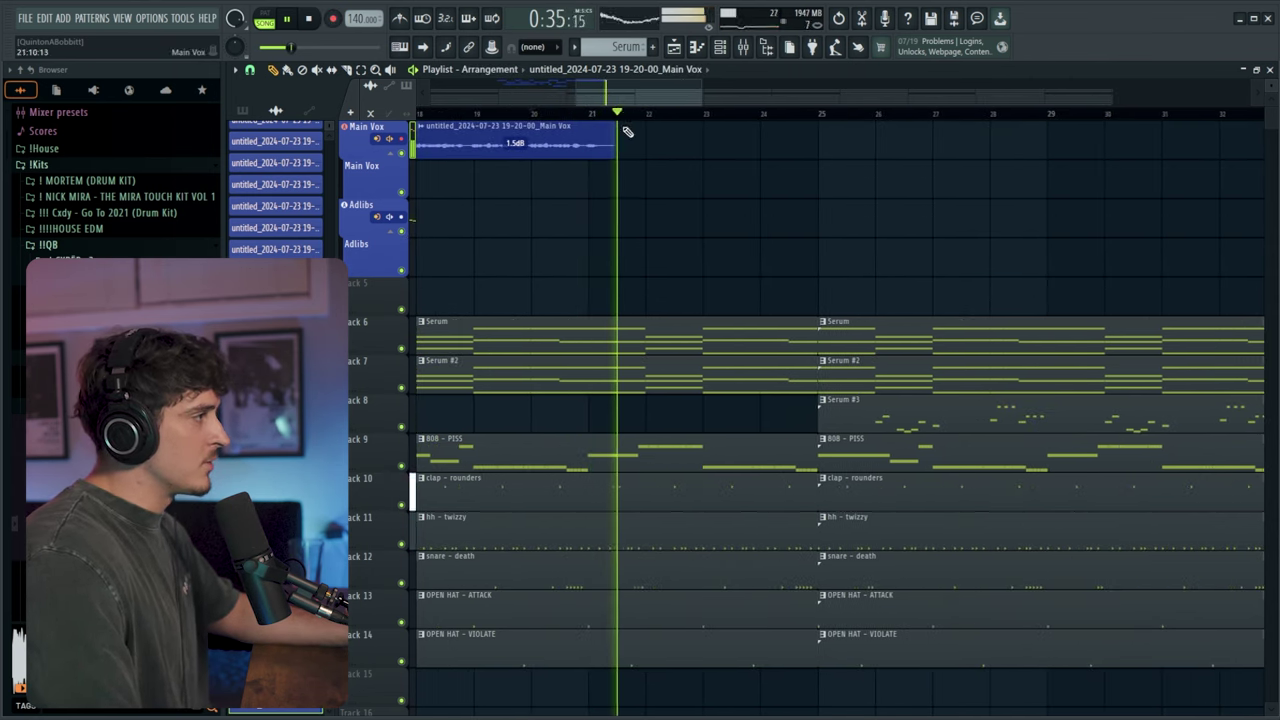
{"action": "left_click", "coordinate": [522, 113]}
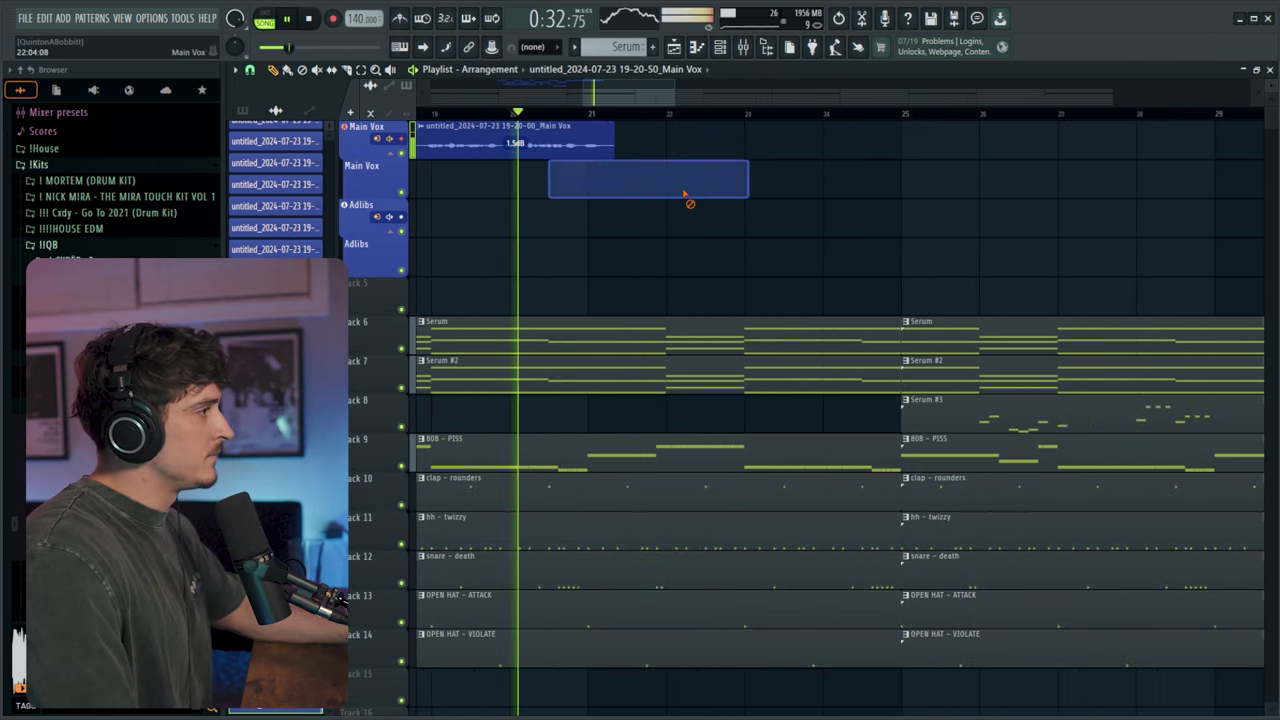
{"action": "left_click_drag", "start_coordinate": [686, 195], "coordinate": [657, 190]}
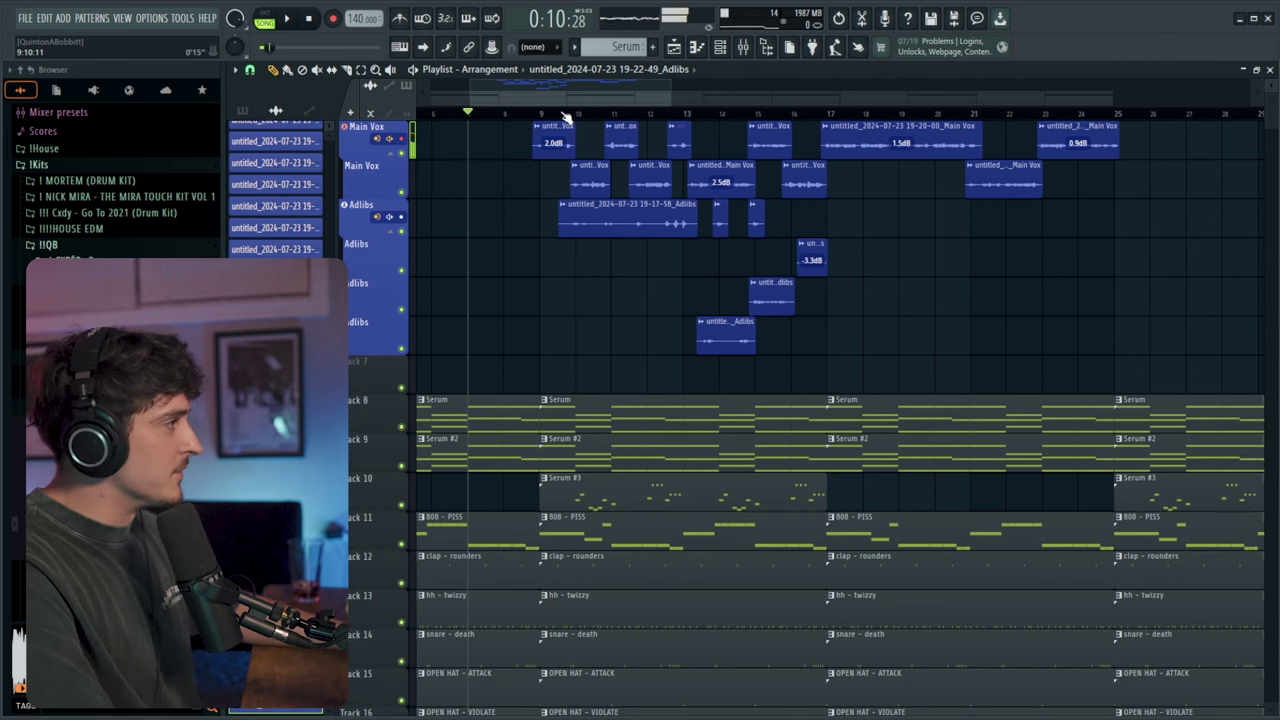
- Record a Main Vox take on a third Main Vox lane, spanning bars 5 to 9
{"action": "scroll", "coordinate": [565, 117], "scroll_direction": "down", "scroll_amount": 3}
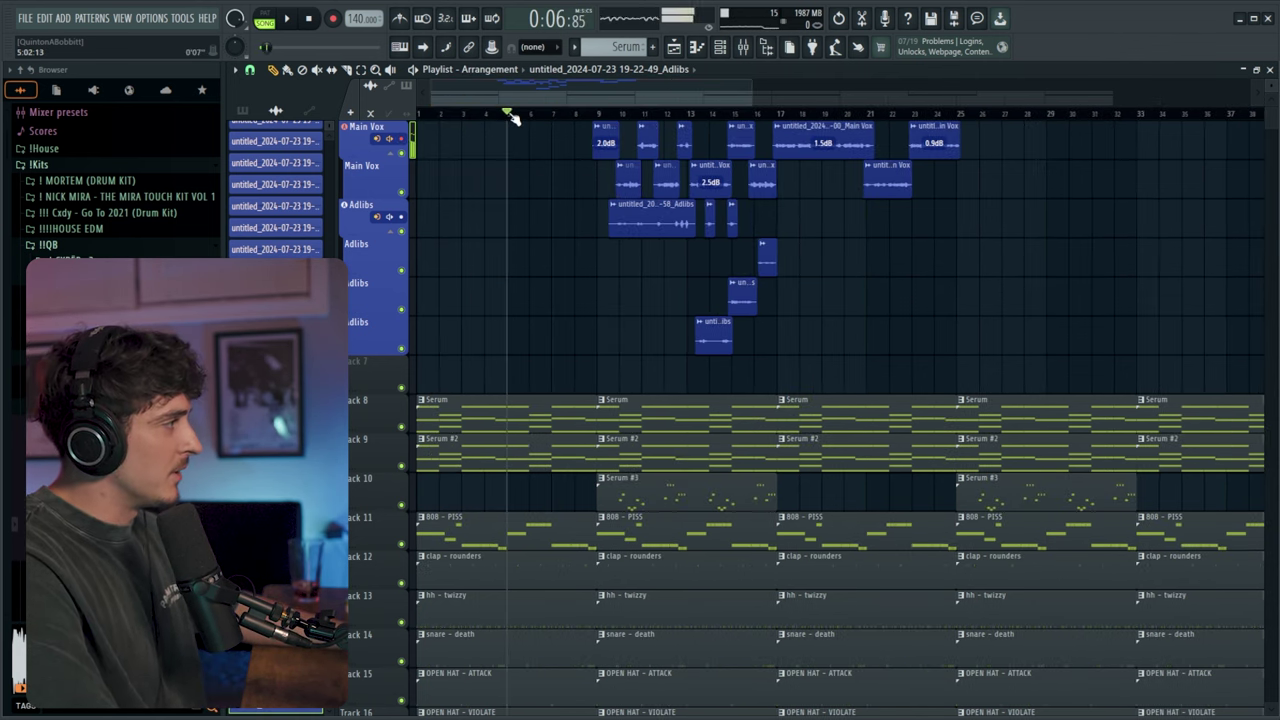
{"action": "key", "text": "space"}
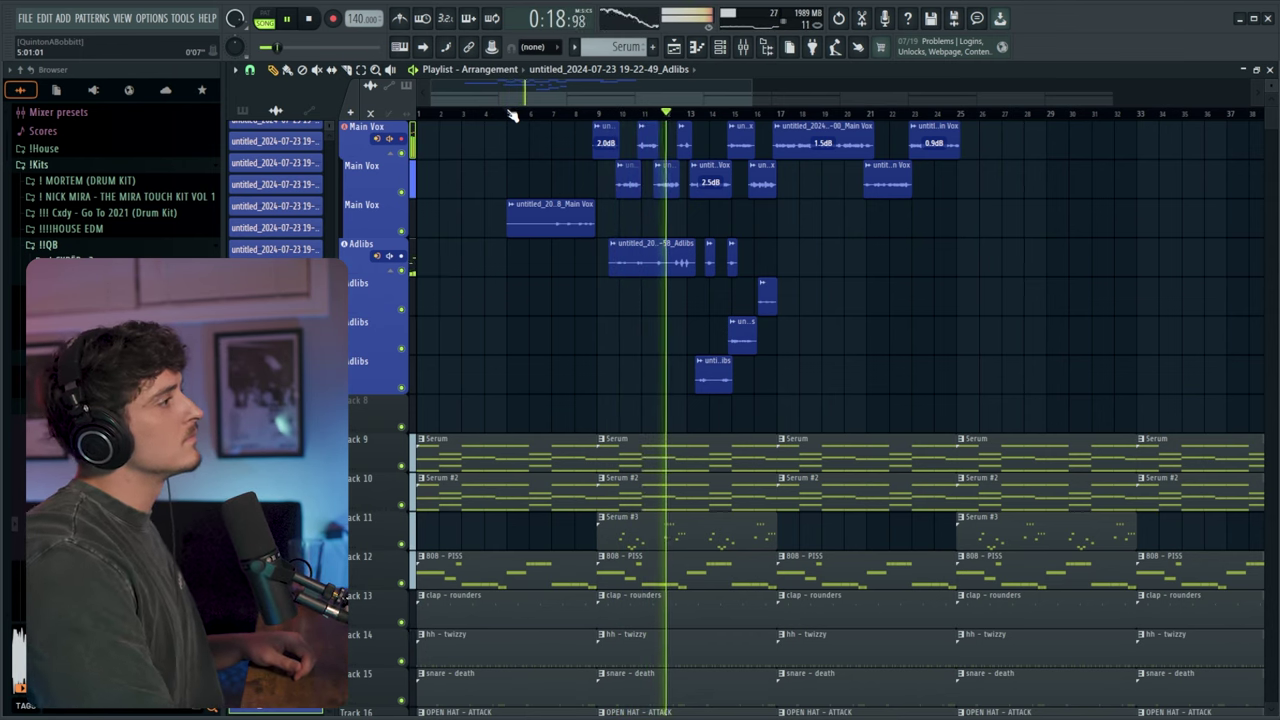
- Play through the arranged vocals and record a long Main Vox take on the second lane from about bar 24 past bar 36
{"action": "scroll", "coordinate": [720, 116], "scroll_direction": "up", "scroll_amount": 2}
{"action": "scroll", "coordinate": [662, 88], "scroll_direction": "right", "scroll_amount": 1}
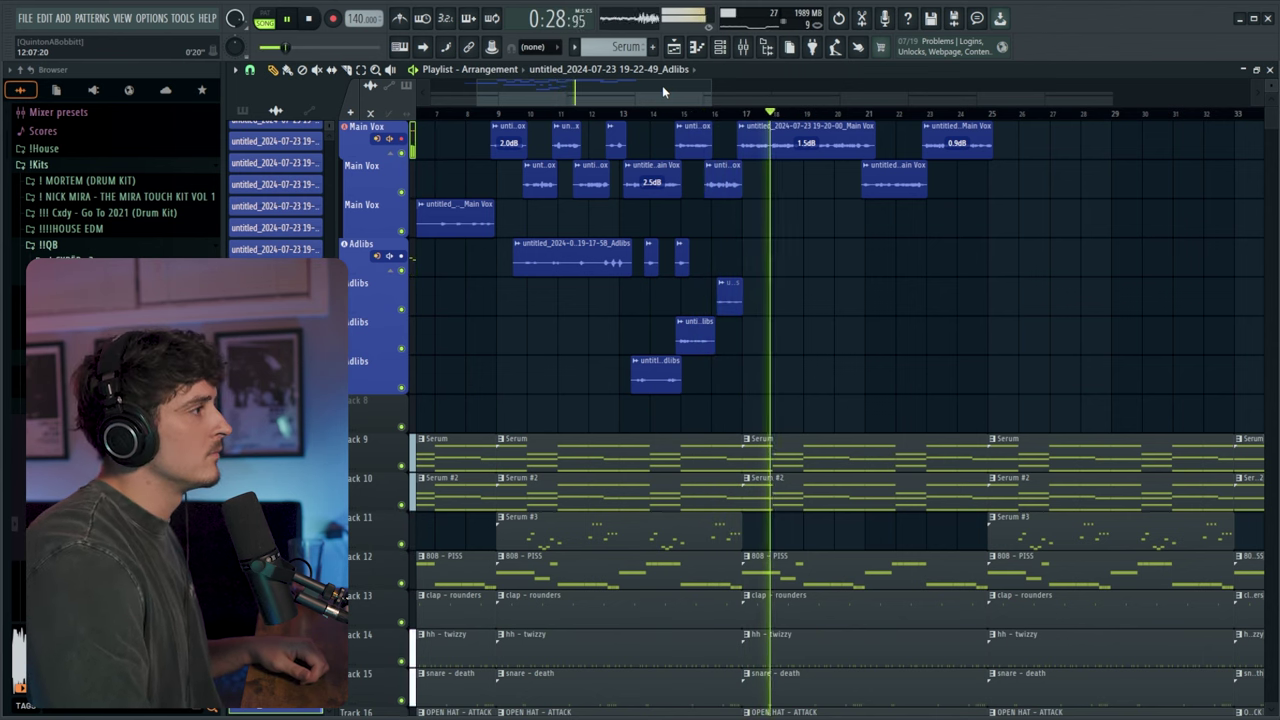
{"action": "left_click_drag", "start_coordinate": [664, 91], "coordinate": [676, 92]}
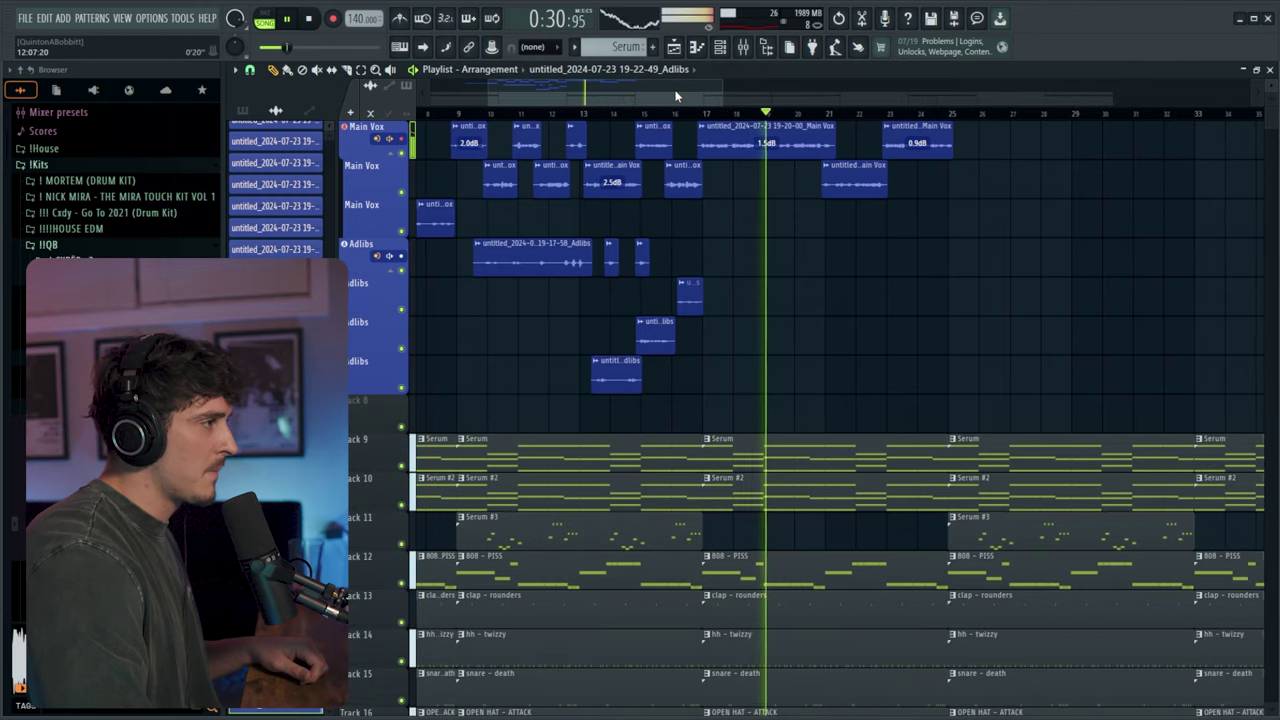
{"action": "scroll", "coordinate": [721, 117], "scroll_direction": "down", "scroll_amount": 1}
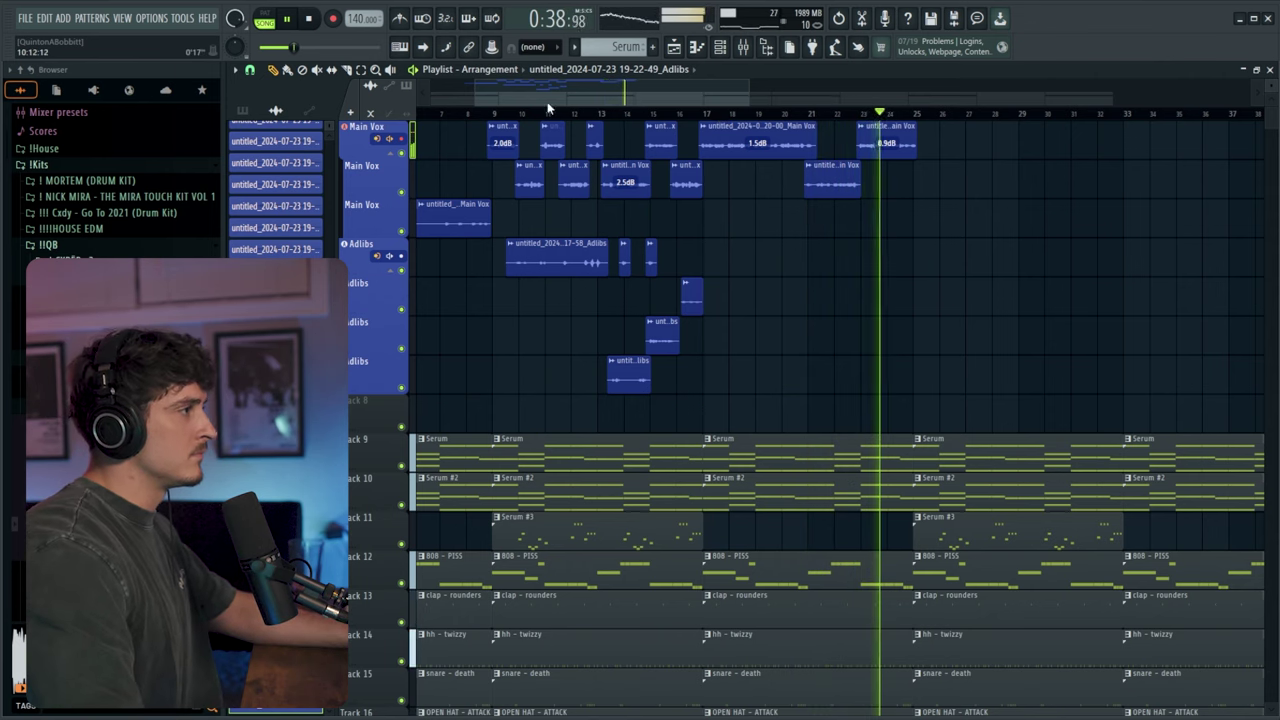
{"action": "left_click_drag", "start_coordinate": [594, 92], "coordinate": [642, 91]}
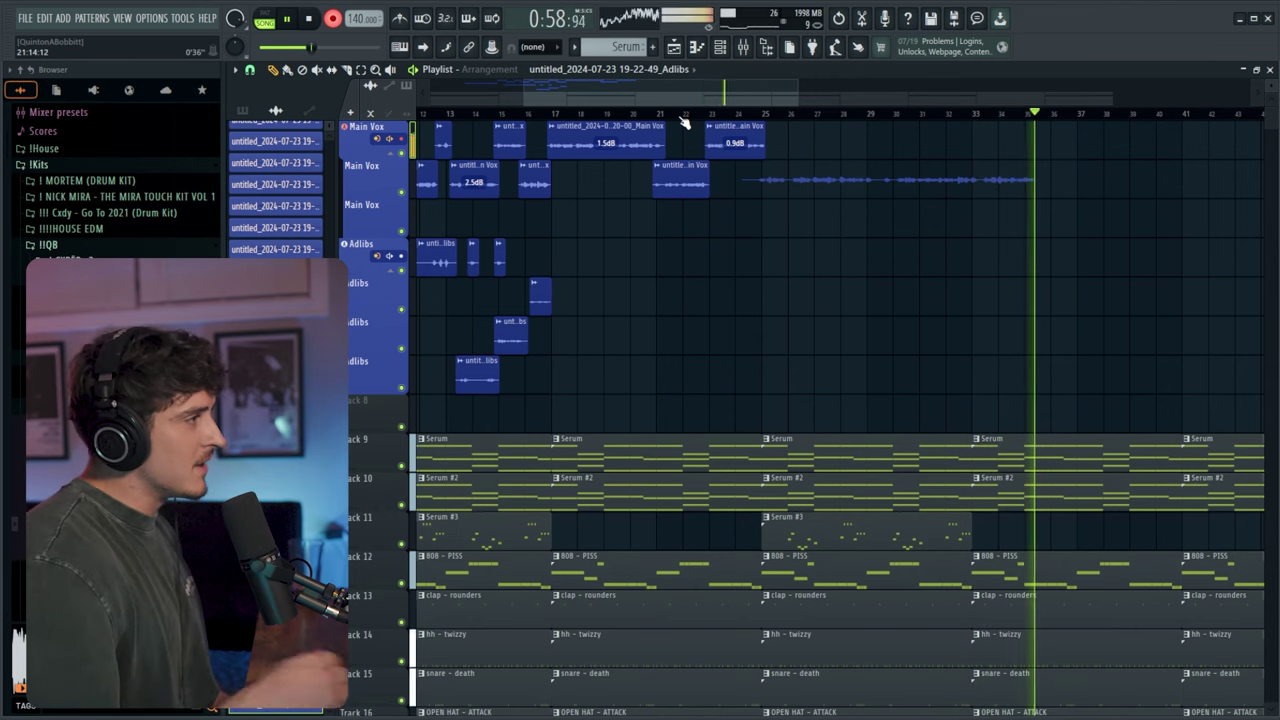
{"action": "left_click_drag", "start_coordinate": [694, 101], "coordinate": [808, 101]}
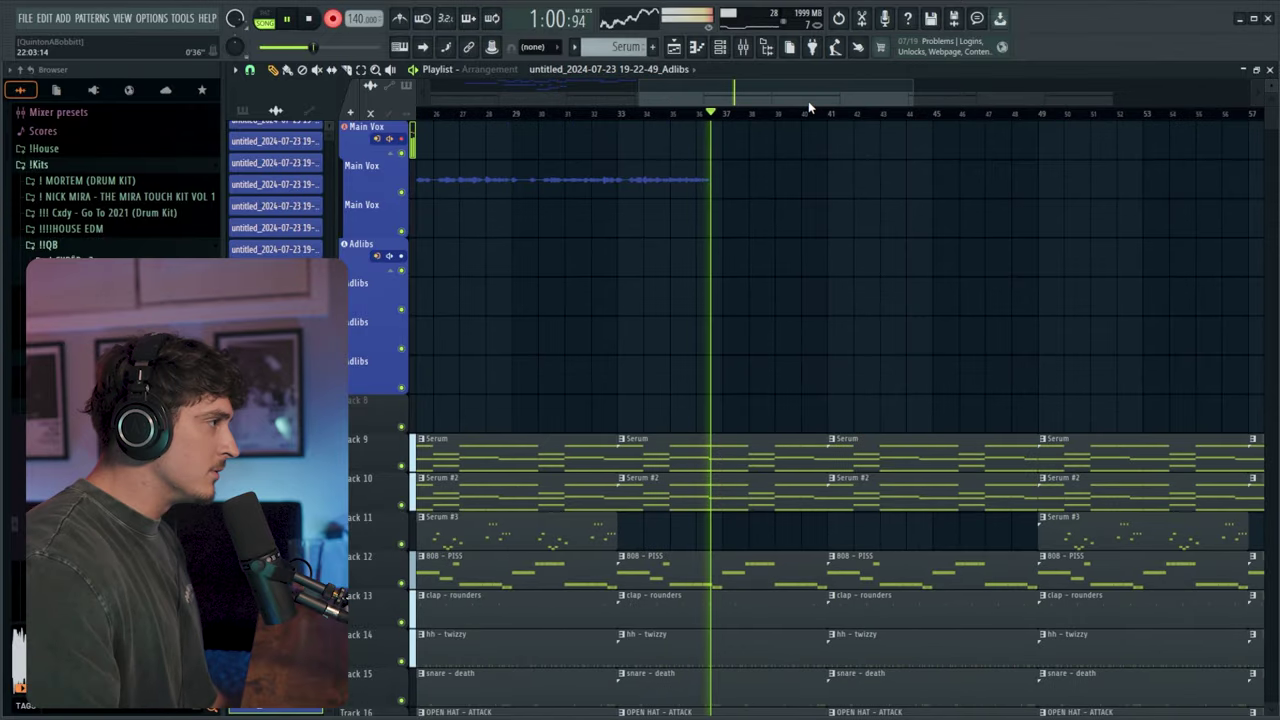